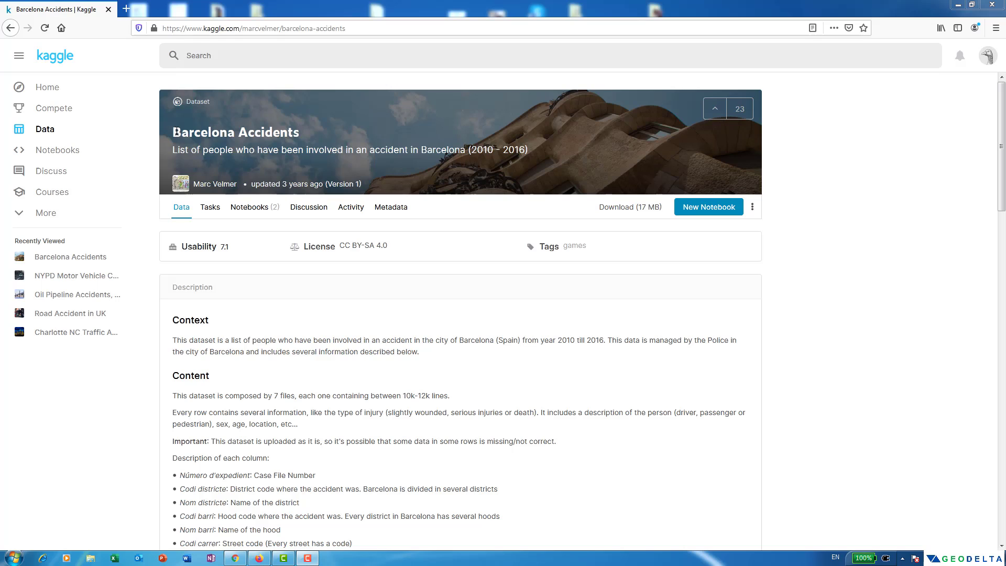
- Read through the Barcelona Accidents dataset's title, context, content and column descriptions
drag(174, 132, 304, 135)
click(249, 28)
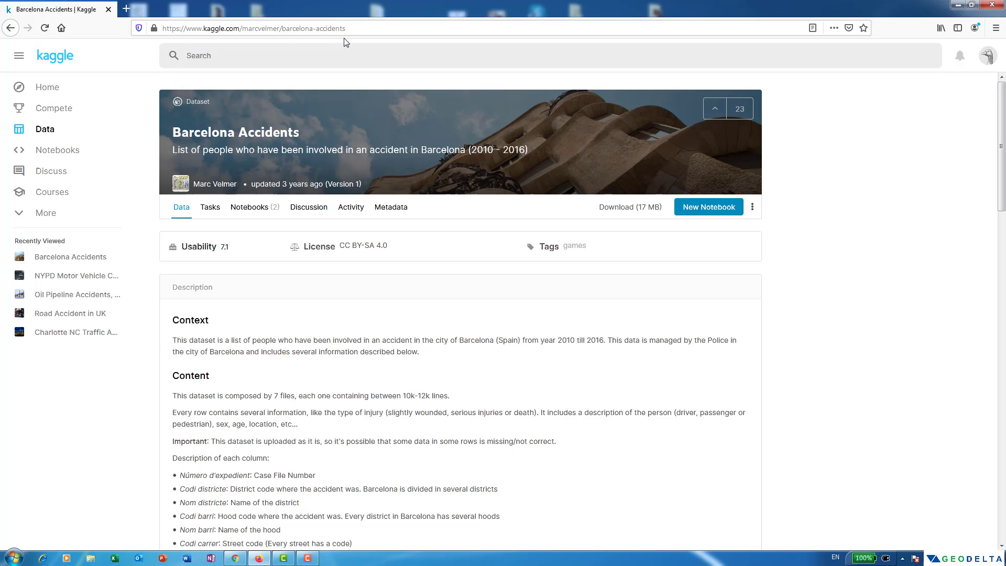
scroll(403, 173, down, 5)
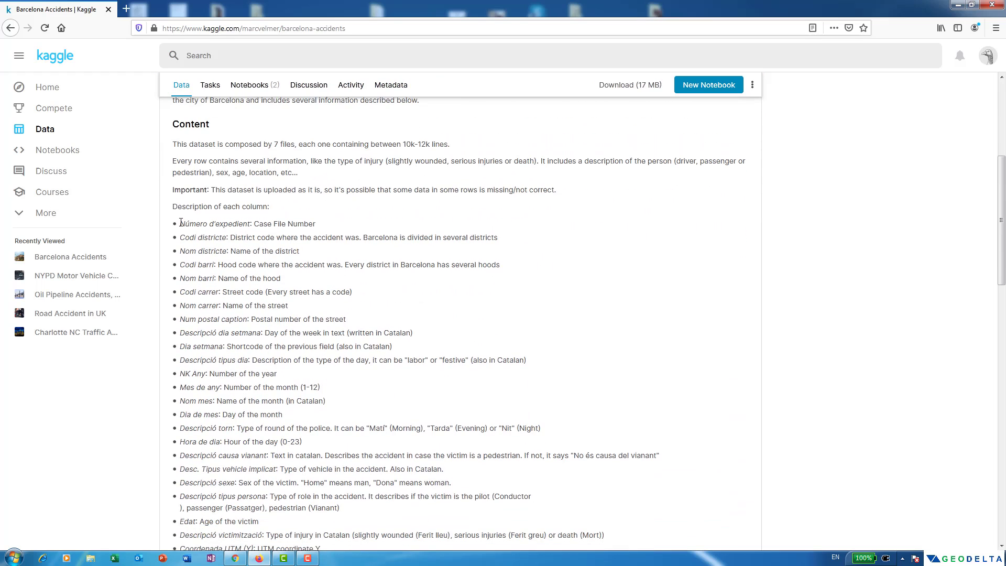
scroll(190, 228, down, 2)
scroll(174, 152, up, 3)
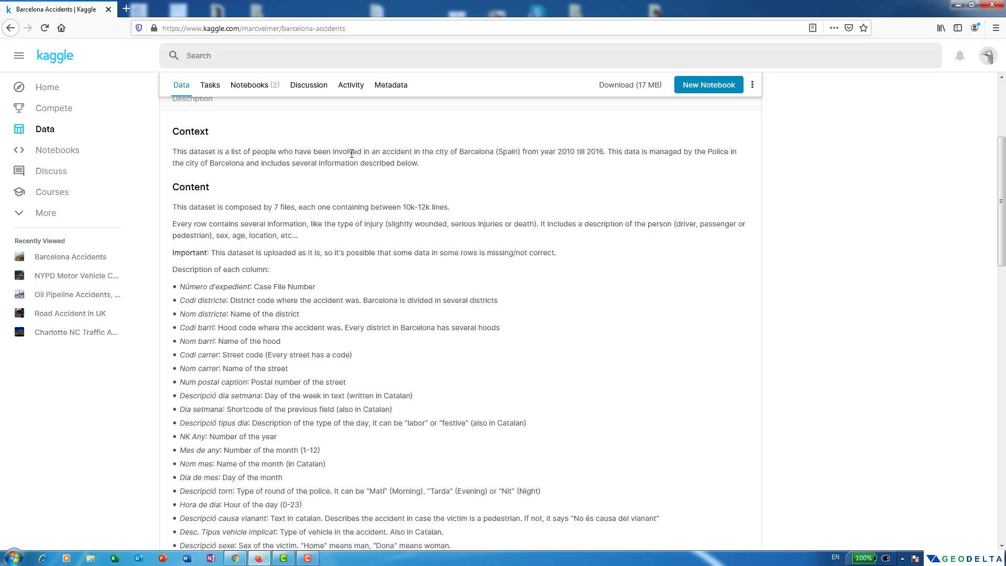
drag(352, 152, 608, 152)
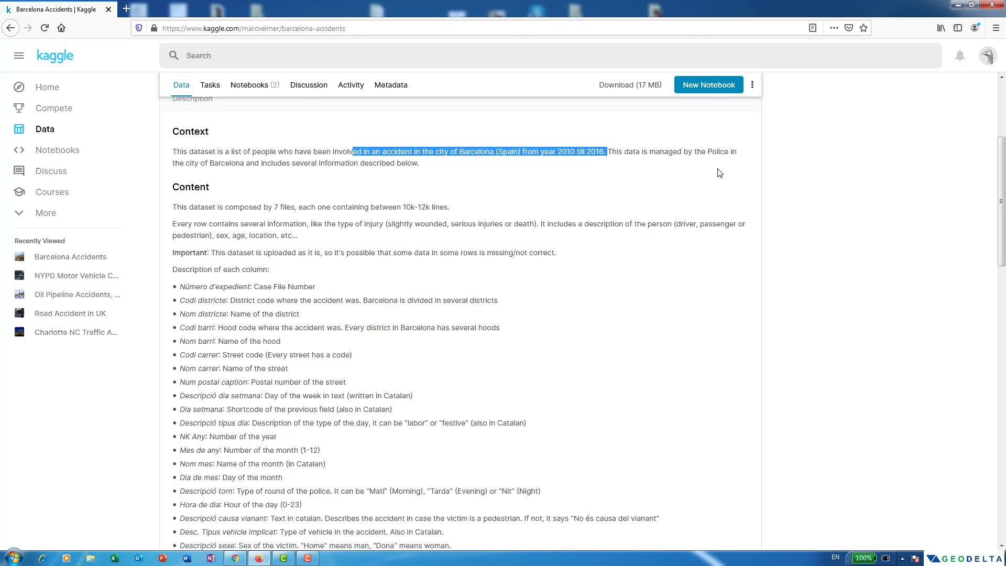
scroll(583, 174, down, 2)
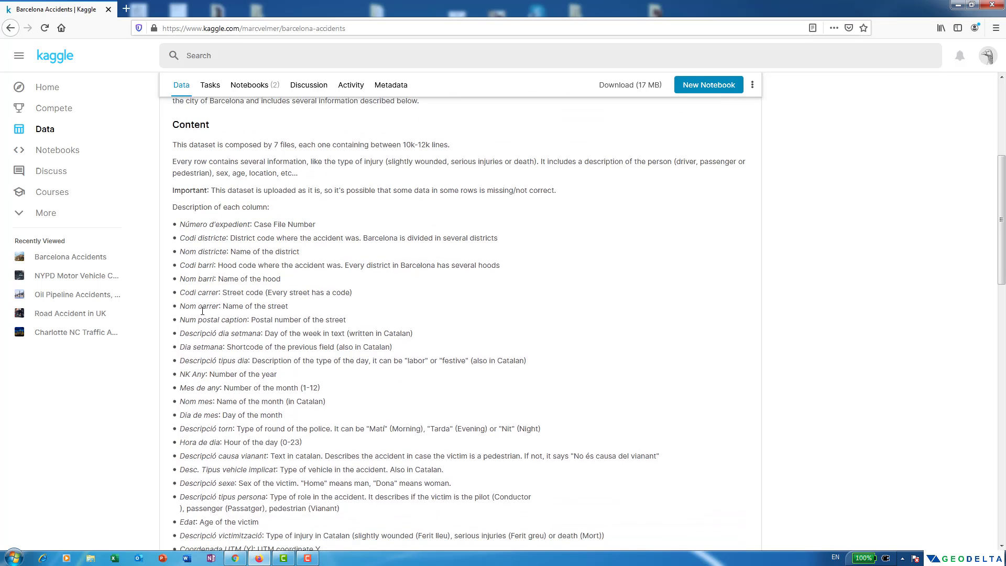
scroll(198, 248, down, 2)
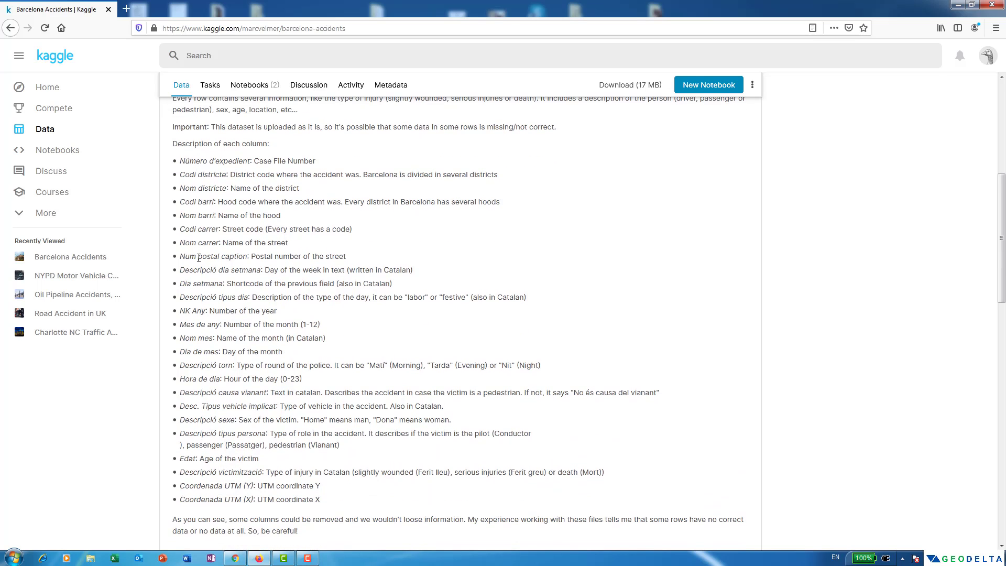
scroll(204, 283, down, 2)
scroll(205, 284, down, 2)
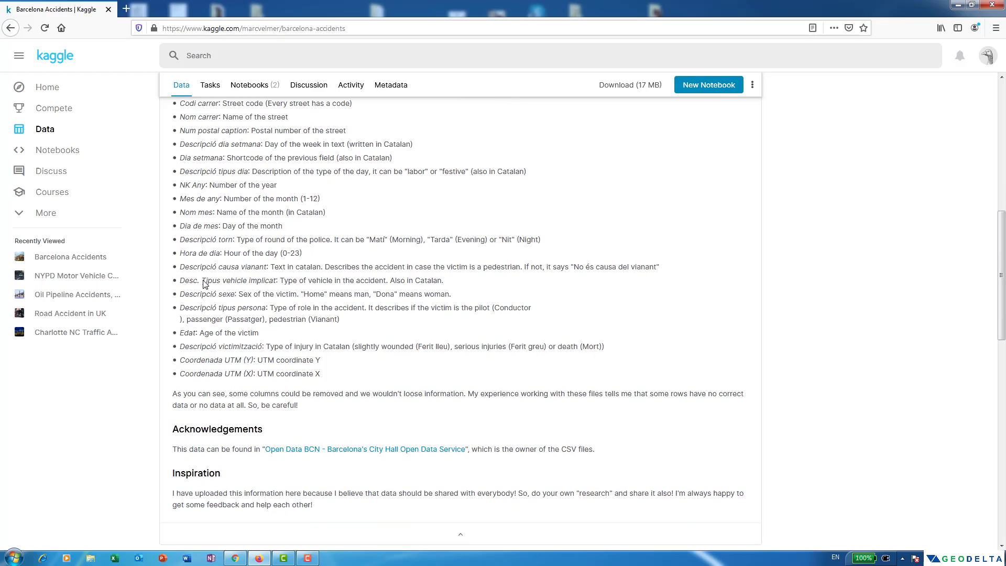
scroll(204, 280, up, 2)
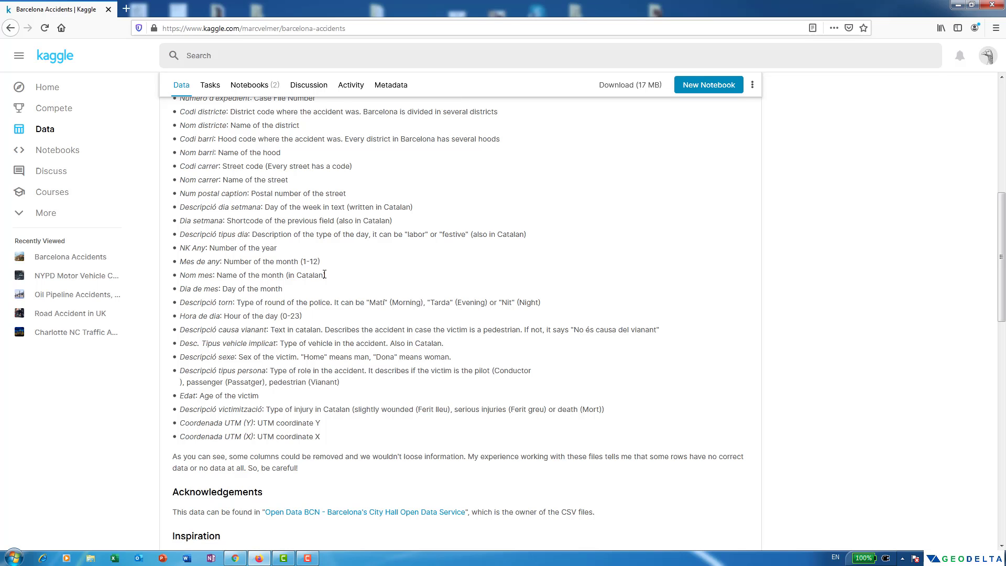
- Examine the descriptions of the UTM coordinate columns and the injury types under Descripció victimització
drag(180, 423, 326, 426)
drag(156, 444, 338, 443)
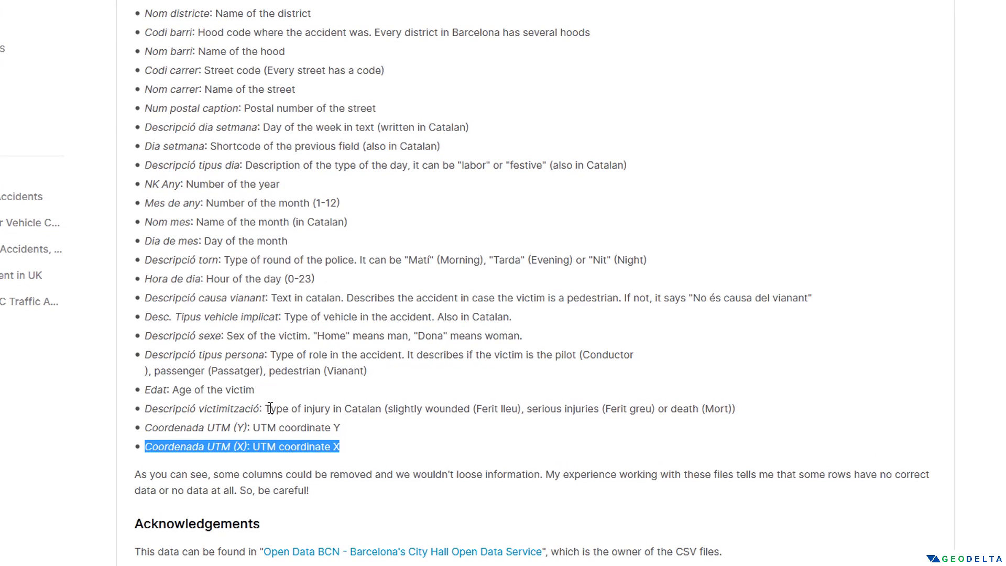
drag(270, 409, 354, 412)
click(354, 412)
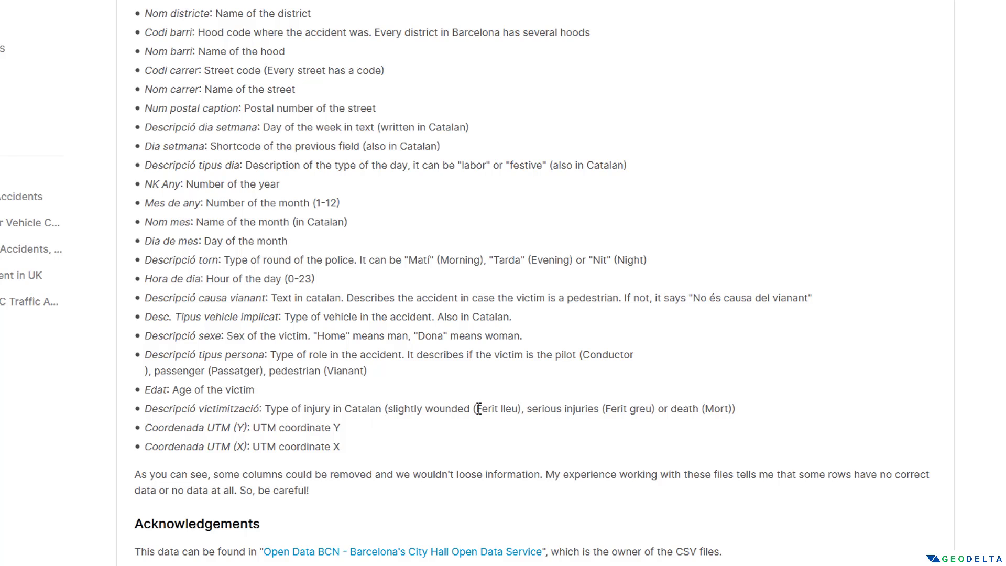
drag(477, 409, 522, 408)
drag(471, 409, 386, 410)
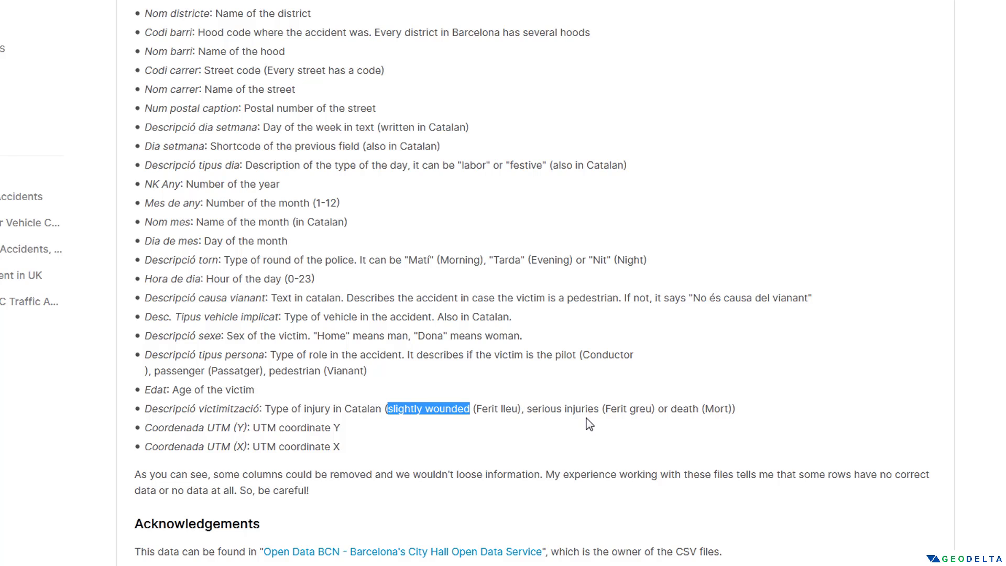
drag(599, 409, 536, 411)
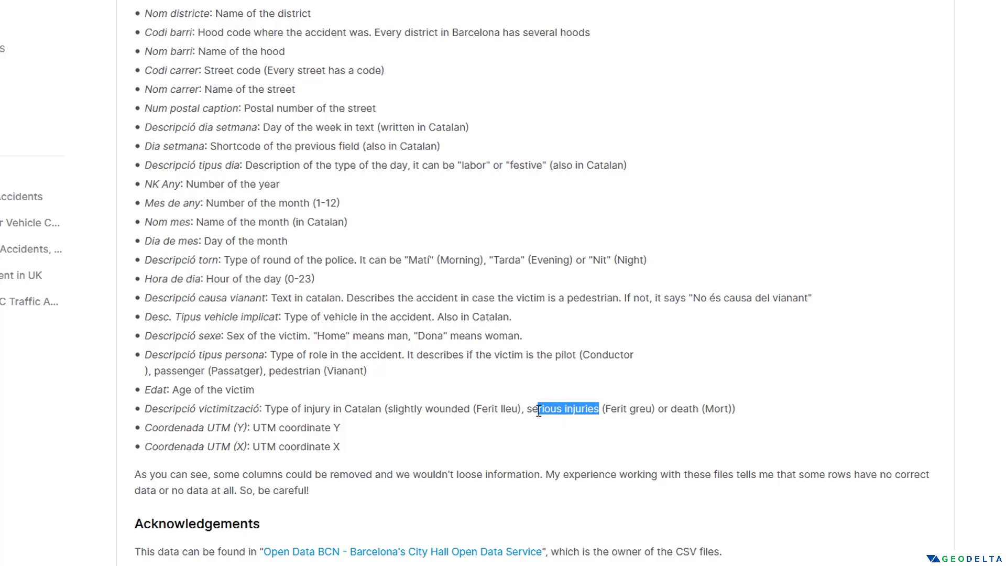
click(694, 409)
- Browse the preview table of 2010_accidents.csv and the list of yearly CSV files in the Data Explorer
scroll(695, 397, down, 10)
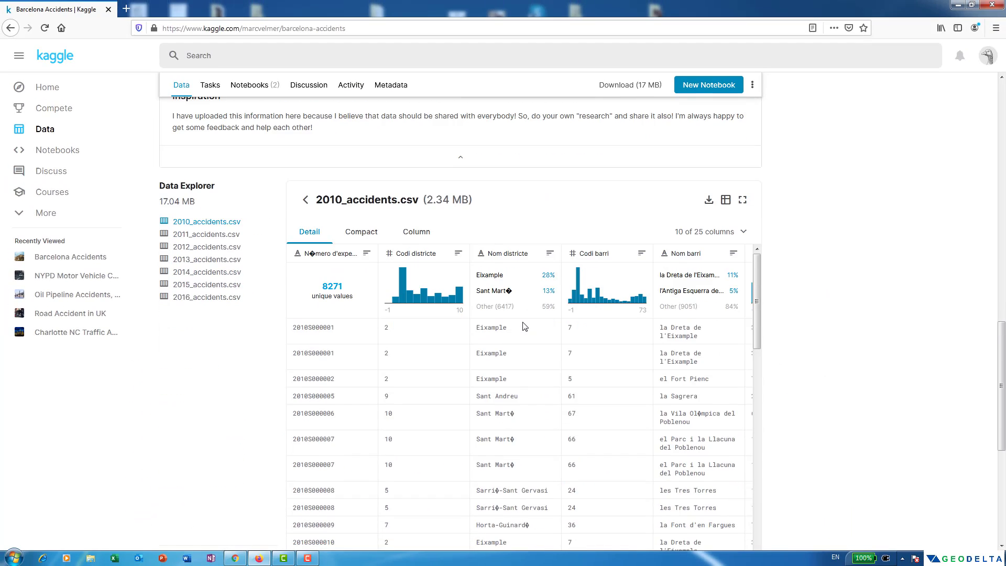
scroll(522, 326, down, 1)
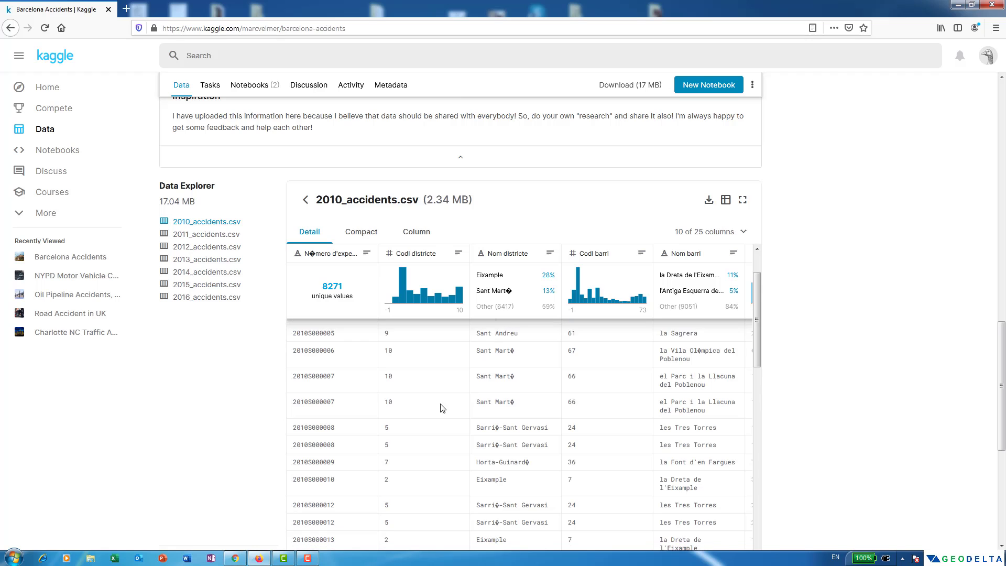
scroll(245, 389, down, 2)
scroll(230, 366, down, 2)
scroll(375, 503, up, 2)
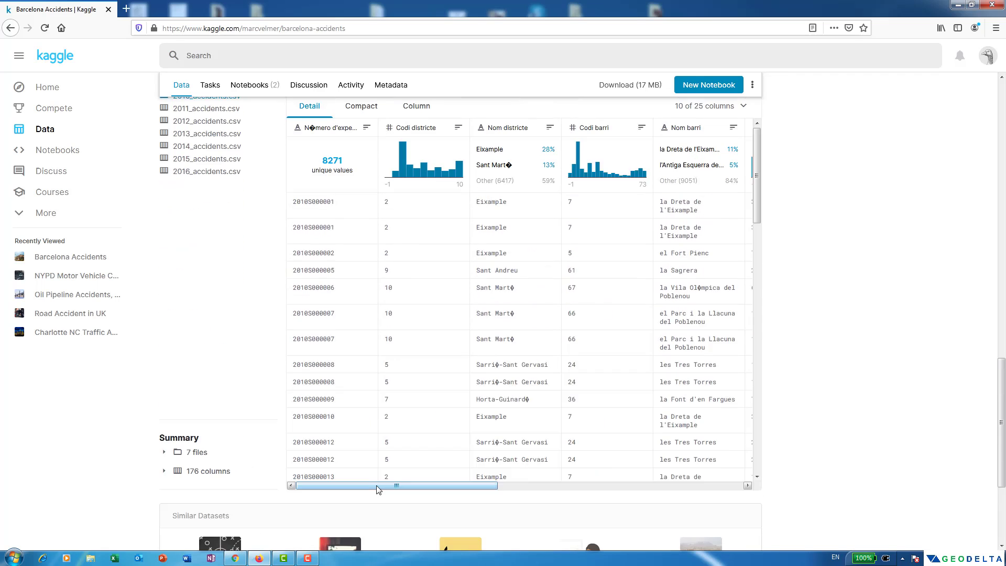
drag(375, 486, 314, 485)
scroll(198, 281, up, 4)
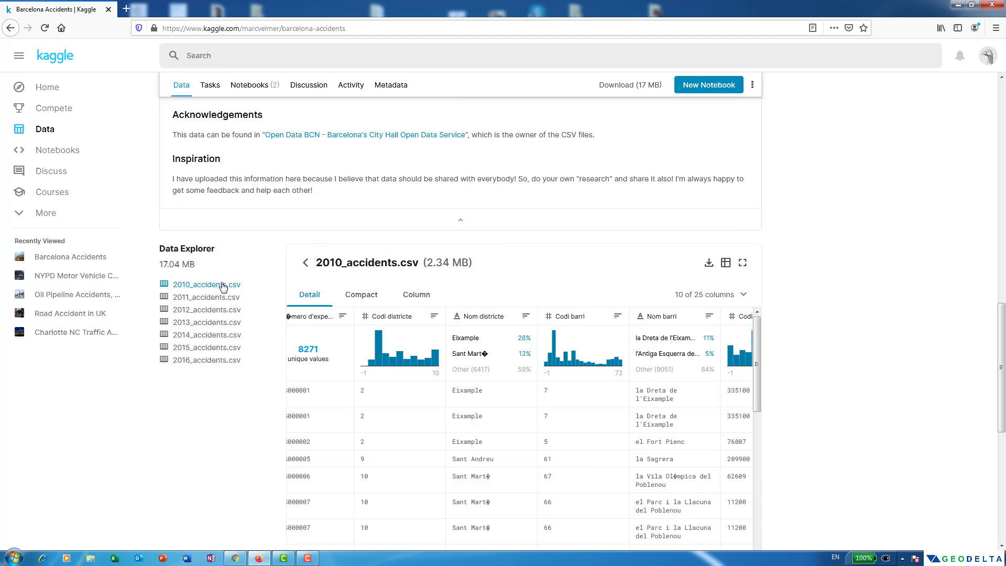
- Download the zipped 2010_accidents.csv by saving it to disk, and open the extracted 2010_accidents file in Excel
click(709, 264)
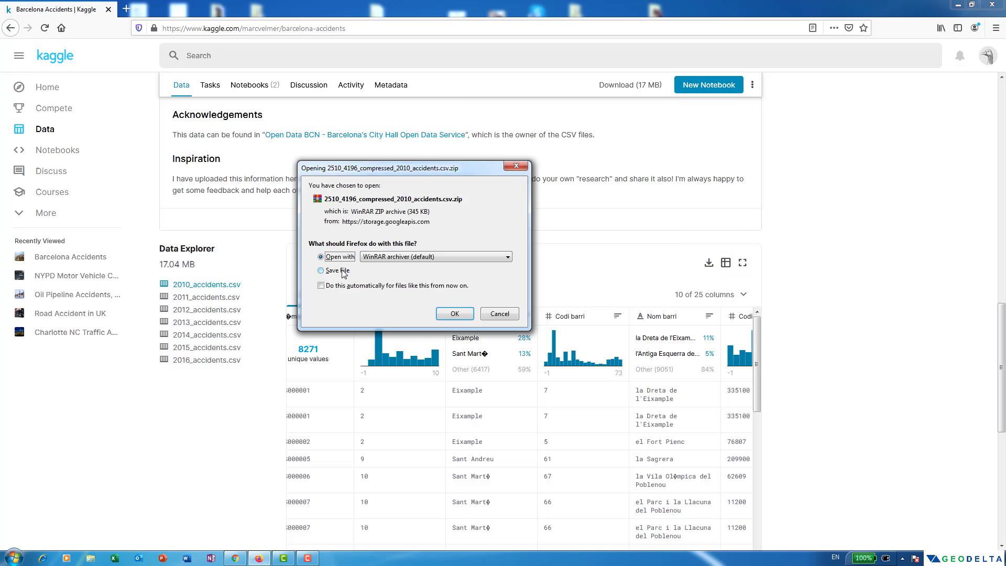
click(344, 271)
click(454, 314)
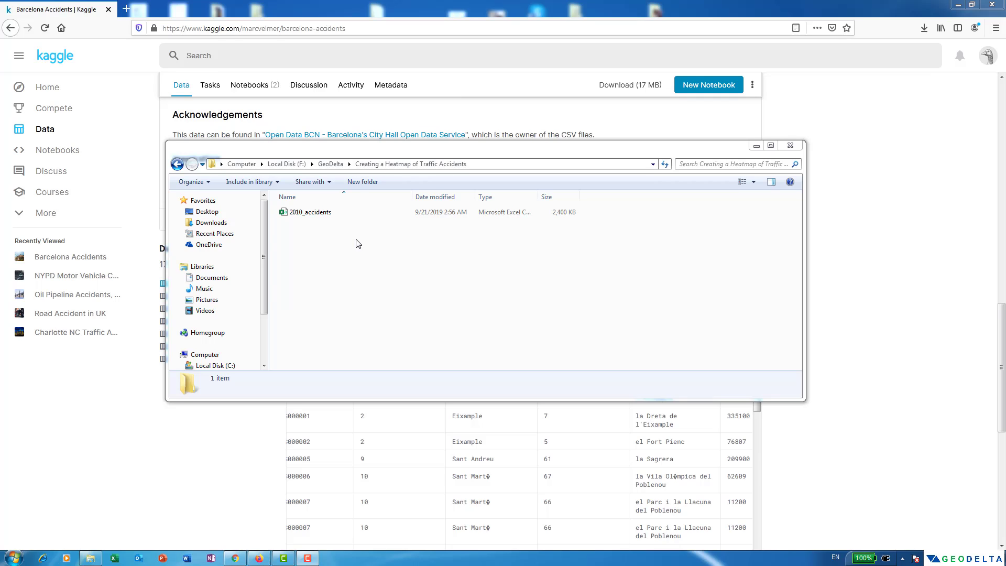
click(313, 220)
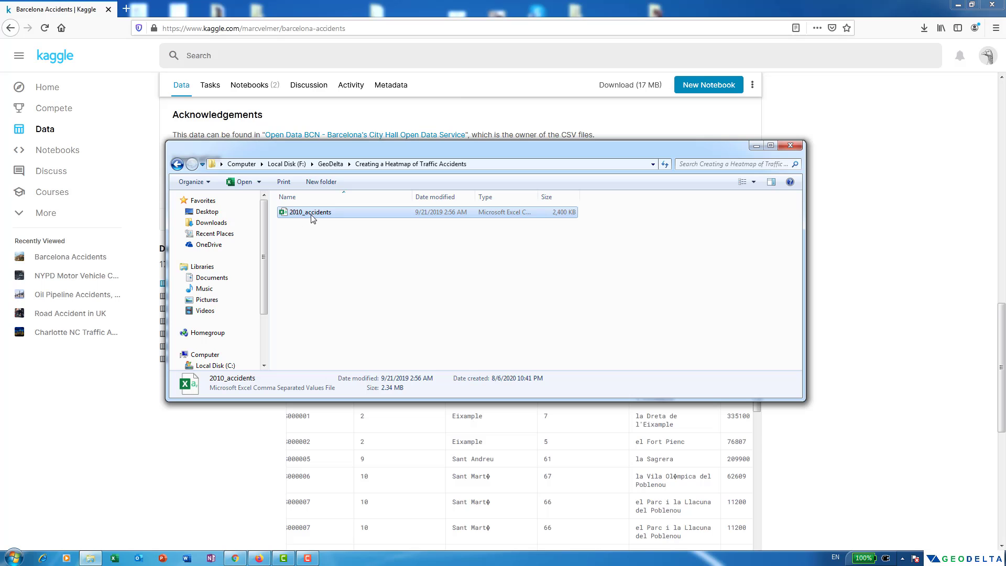
double_click(332, 216)
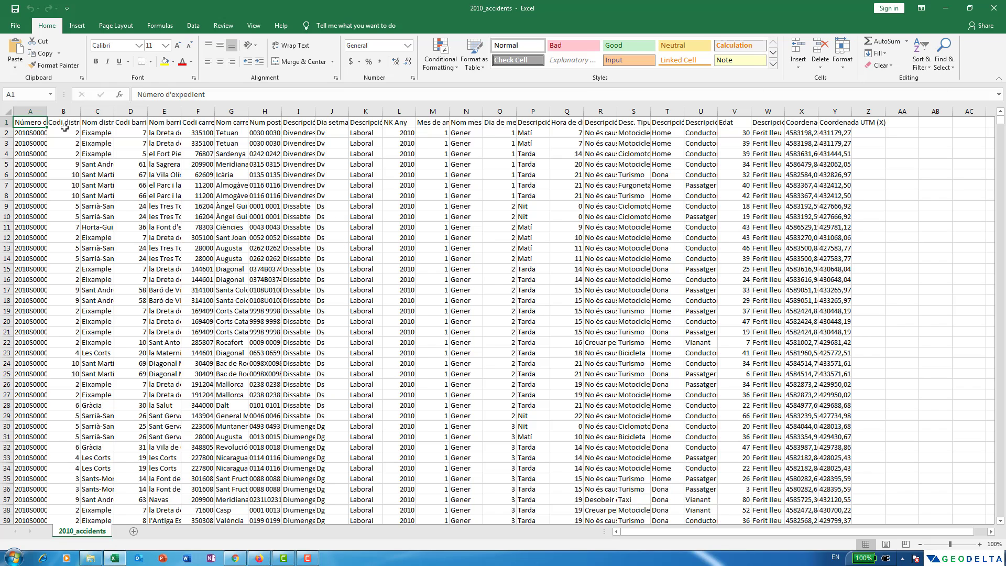
- Widen the Número d'expedient column and fit the Descripció victimització, Coordenada UTM (Y) and Coordenada UTM (X) columns to their contents
drag(47, 112, 71, 112)
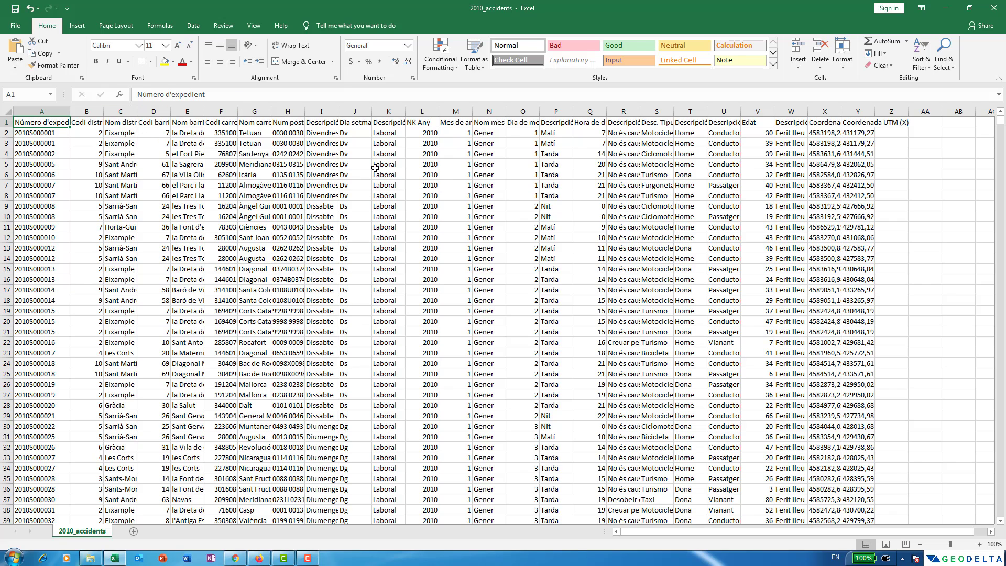
scroll(622, 223, right, 3)
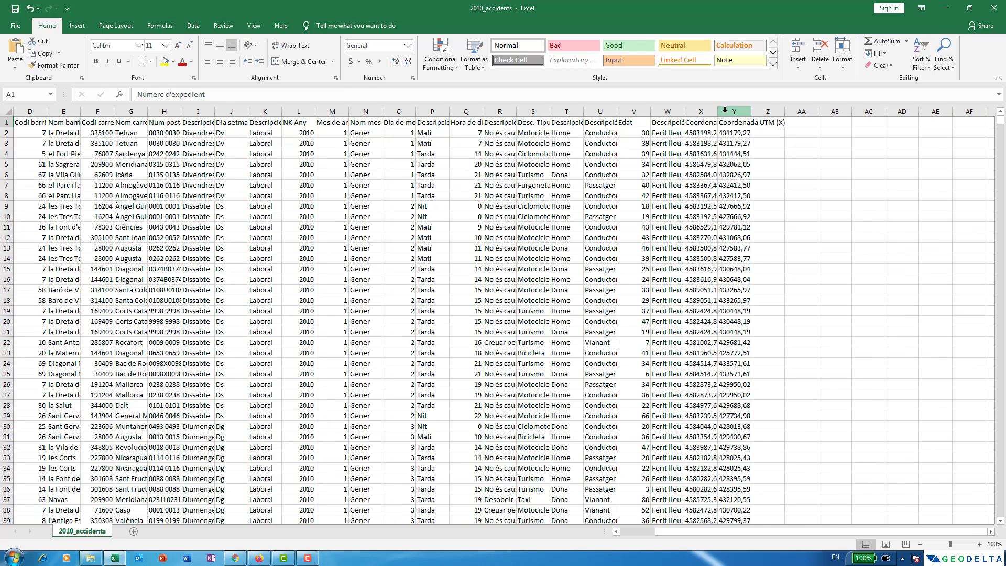
double_click(717, 112)
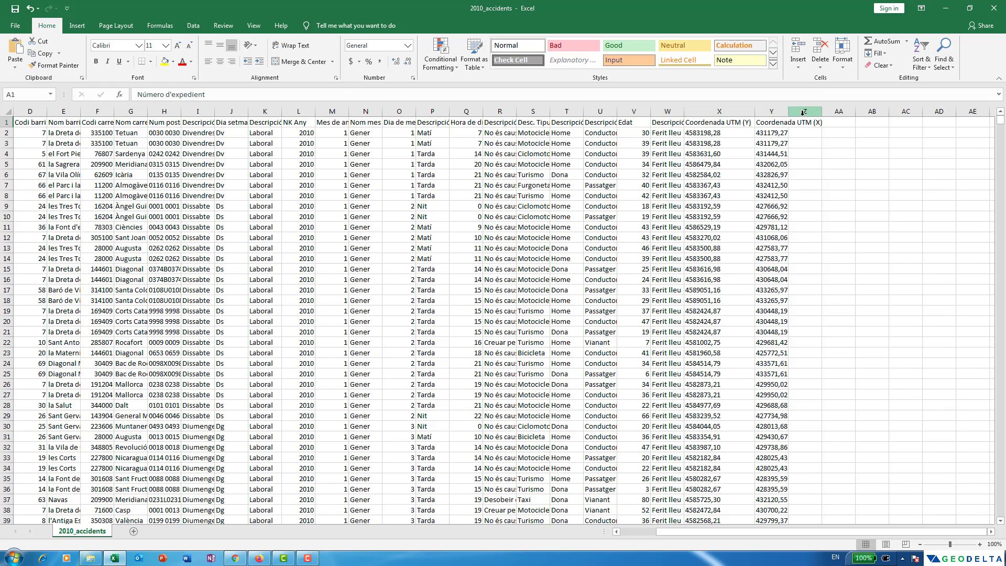
drag(667, 112, 720, 118)
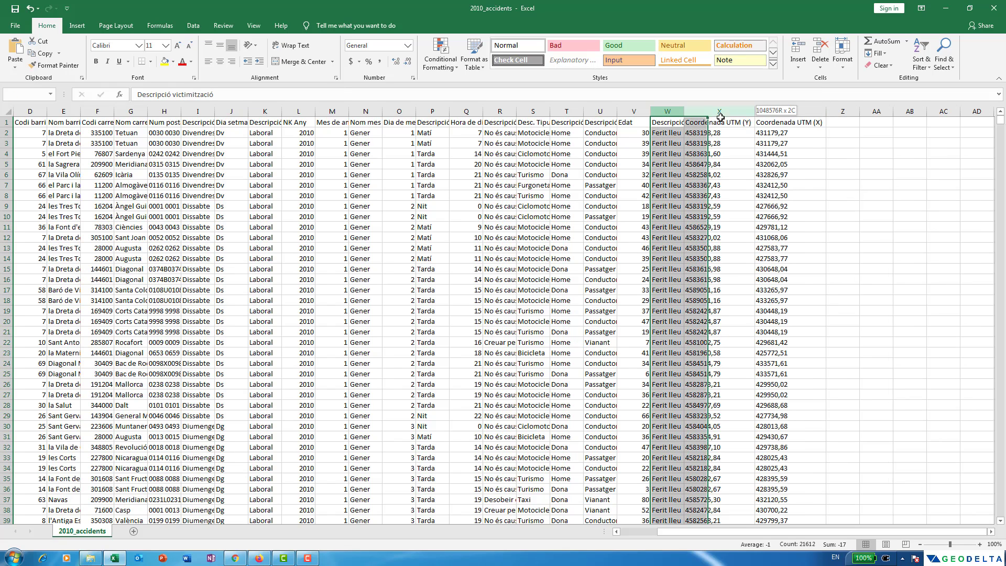
double_click(755, 112)
click(924, 237)
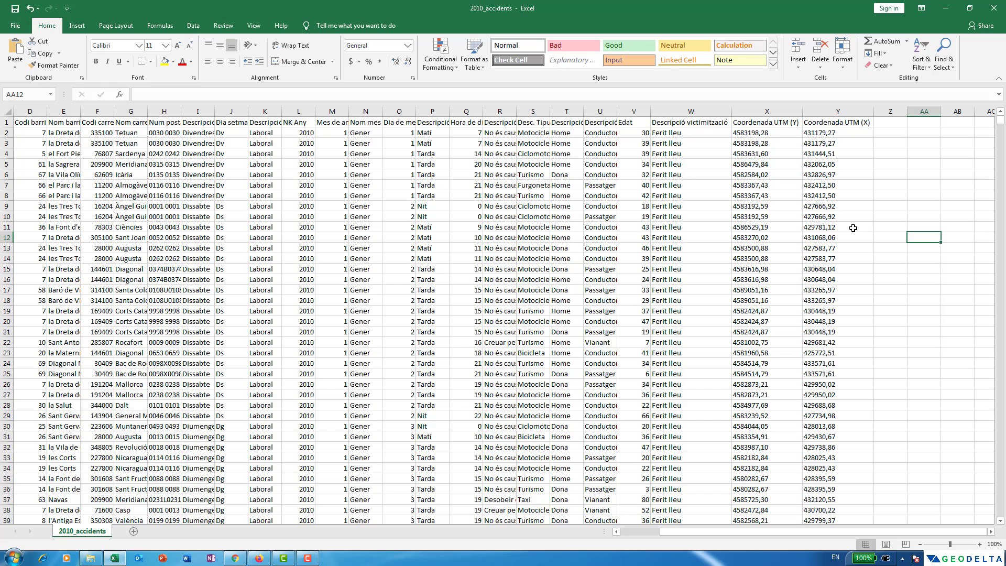
- Inspect the decimal format of the UTM coordinate values and check how far the accident records extend down the sheet
click(771, 133)
click(831, 141)
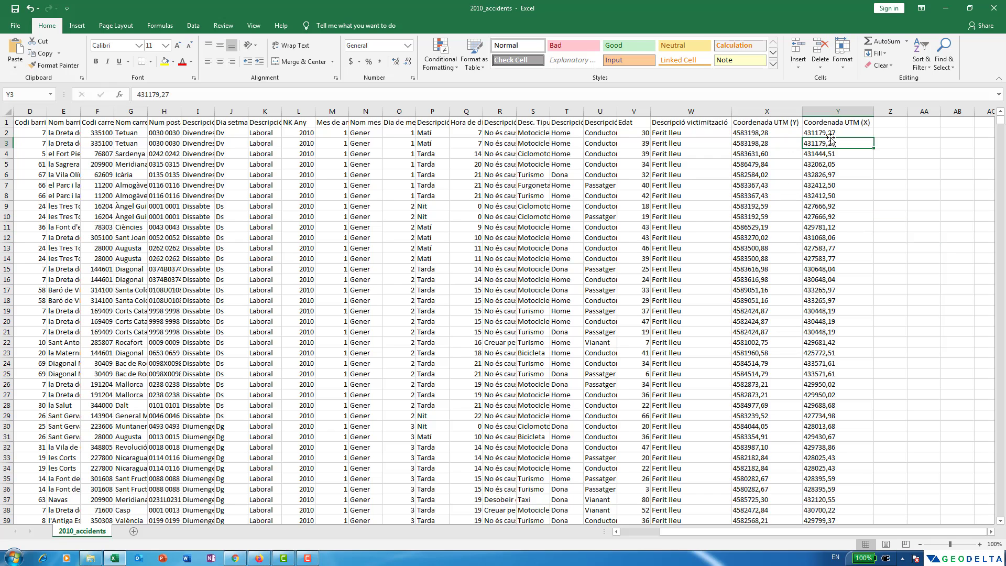
click(831, 133)
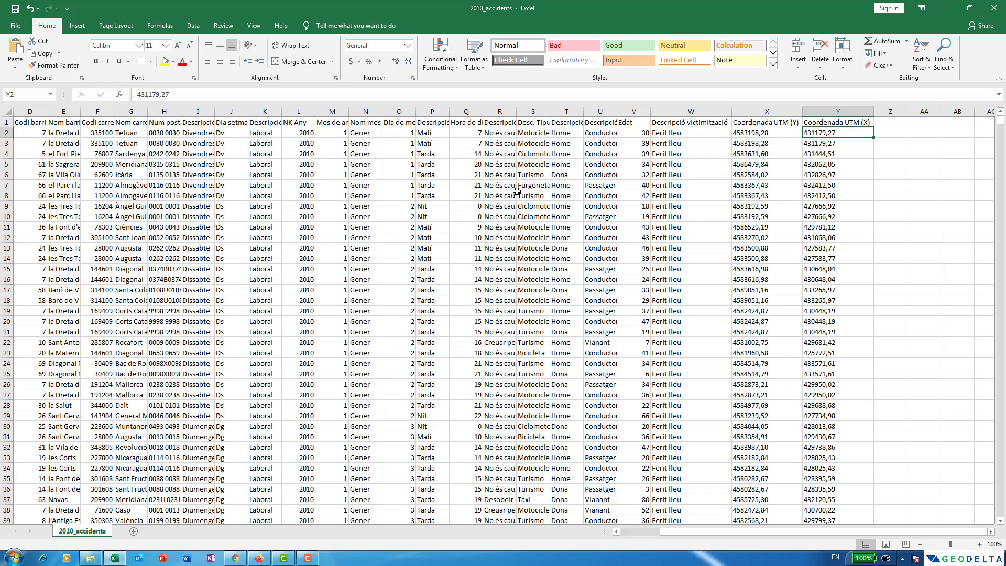
drag(1001, 121, 1000, 511)
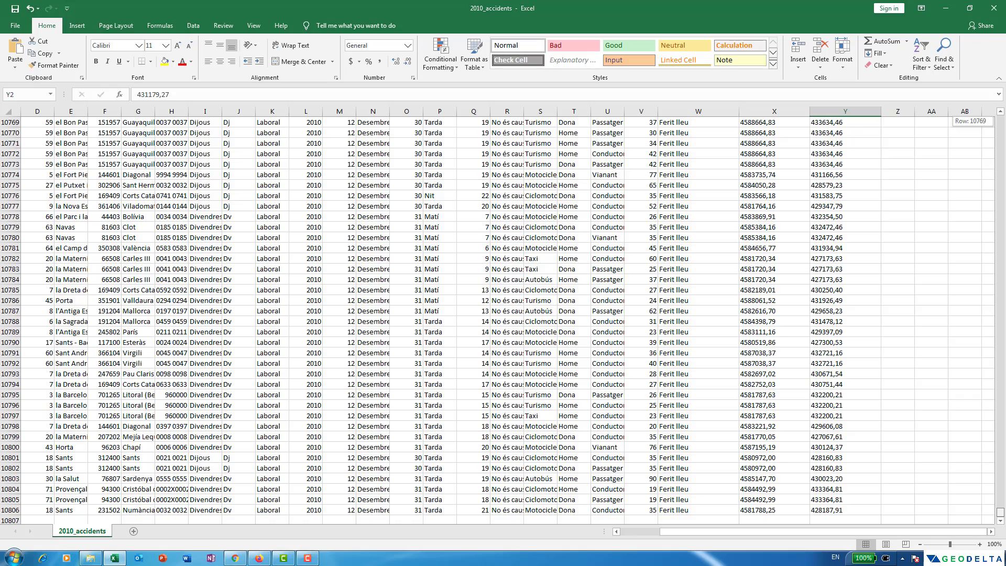
drag(1000, 512, 927, 139)
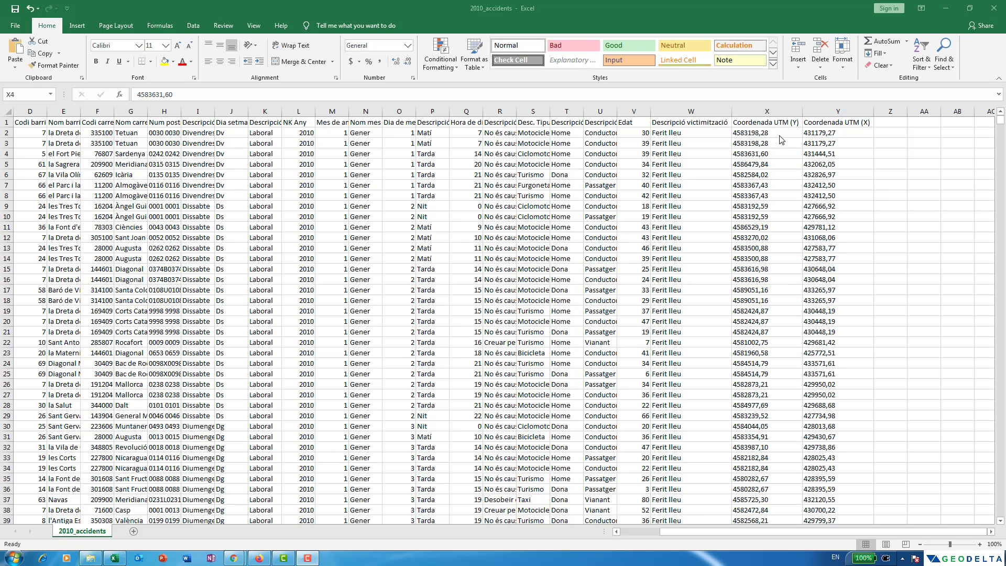
click(959, 237)
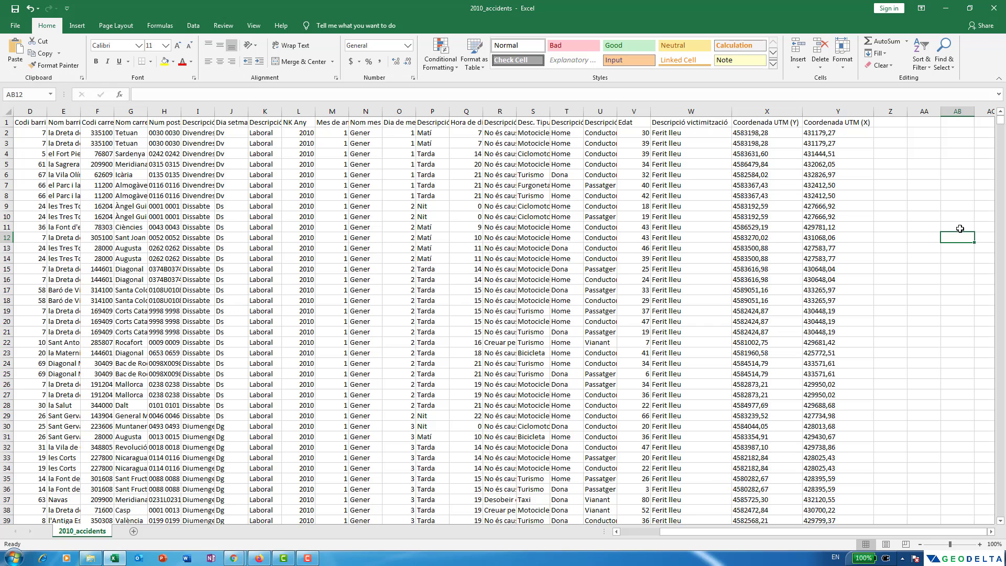
- Replace all commas with periods in the Coordenada UTM (Y) and Coordenada UTM (X) values from row 2 to the last record
drag(768, 137, 807, 138)
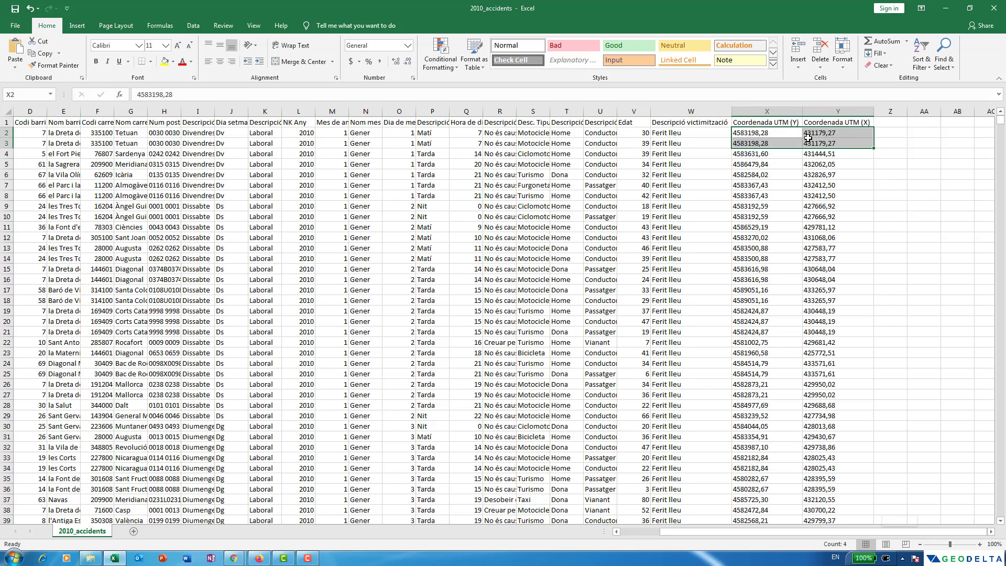
key(ctrl+shift+Down)
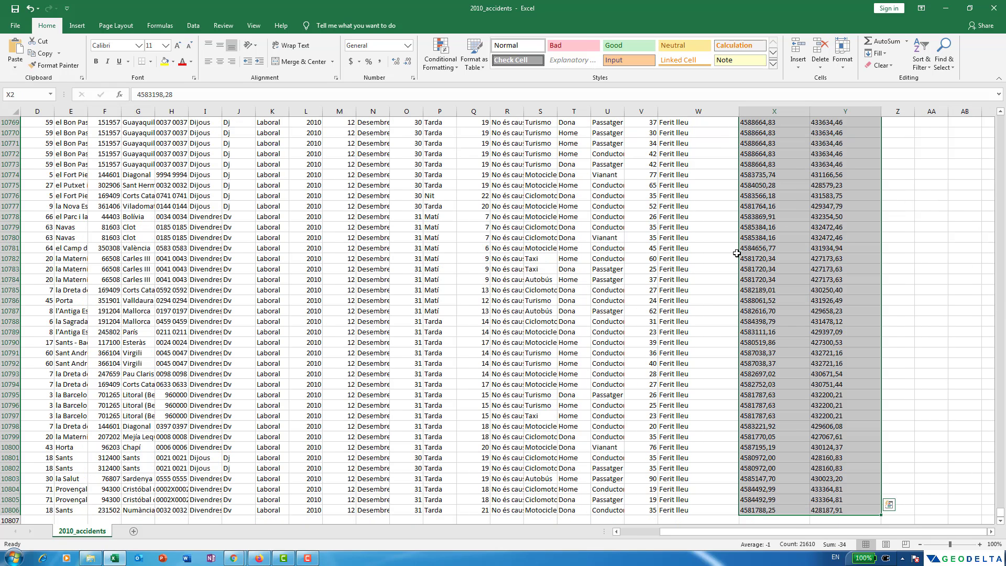
key(ctrl+f)
drag(690, 328, 613, 232)
click(575, 250)
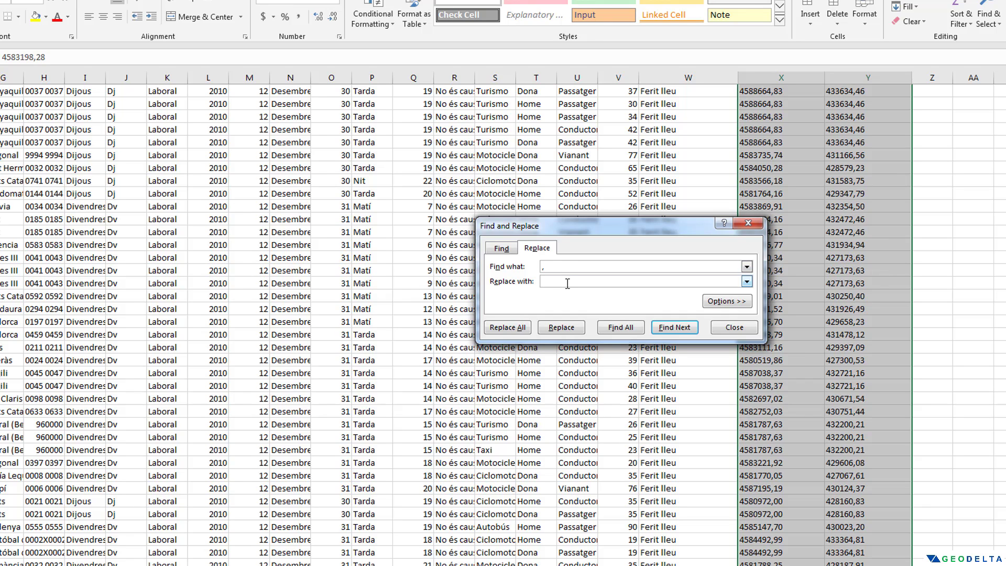
click(507, 327)
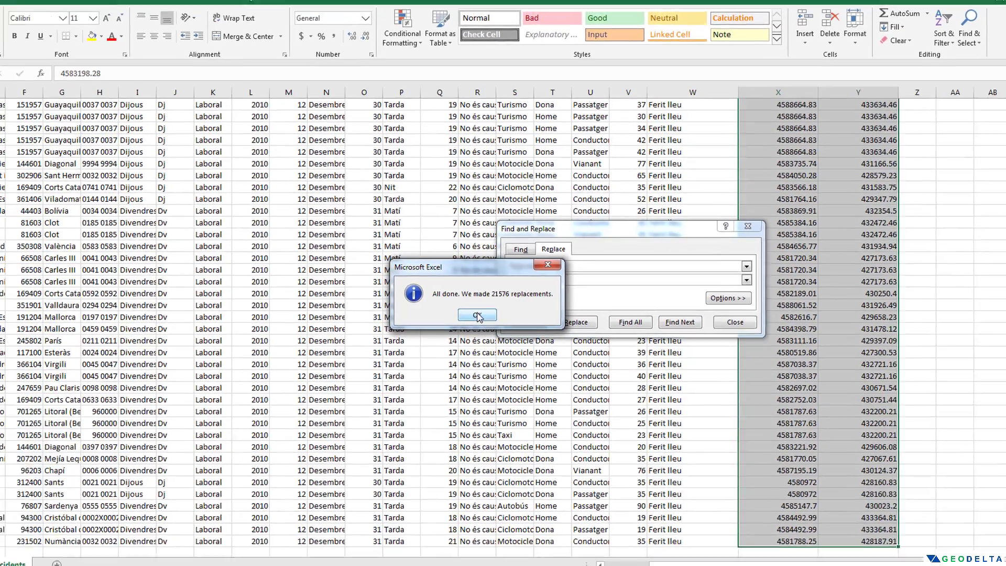
click(456, 447)
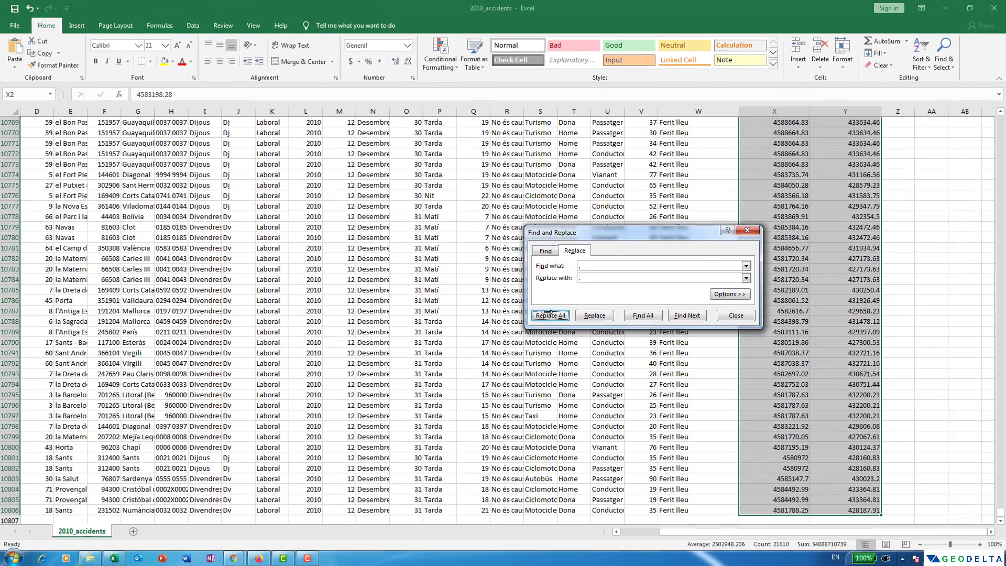
- Close the Find and Replace dialog and check the converted UTM coordinate values at the end and start of the sheet
click(735, 315)
click(845, 248)
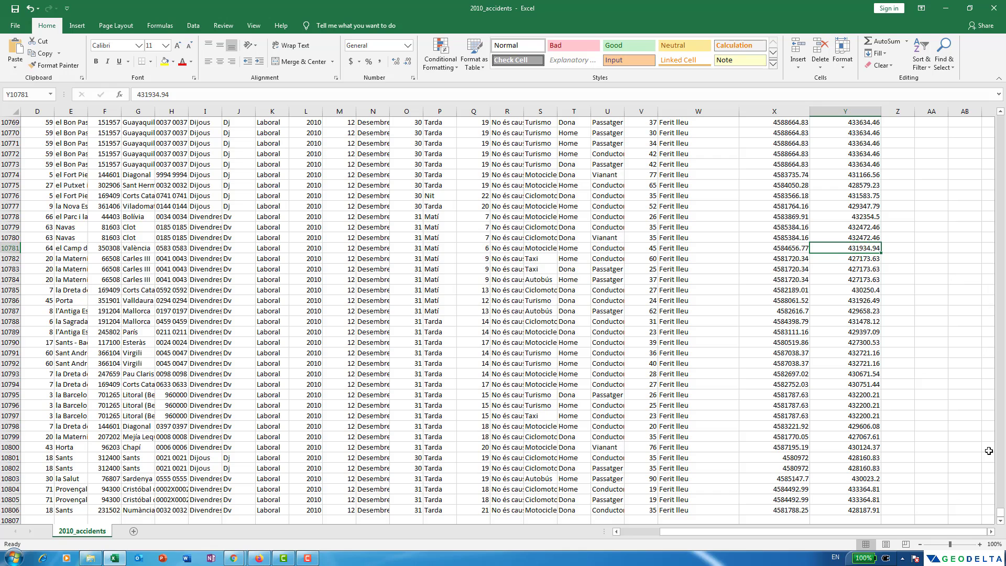
drag(1000, 513, 999, 512)
drag(1001, 207, 999, 119)
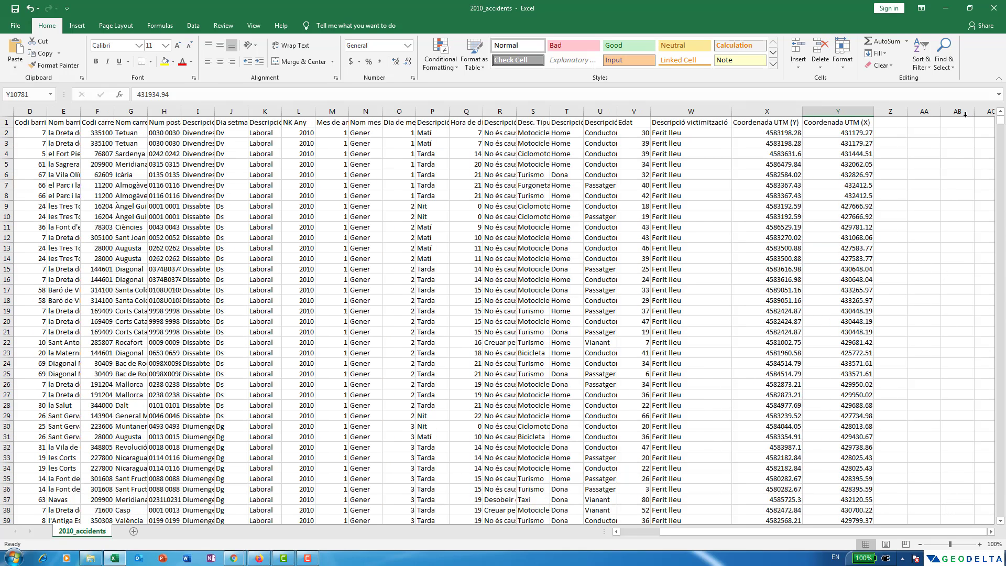
click(781, 132)
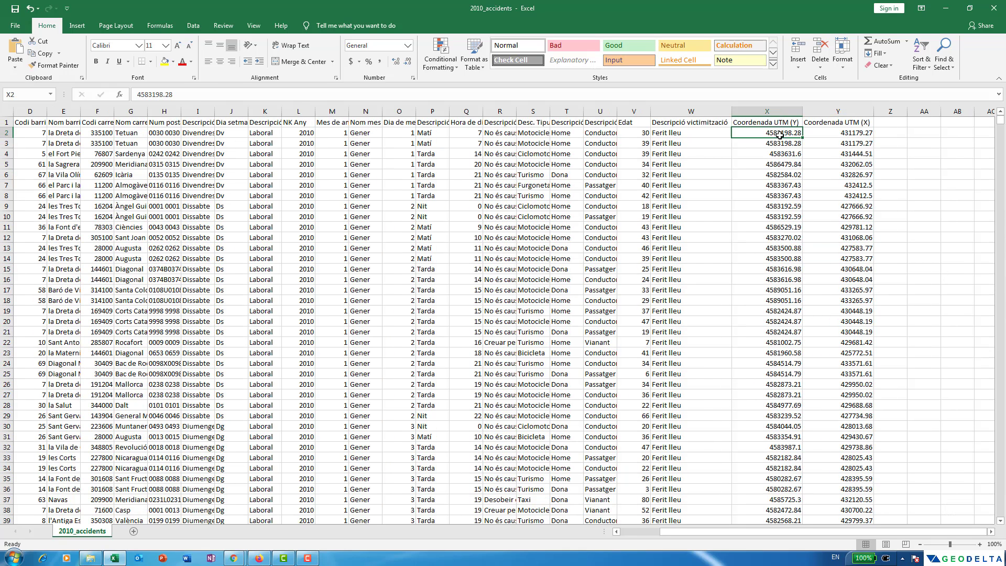
click(838, 164)
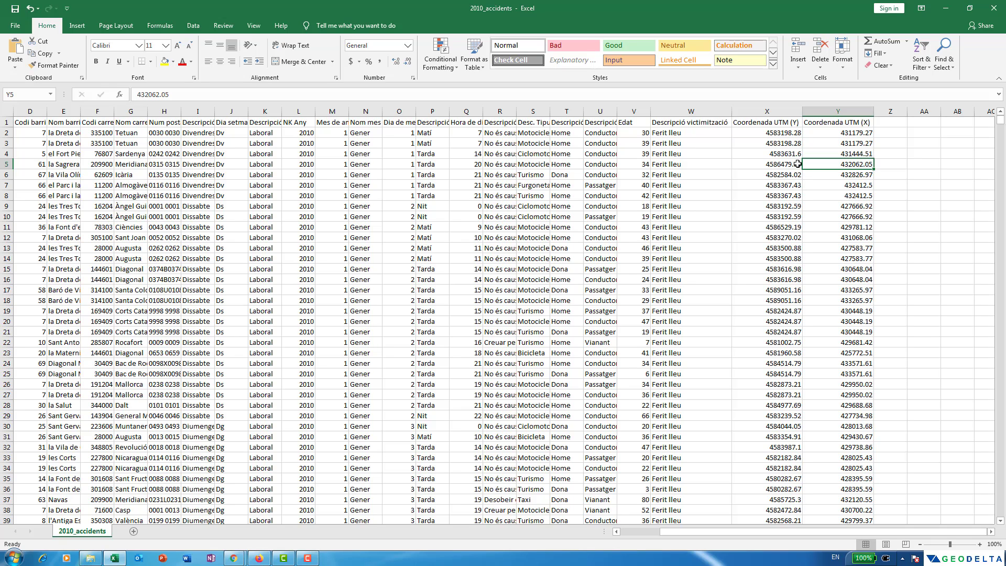
click(826, 142)
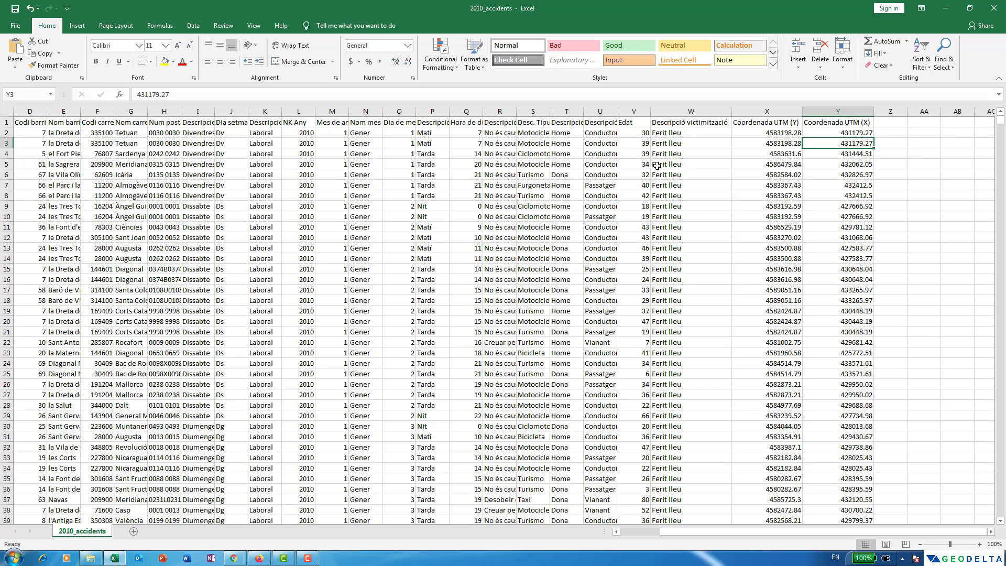
- Examine the injury severity categories in the Descripció victimització column throughout the accident records
click(689, 110)
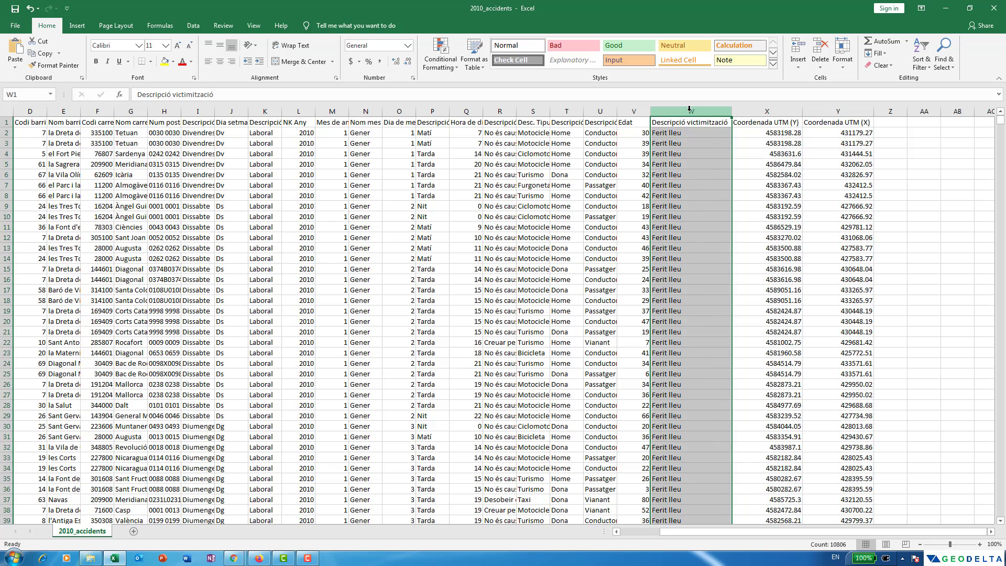
click(682, 133)
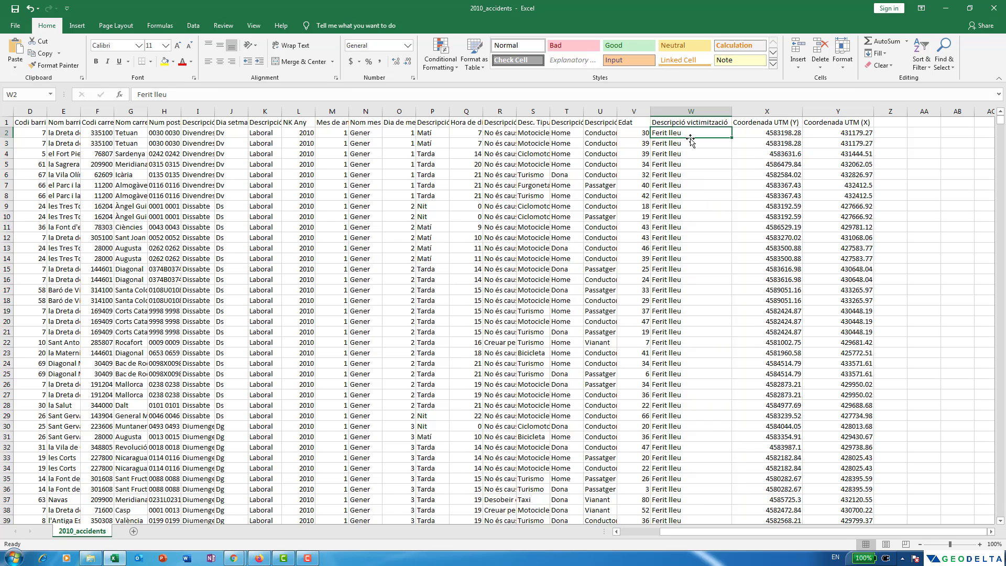
drag(688, 132, 702, 228)
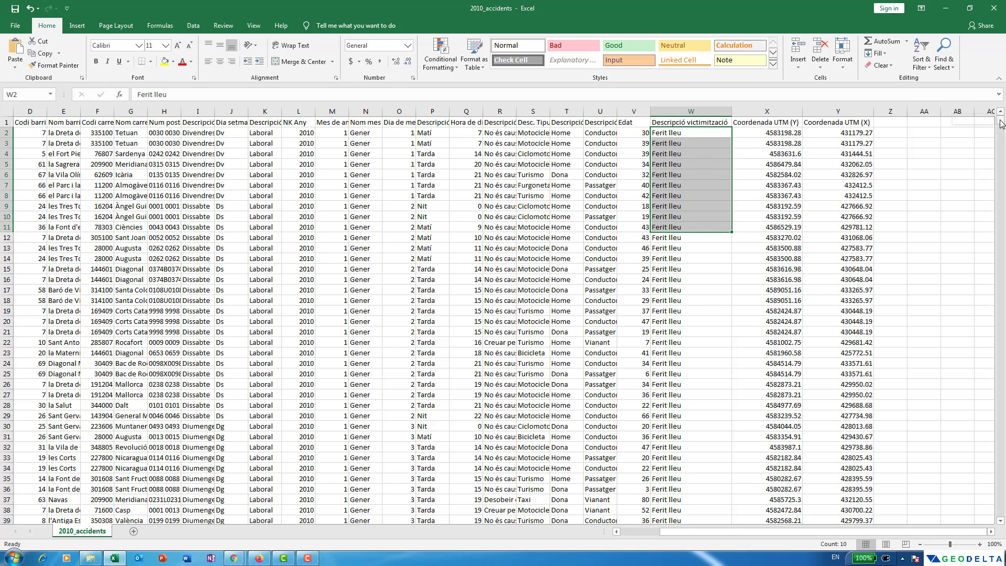
drag(1001, 124, 1000, 313)
scroll(702, 352, down, 2)
click(697, 343)
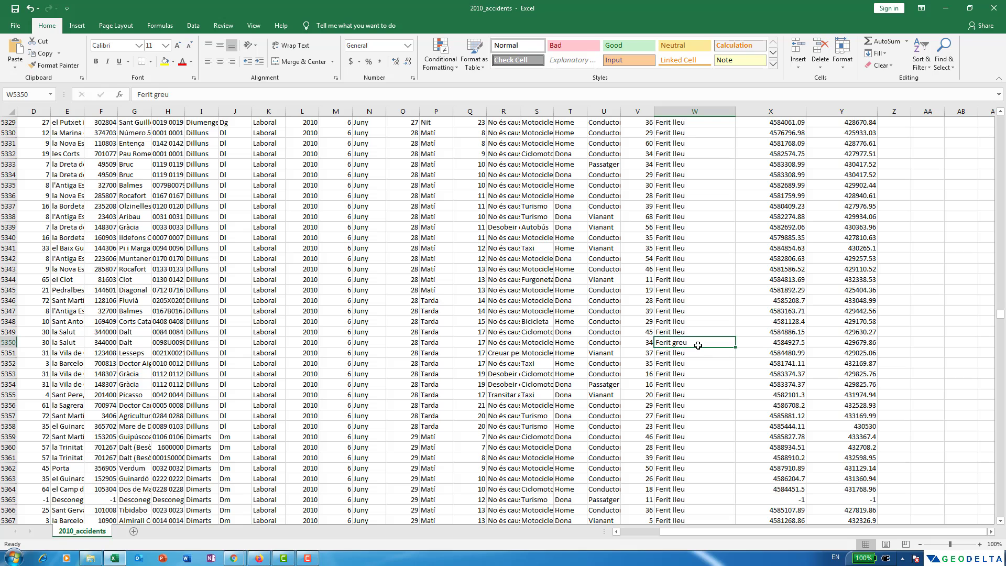
double_click(696, 344)
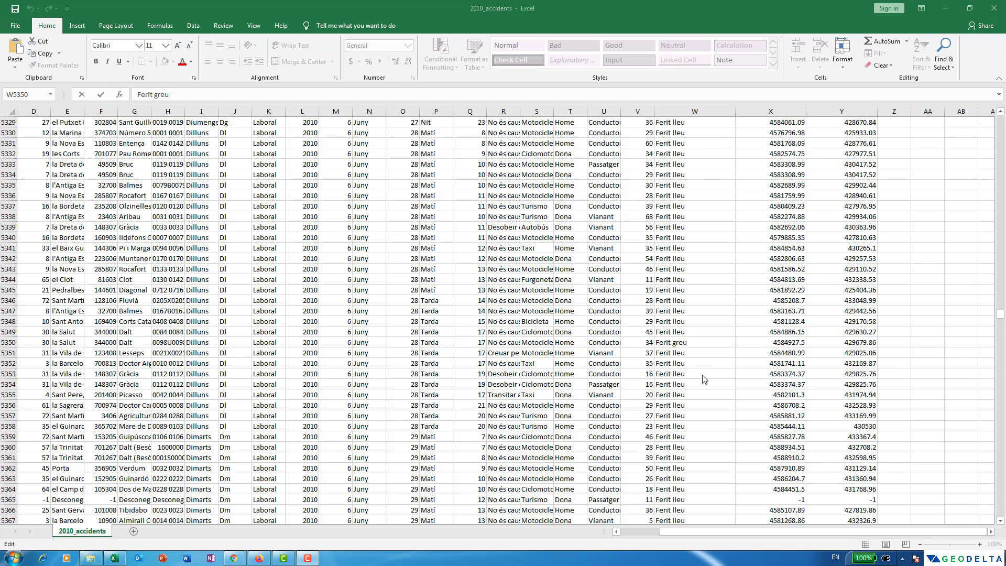
scroll(708, 386, down, 20)
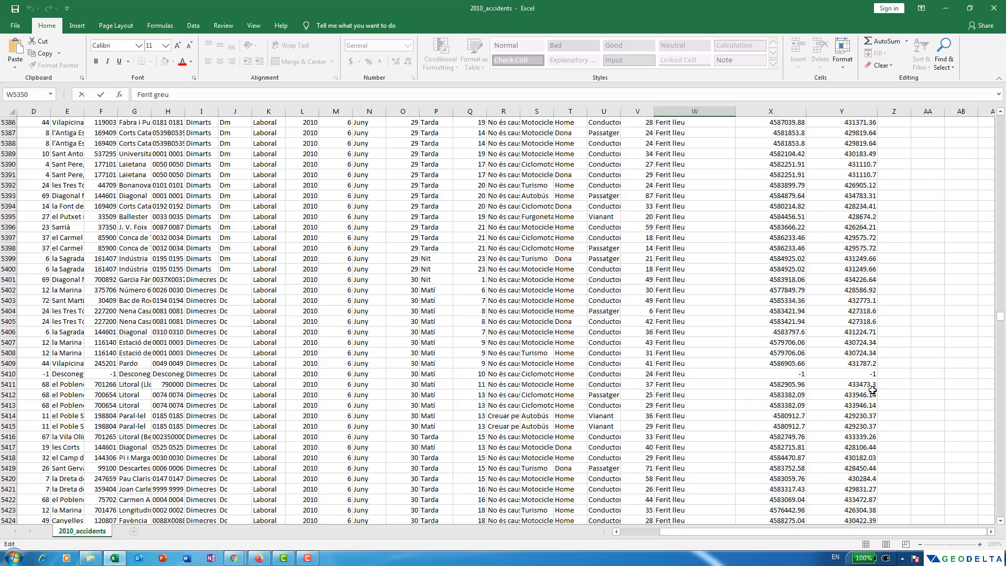
drag(1002, 317, 1000, 505)
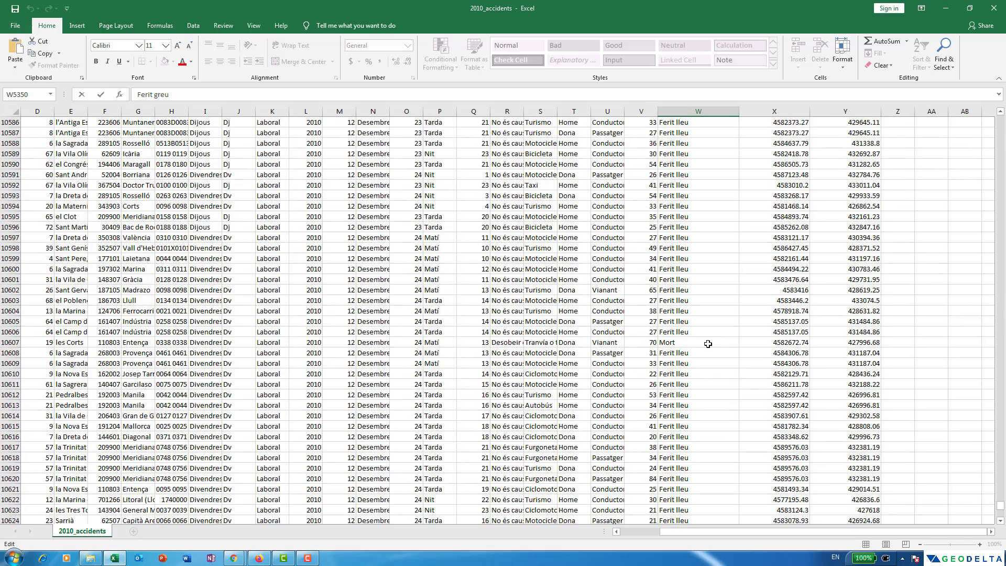
click(704, 342)
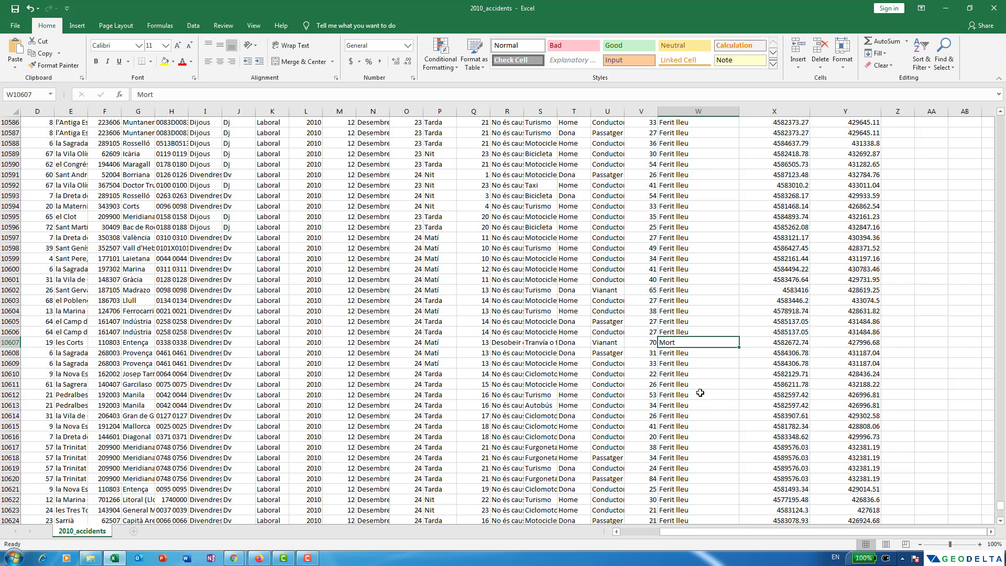
click(696, 373)
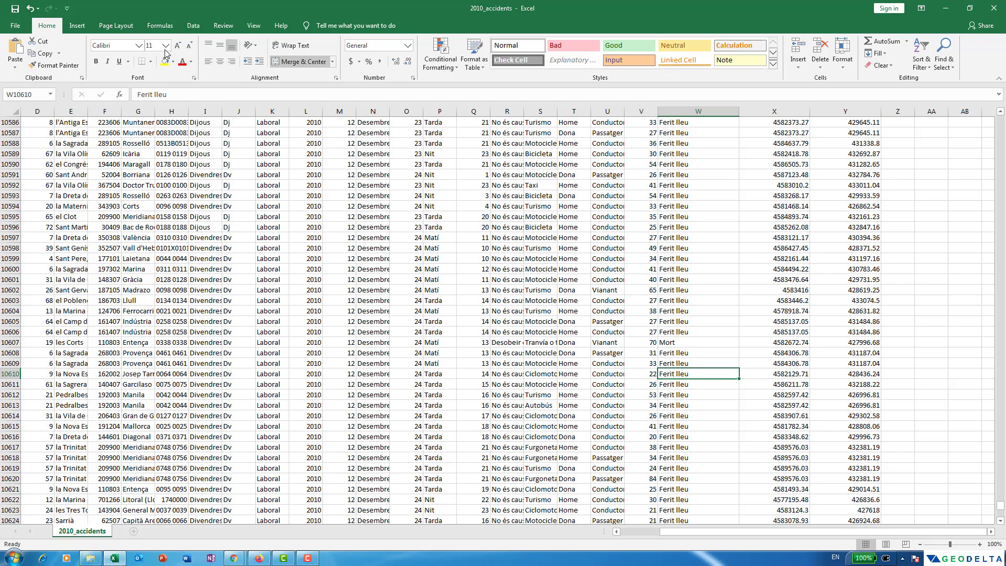
- Save the edited 2010_accidents file in its existing CSV format
click(16, 8)
click(464, 312)
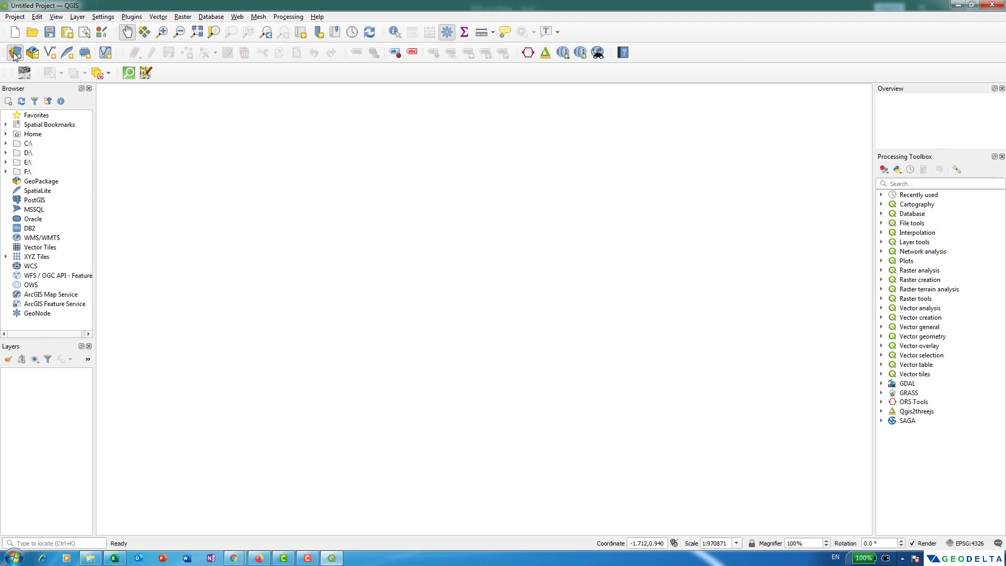
- In QGIS, load 2010_accidents.csv as a delimited text source and review the UTM coordinate columns in its sample data
click(14, 54)
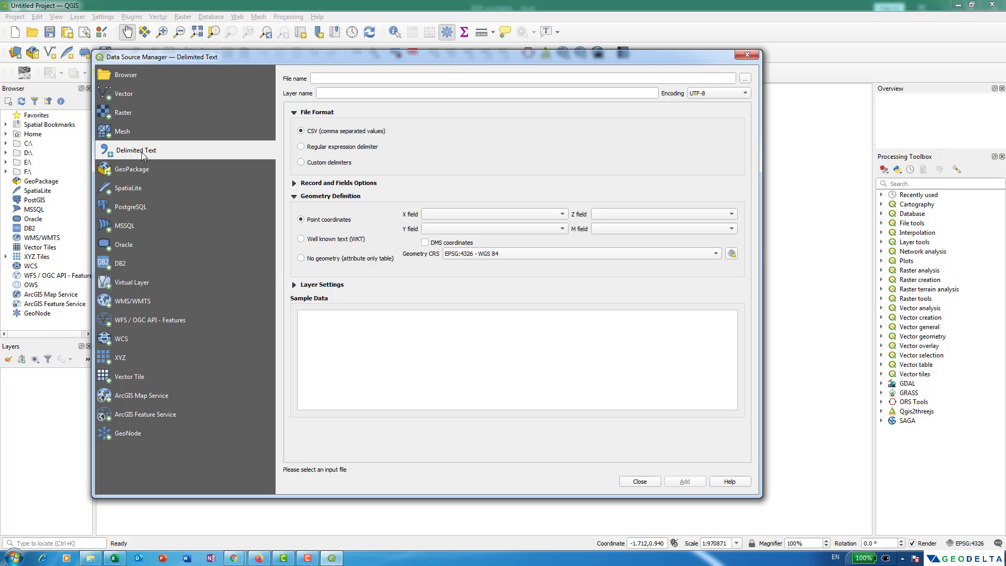
click(744, 80)
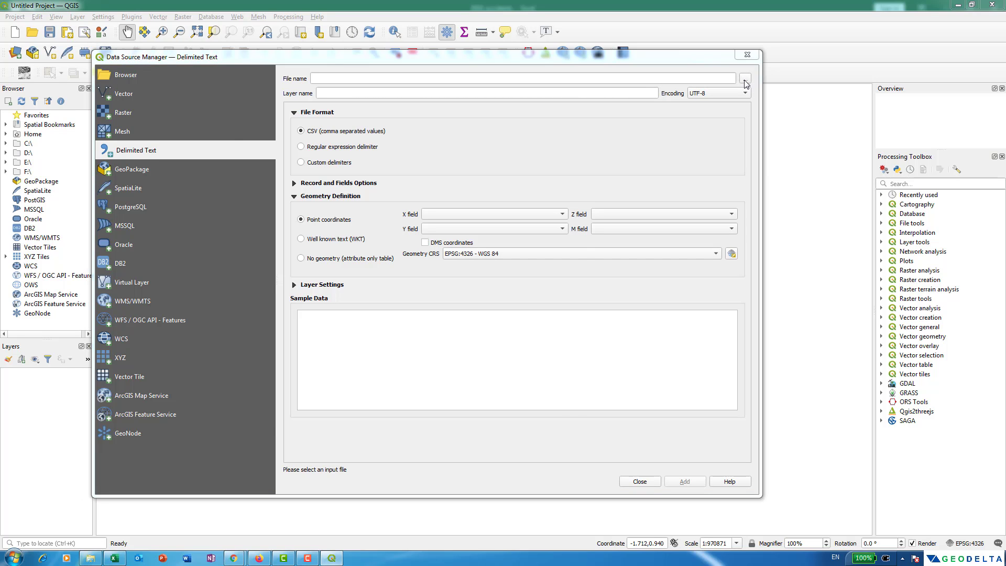
drag(325, 78, 380, 105)
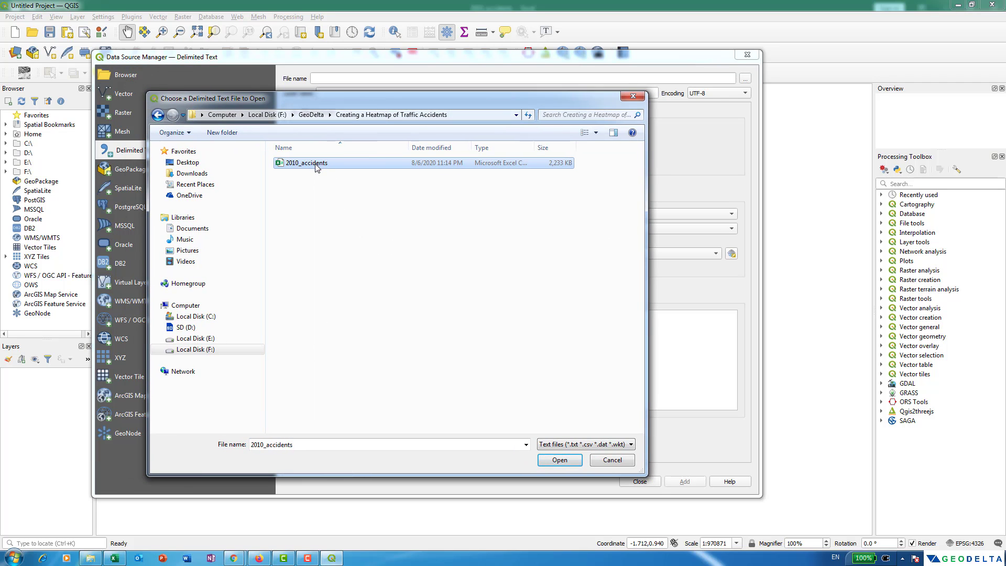
double_click(316, 164)
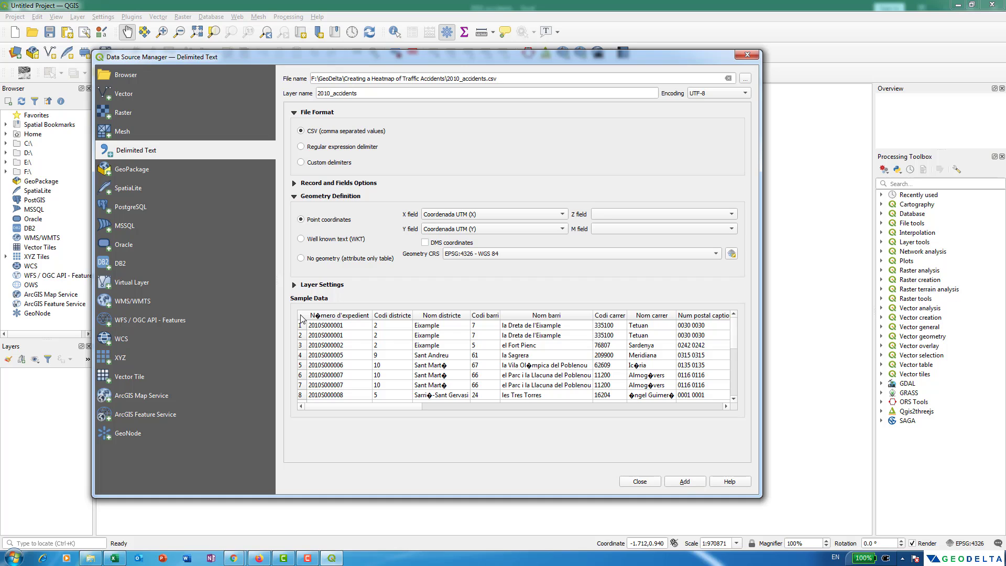
drag(403, 407, 730, 406)
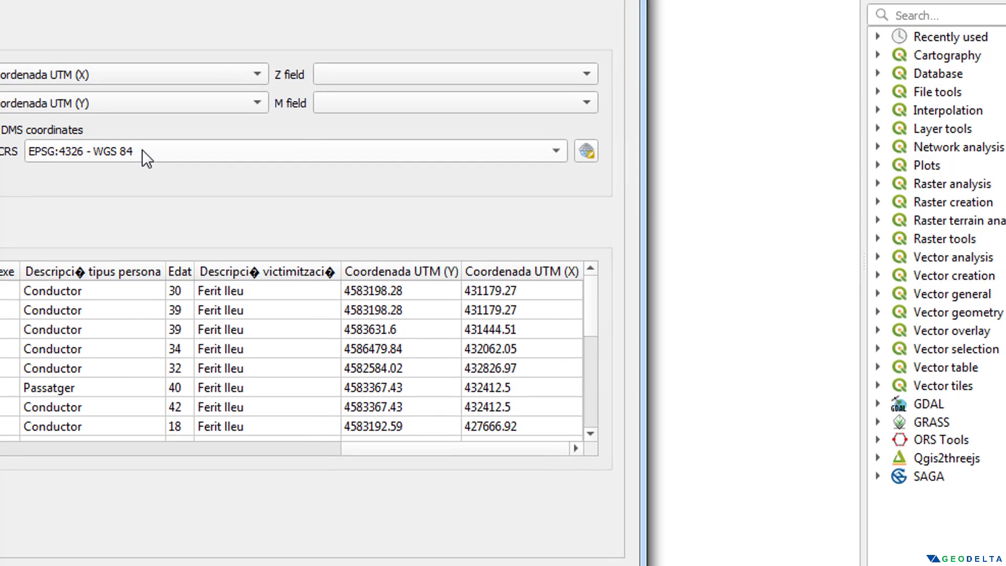
- Switch to Google Earth Pro and search for Barcelona, Spain, to view the city up close
mouse_move(128, 144)
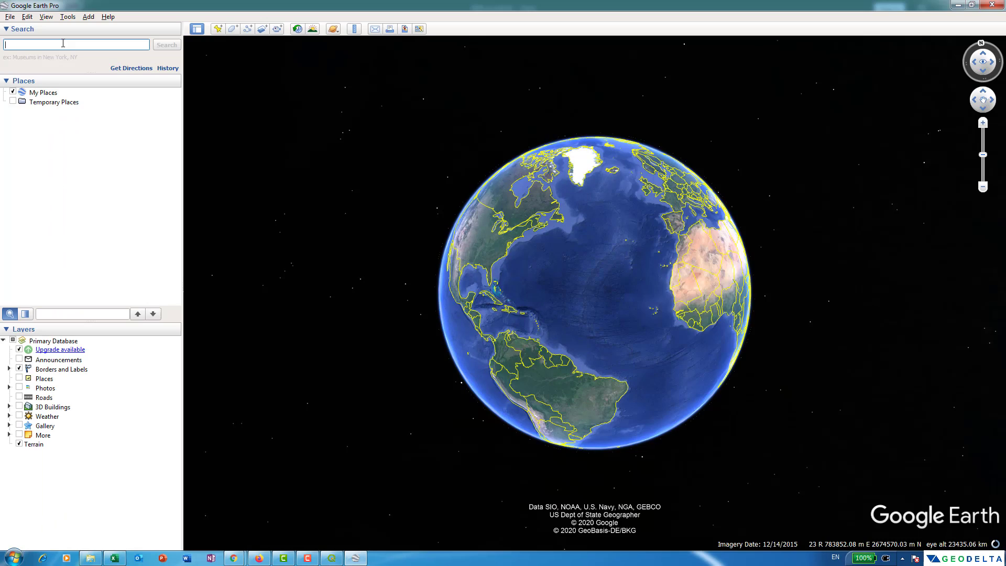
text(Barce)
click(42, 58)
click(166, 46)
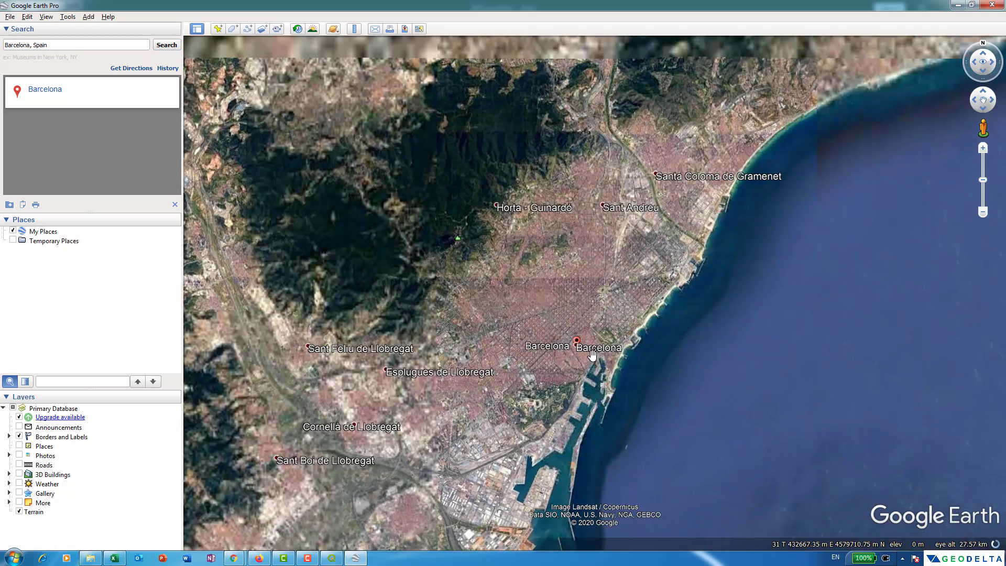
scroll(592, 355, up, 5)
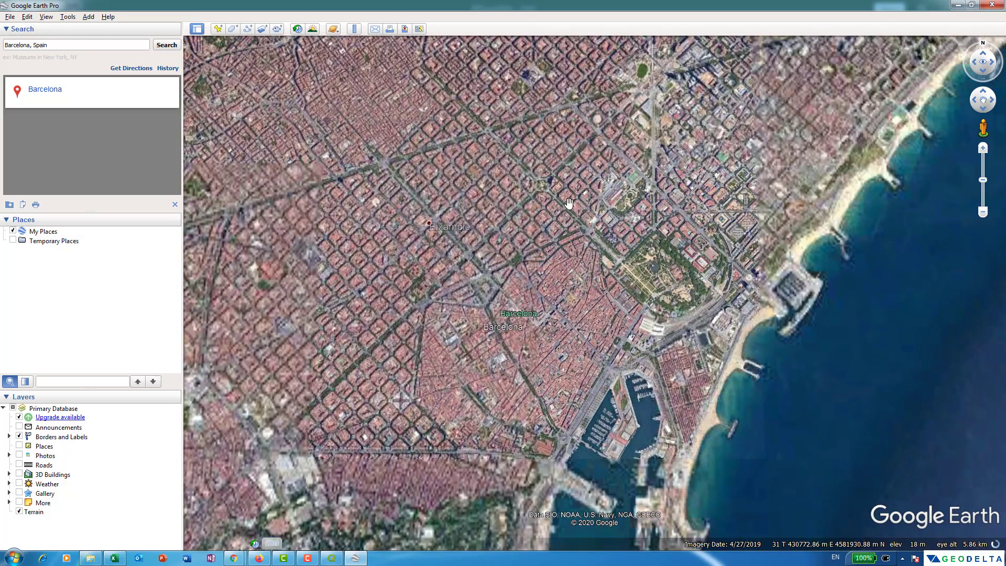
- Apply Universal Transverse Mercator as the Show Lat/Long format in the Google Earth options and read Barcelona's UTM zone
click(67, 17)
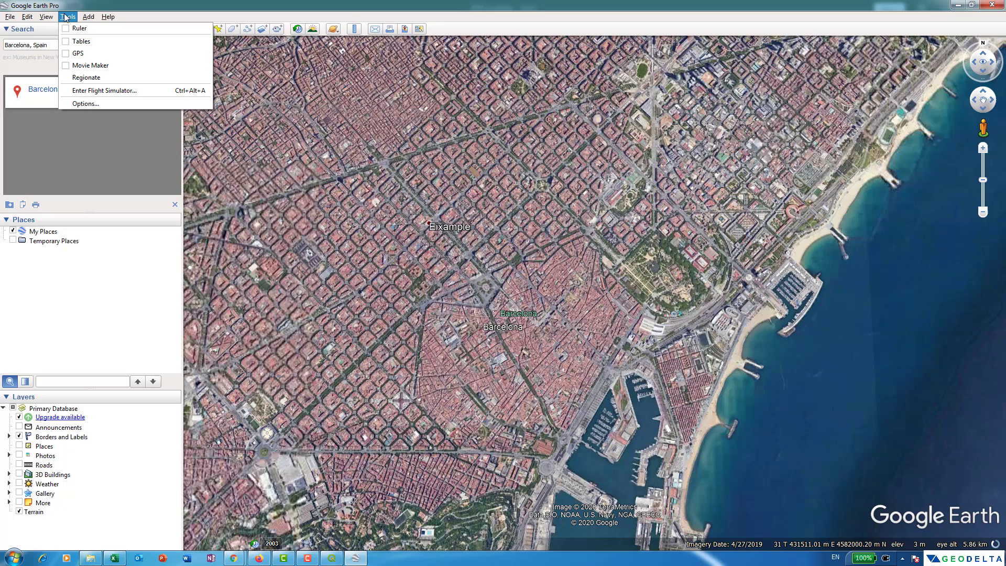
click(91, 104)
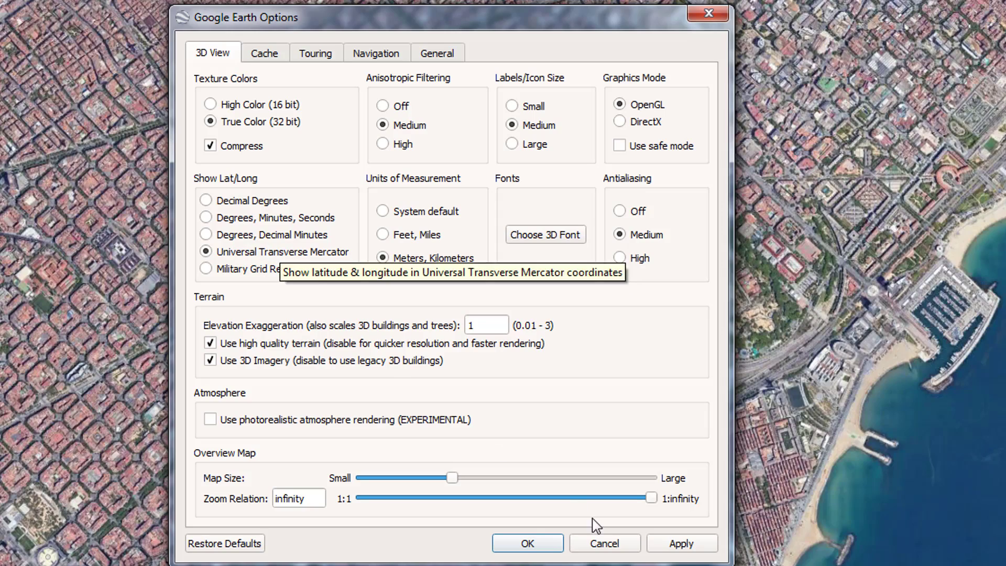
click(681, 545)
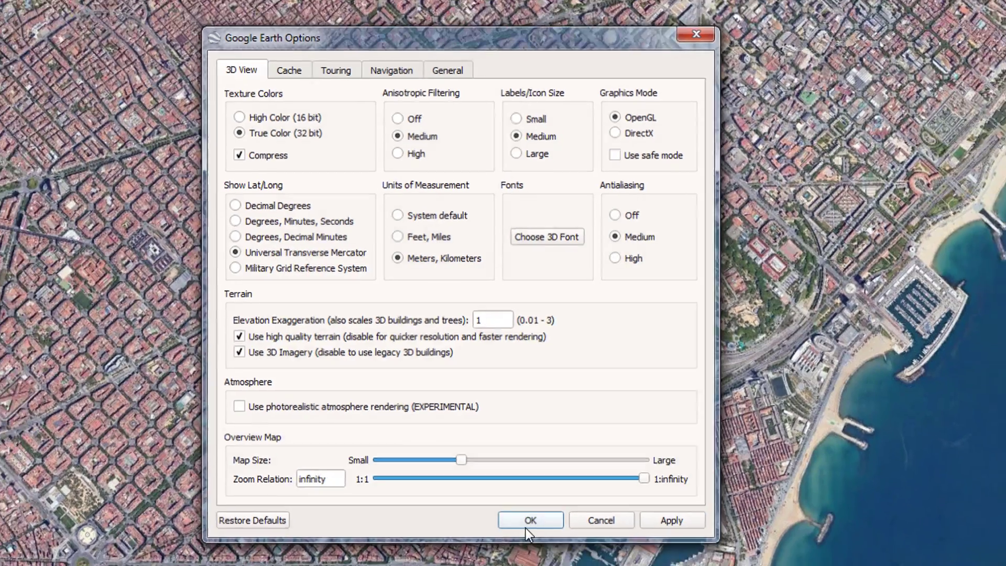
click(527, 545)
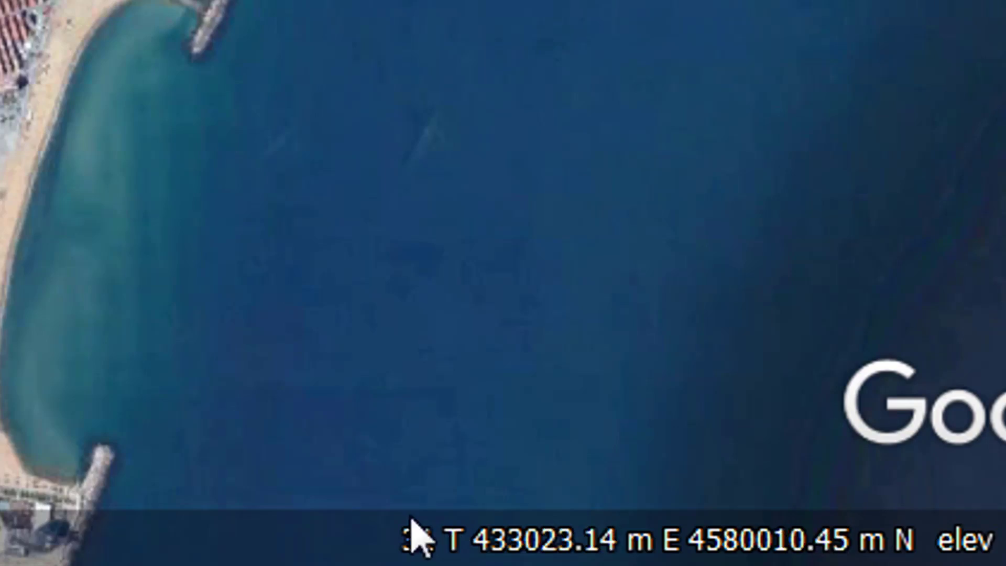
scroll(411, 535, down, 5)
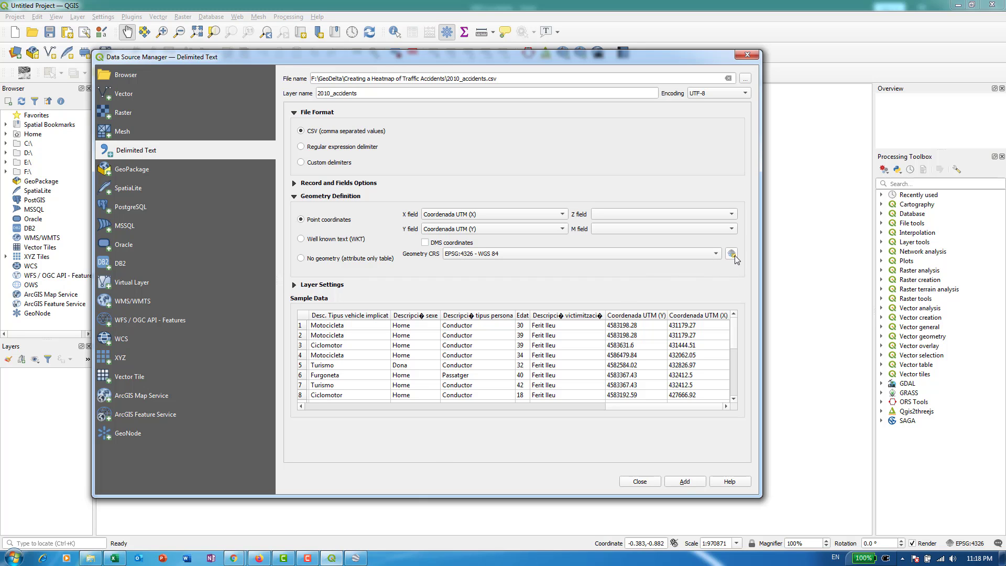
- Back in QGIS, filter the coordinate systems by "31 T", set the Geometry CRS to ETRS89 UTM Nord fuseau 31, and add the 2010_accidents layer
click(732, 254)
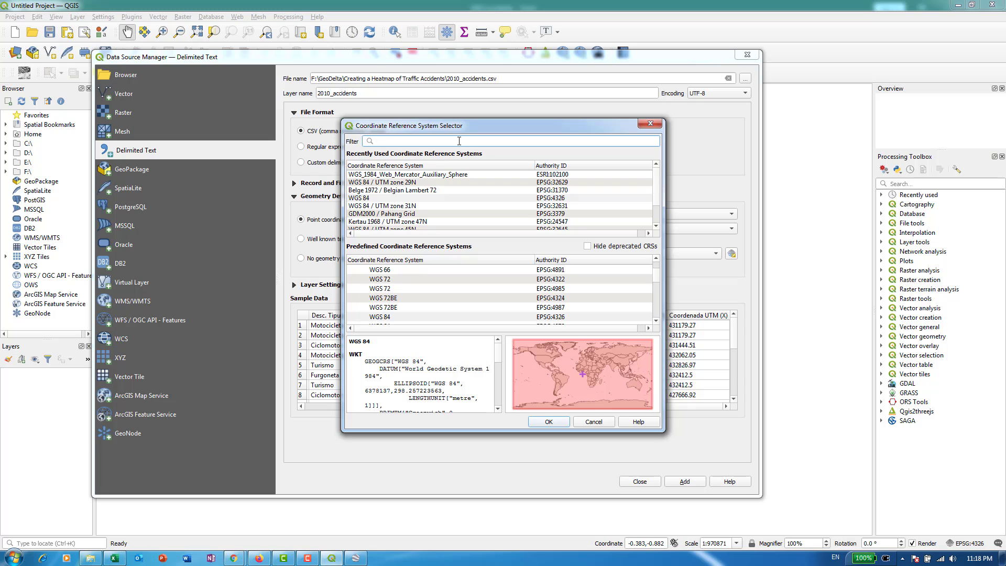
text(31 T)
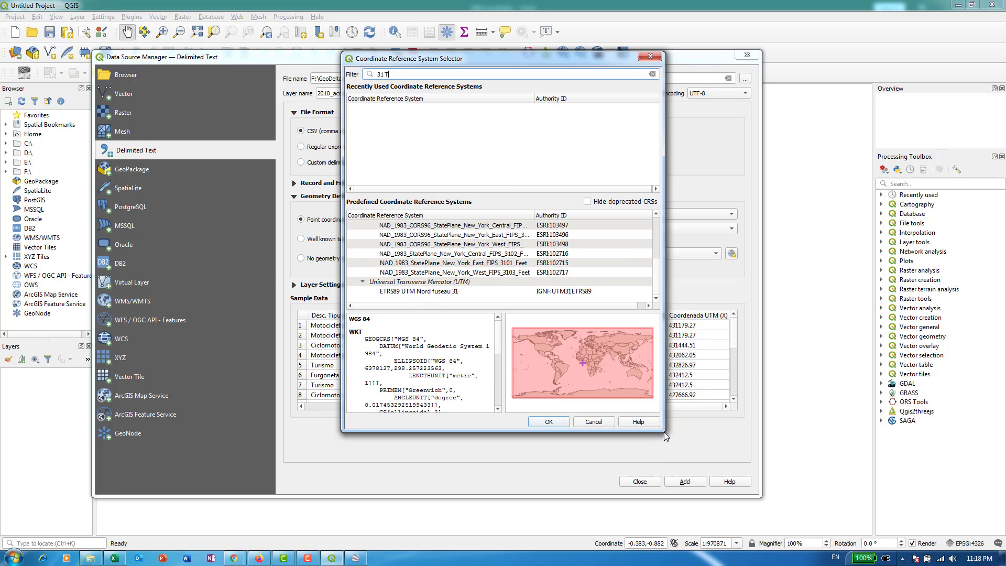
drag(664, 436, 692, 478)
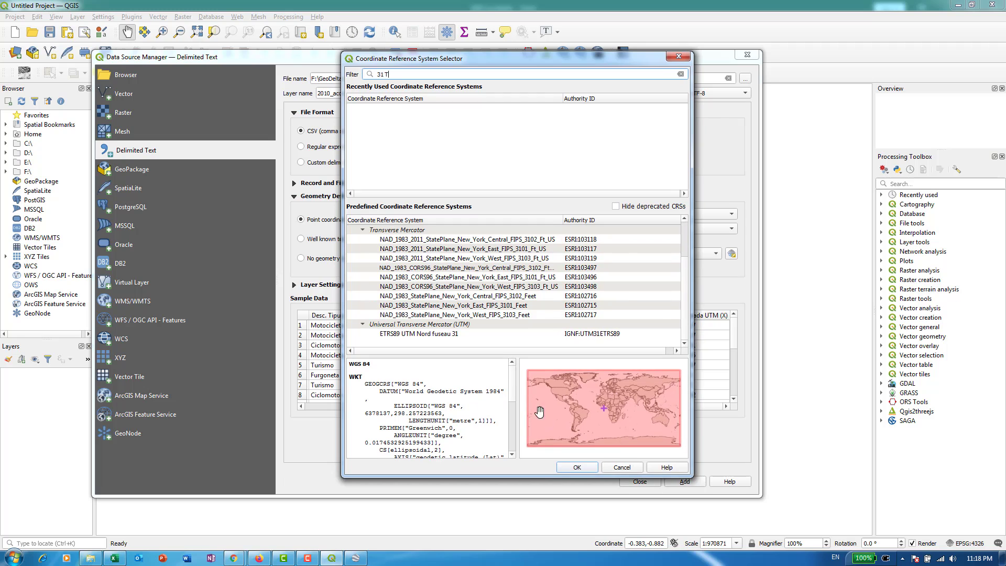
click(430, 333)
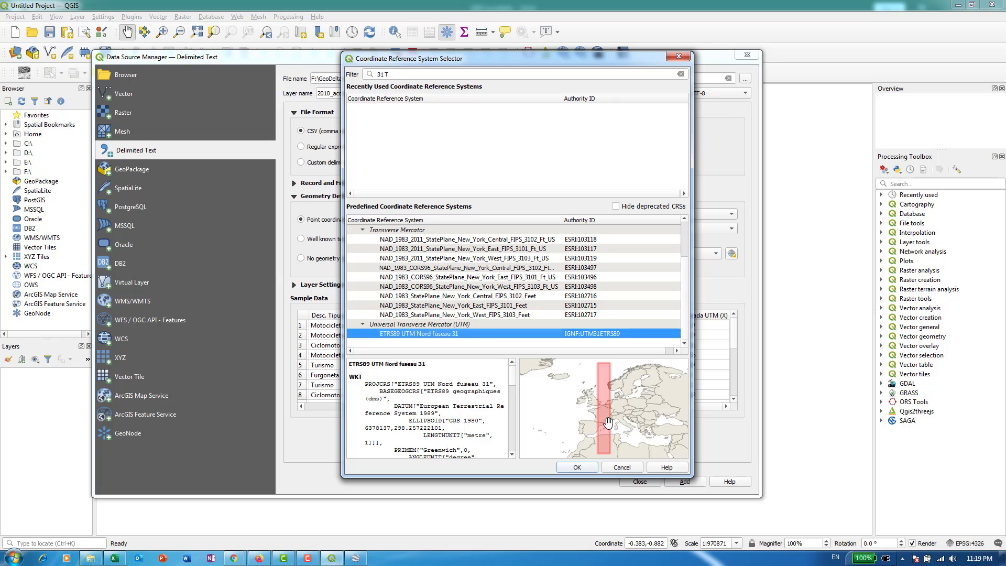
click(586, 468)
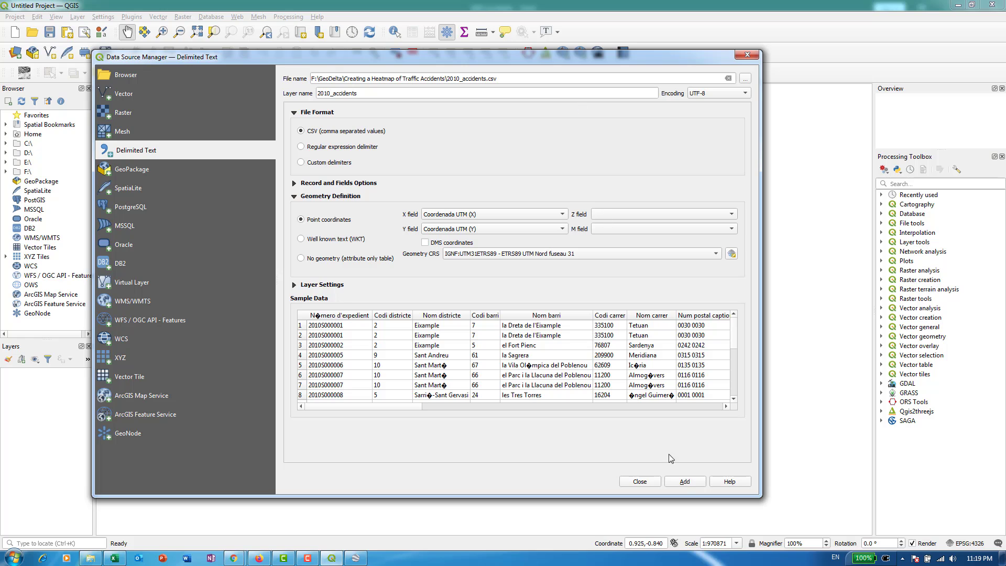
click(687, 484)
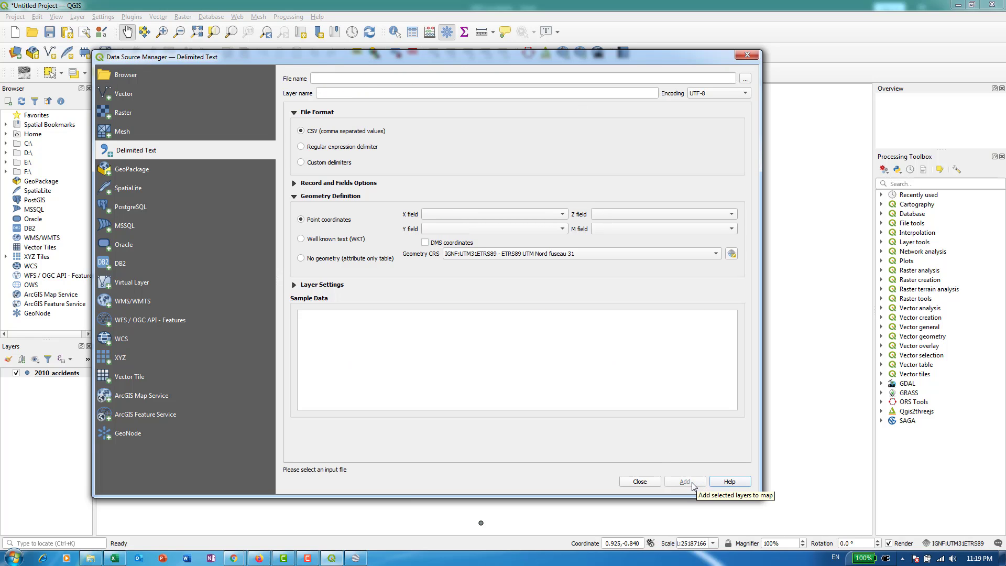
click(639, 482)
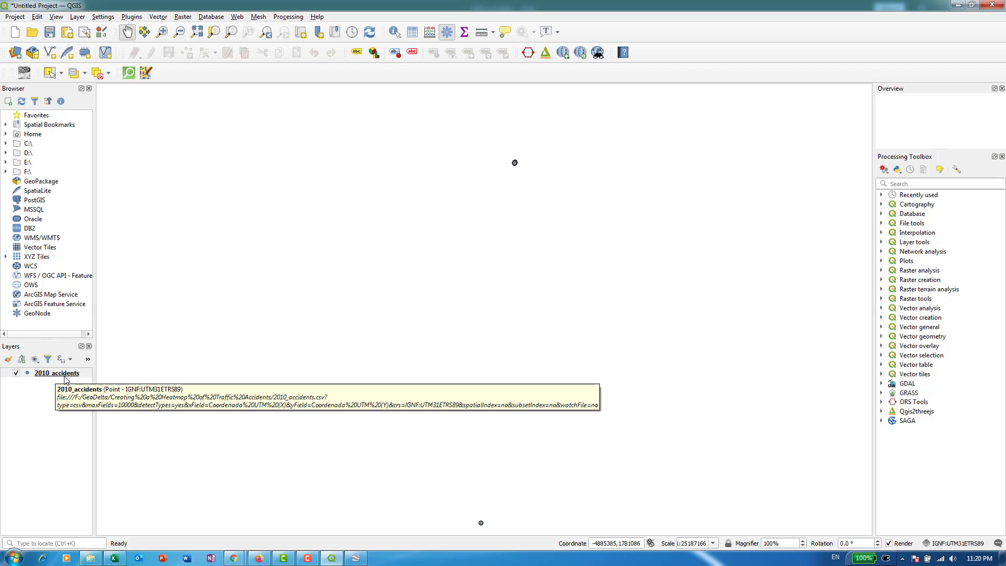
- Add the OSM Standard basemap from QuickMapServices beneath the Barcelona accident points
scroll(492, 242, up, 2)
drag(514, 162, 556, 307)
scroll(491, 240, up, 6)
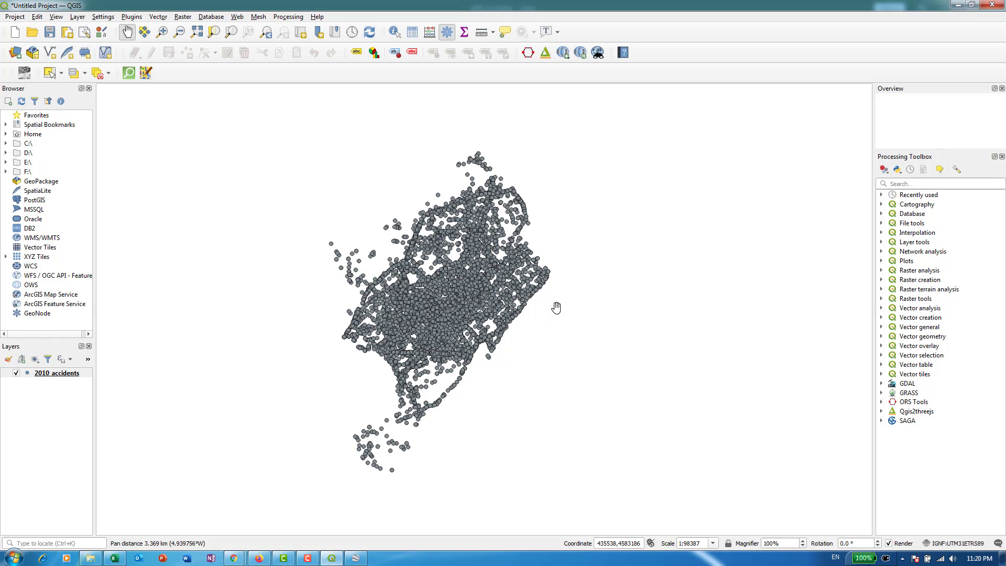
drag(553, 309, 560, 295)
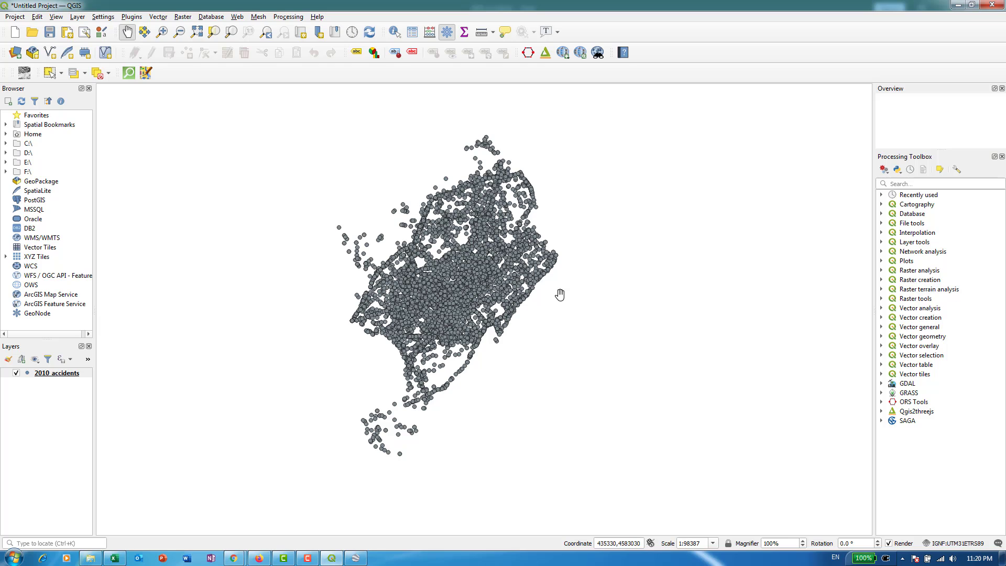
click(237, 17)
mouse_move(255, 68)
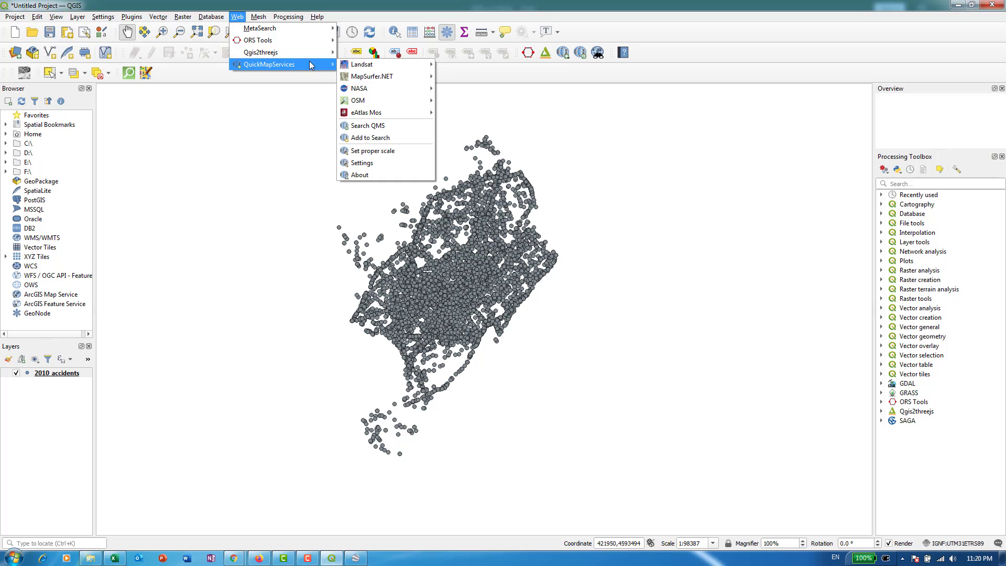
mouse_move(368, 104)
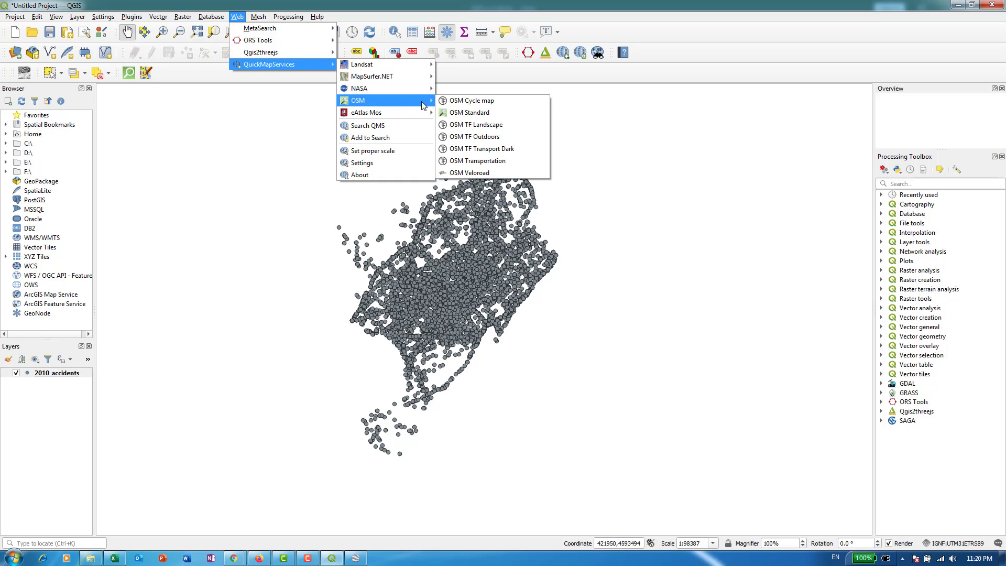
click(489, 116)
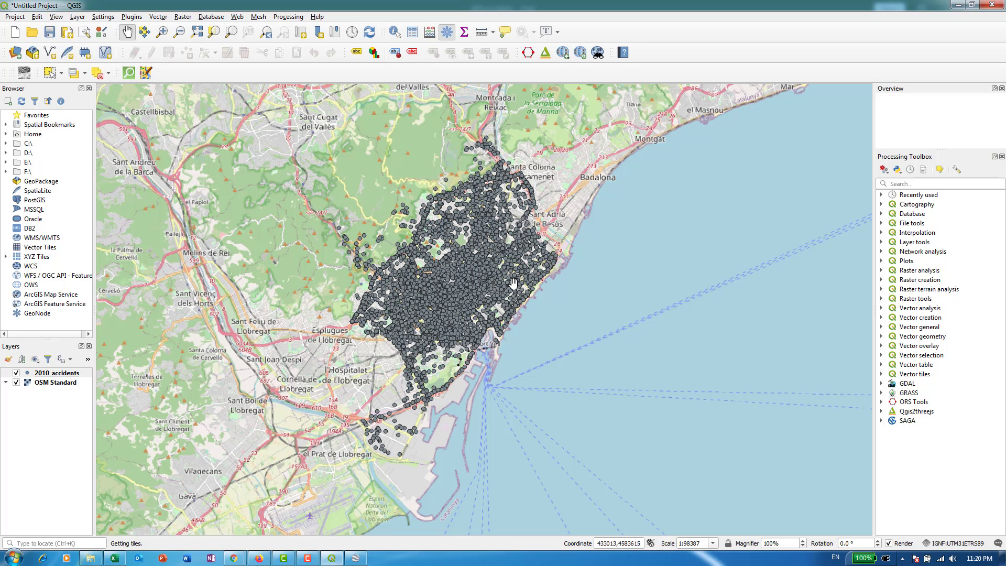
- Check the 2010_accidents points against the basemap and identify a single accident point just north of the park in northern Barcelona
click(65, 376)
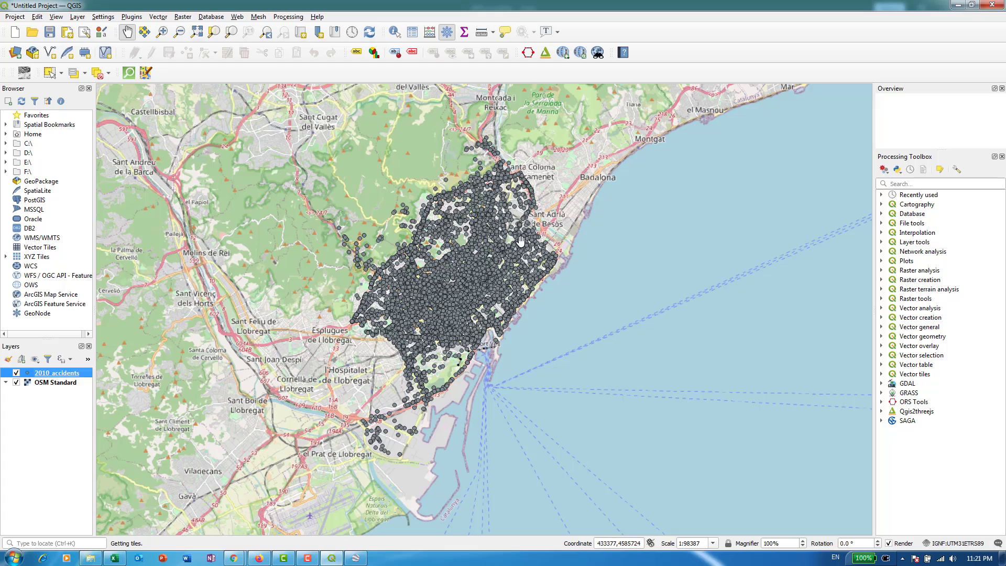
scroll(522, 241, up, 1)
scroll(574, 285, down, 1)
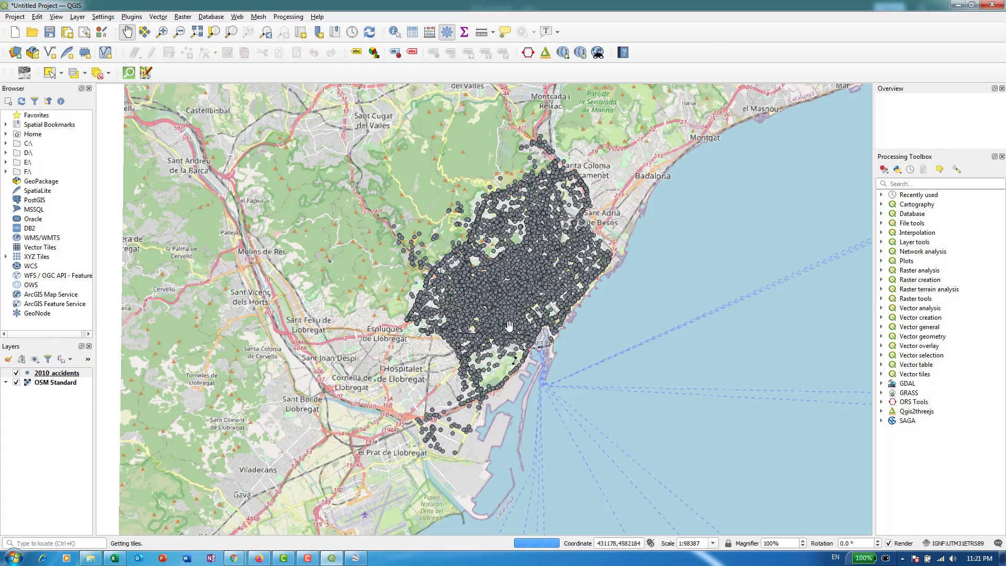
scroll(574, 285, up, 1)
scroll(603, 307, up, 1)
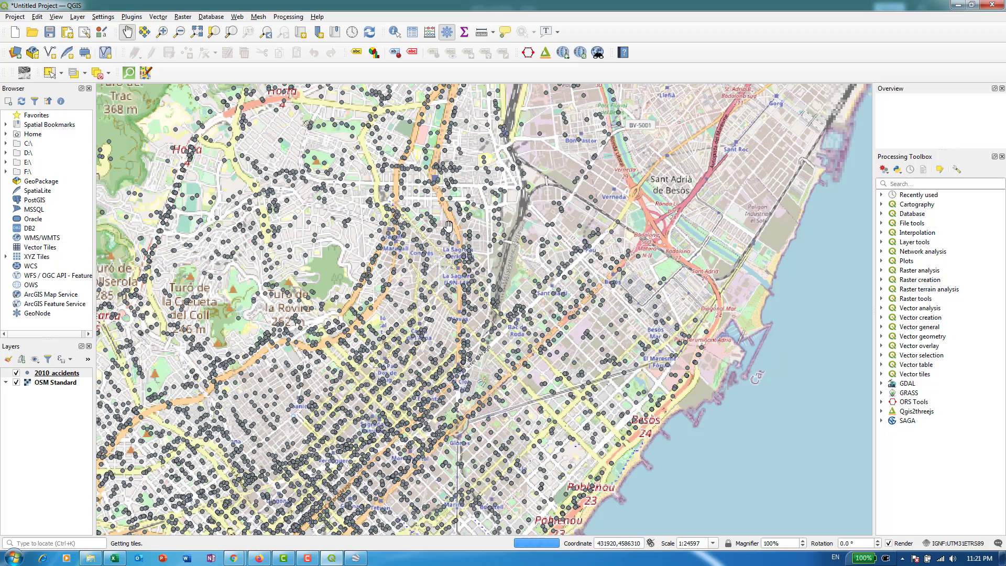
drag(448, 231, 523, 320)
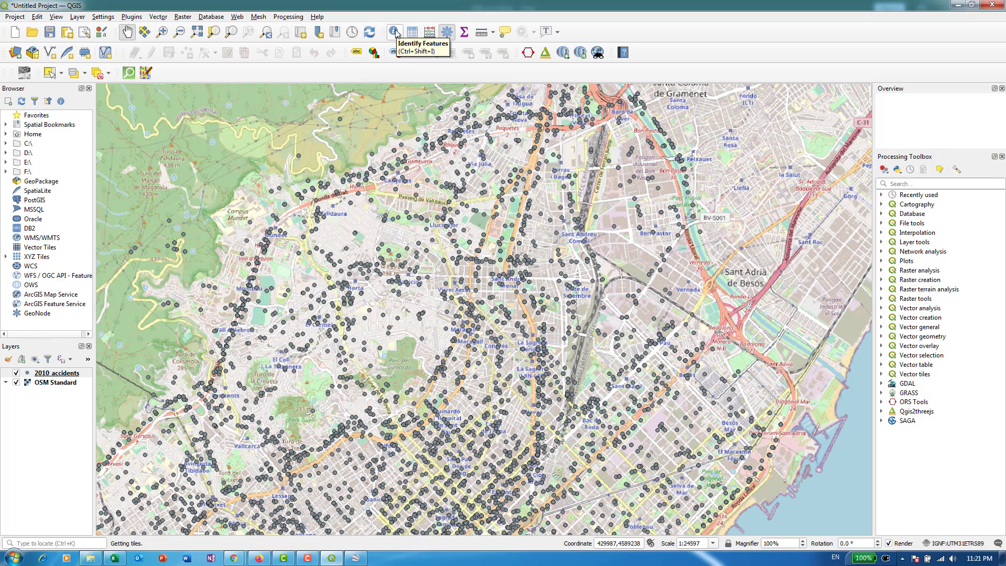
click(395, 33)
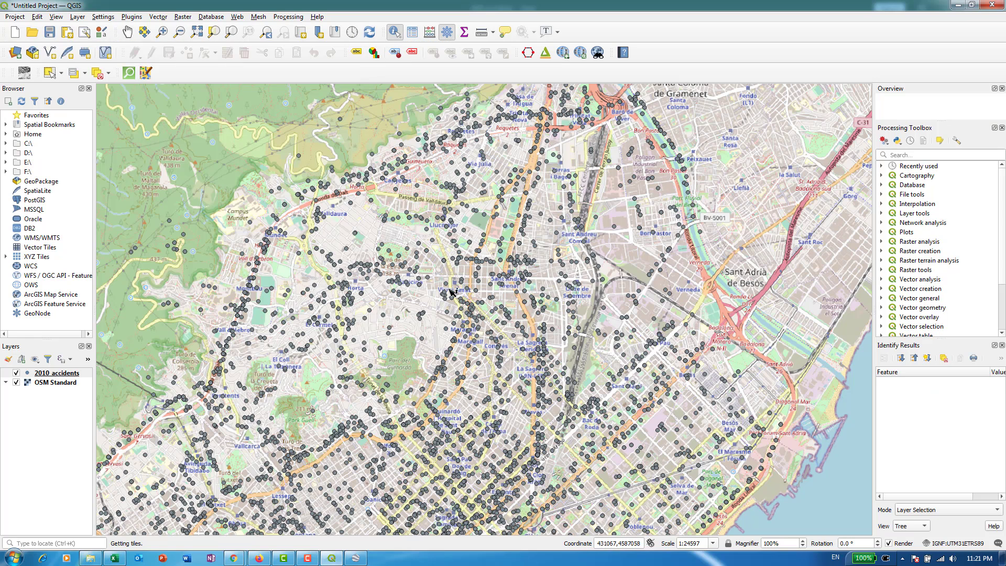
click(386, 317)
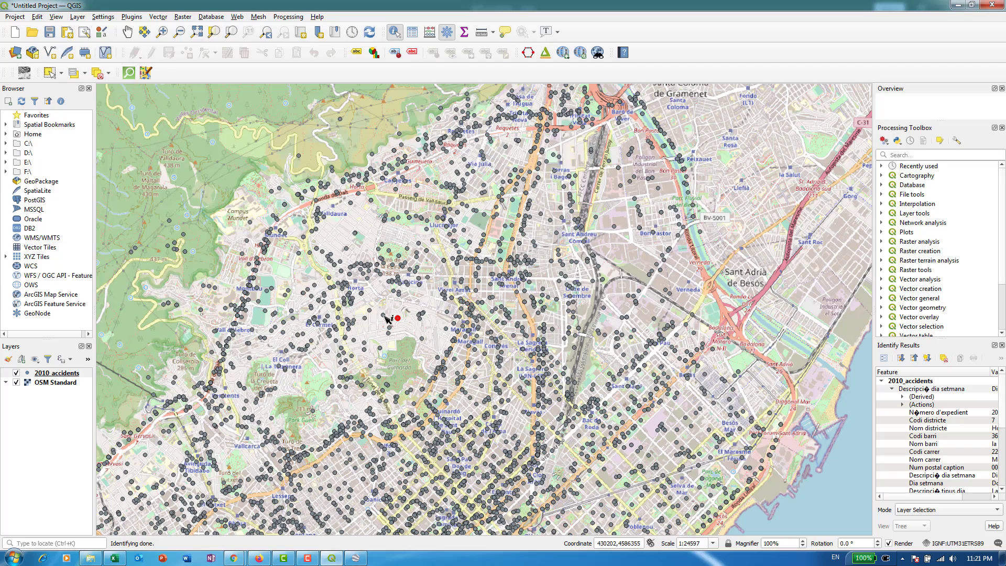
- Widen the identify results and read the accident's attributes, including vehicle type, victim description and UTM coordinates
drag(873, 345, 713, 346)
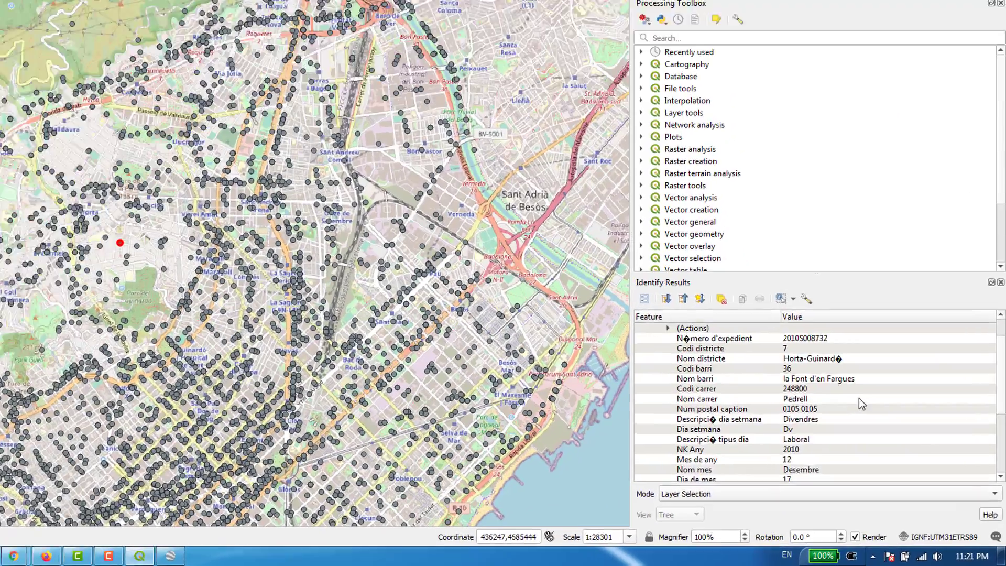
scroll(860, 403, down, 4)
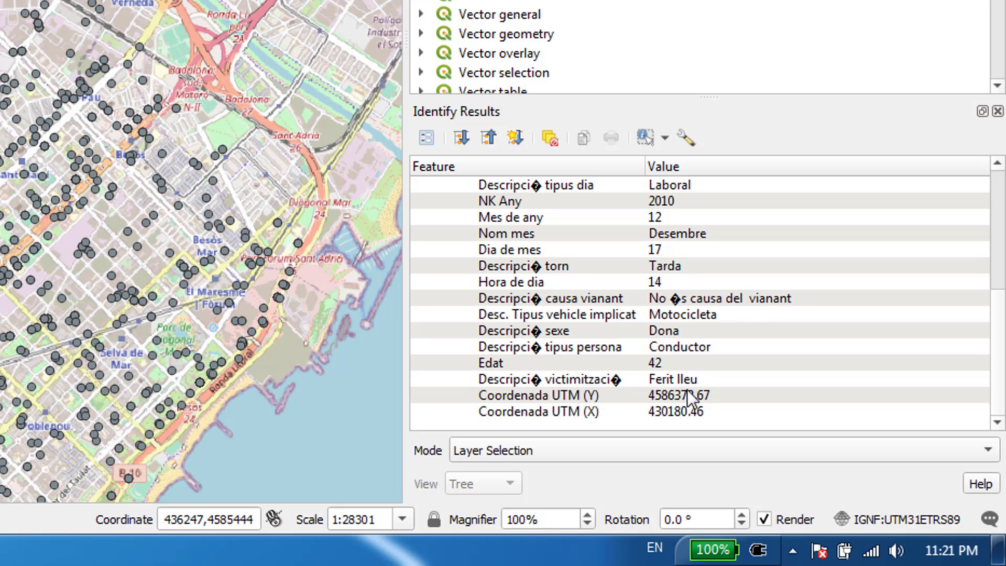
click(691, 385)
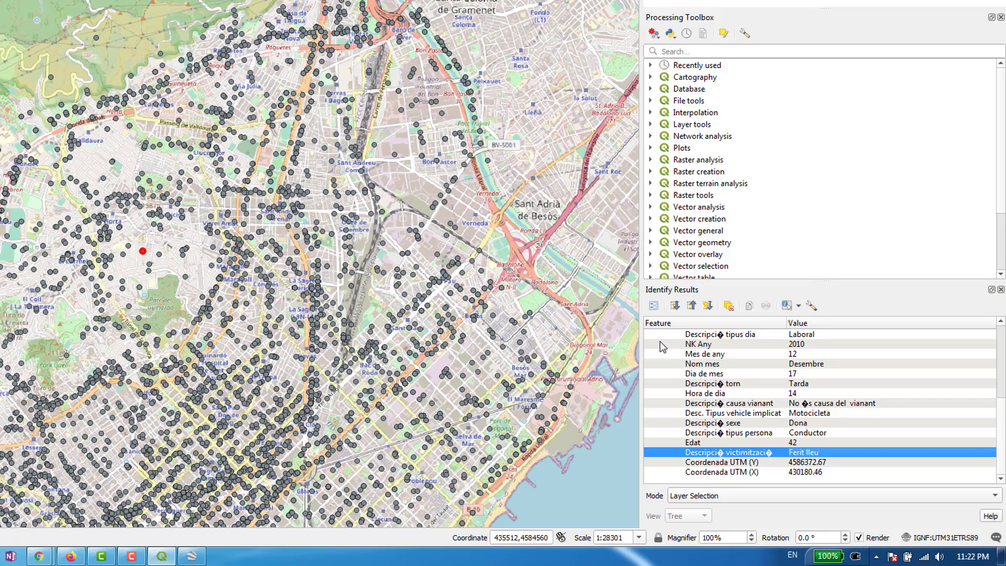
drag(638, 337, 697, 337)
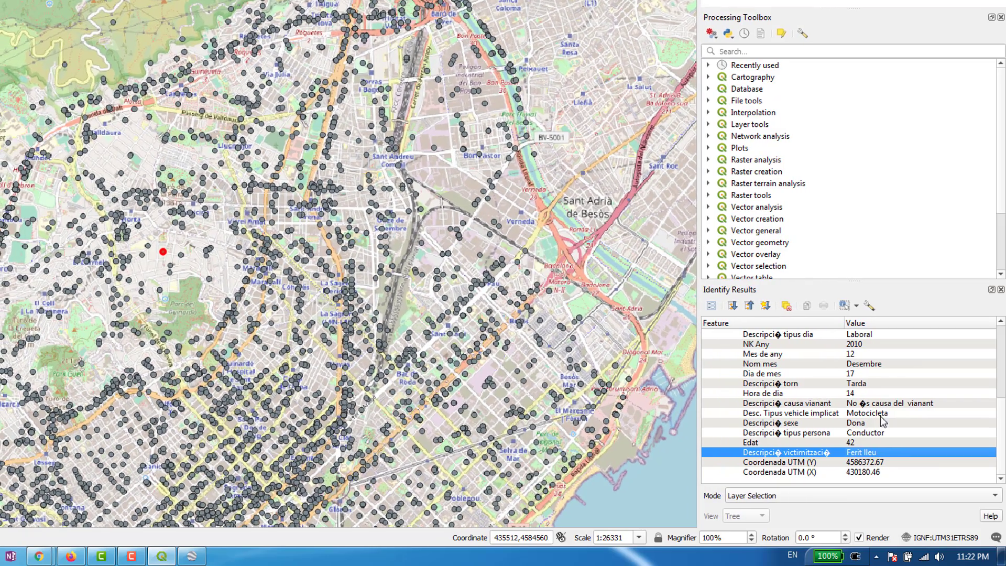
scroll(880, 365, up, 5)
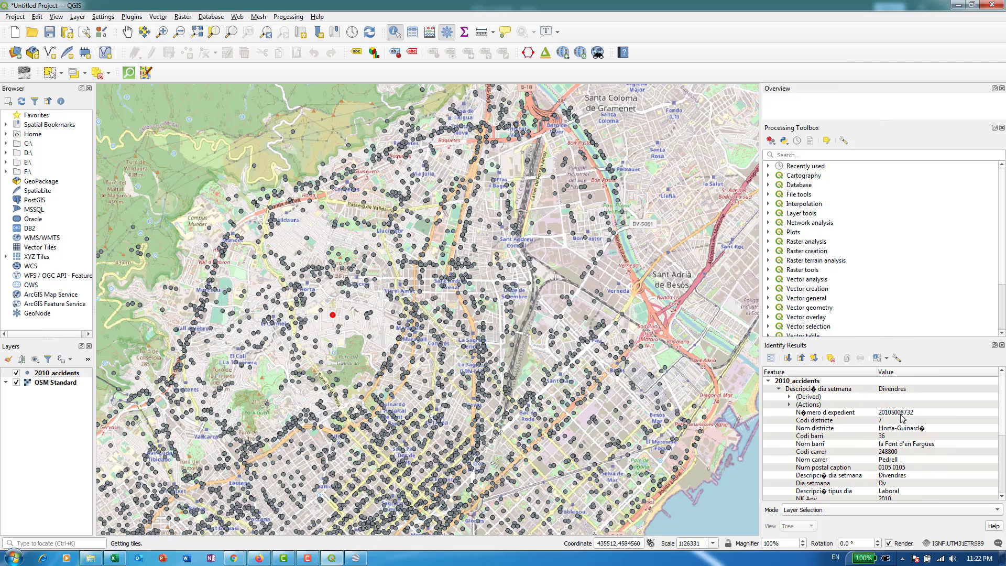
- Review the columns in the attribute table of the 2010_accidents layer, then close the table
click(49, 375)
right_click(50, 375)
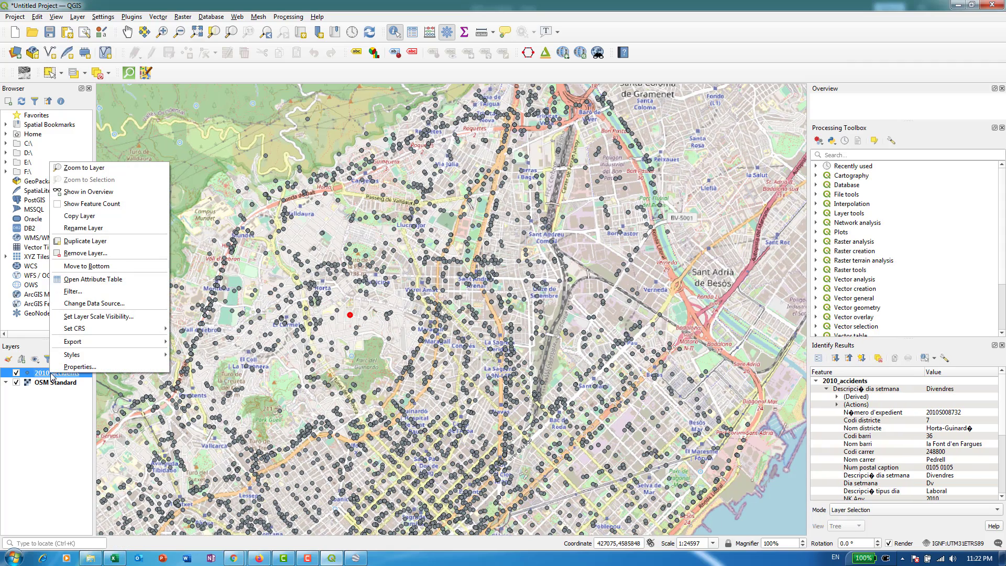
click(97, 276)
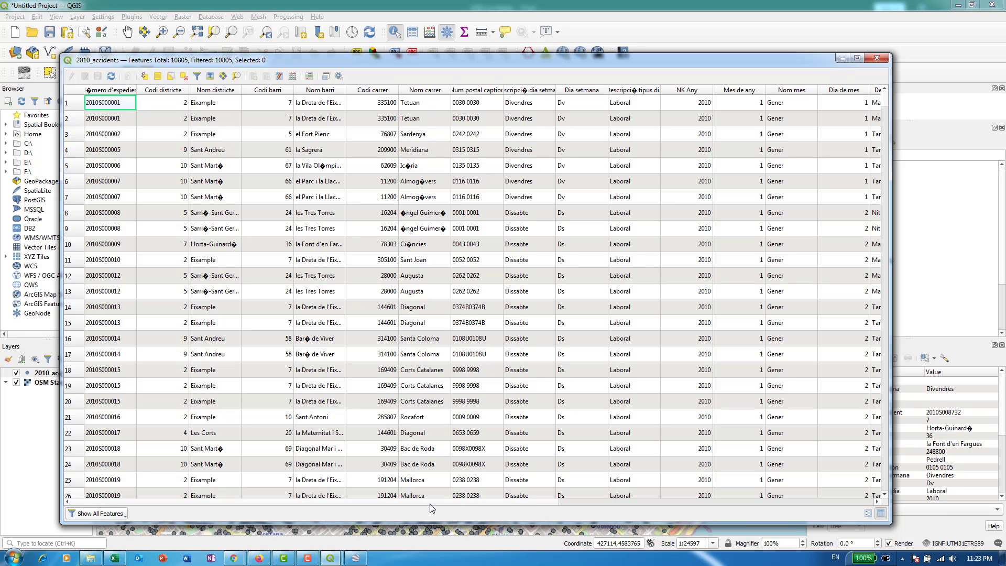
drag(430, 502, 70, 504)
click(877, 58)
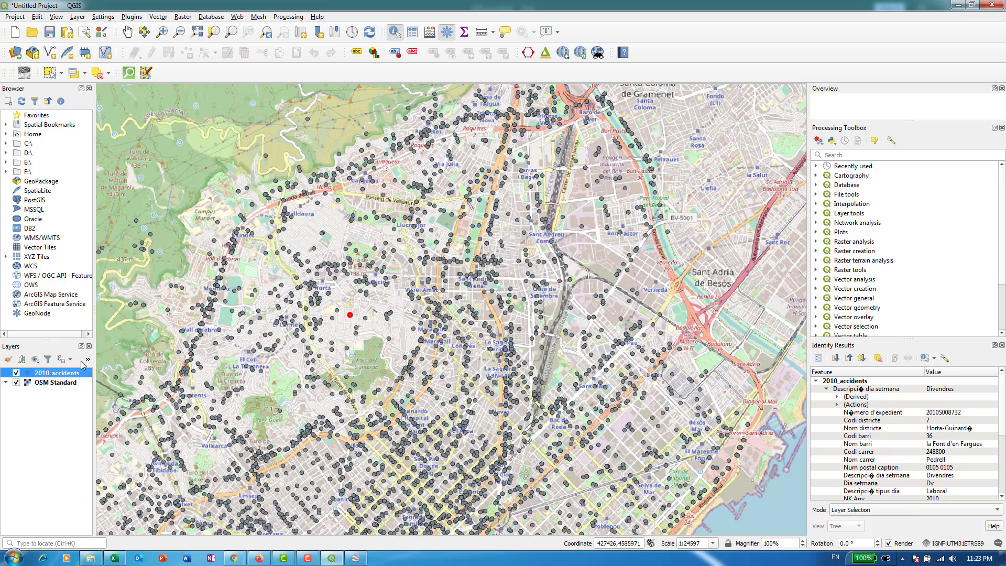
- Export the 2010_accidents layer as an ESRI Shapefile named traffic_accidents_barcelona in ETRS89 UTM Nord fuseau 31 and add it to the map
right_click(51, 377)
mouse_move(135, 343)
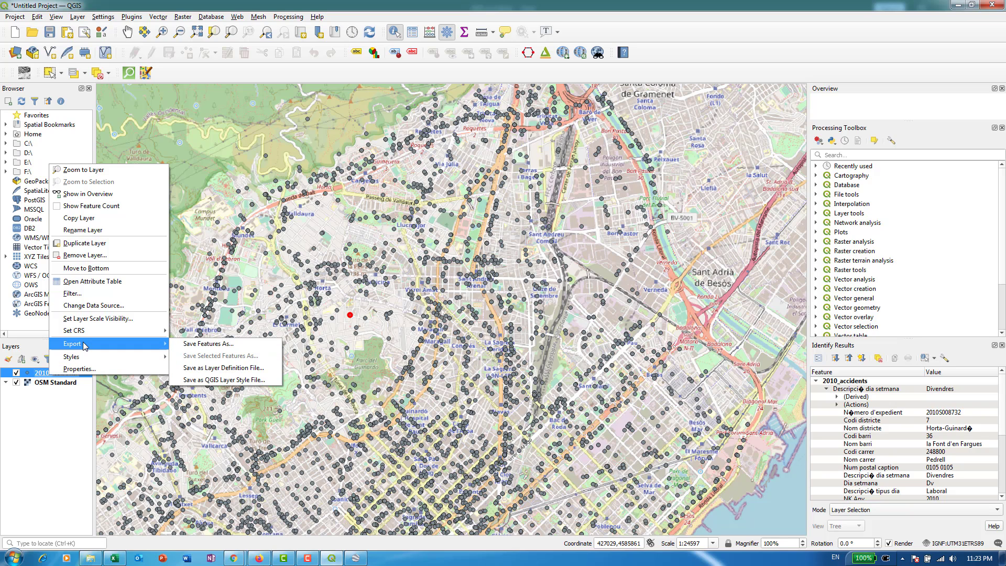
click(207, 345)
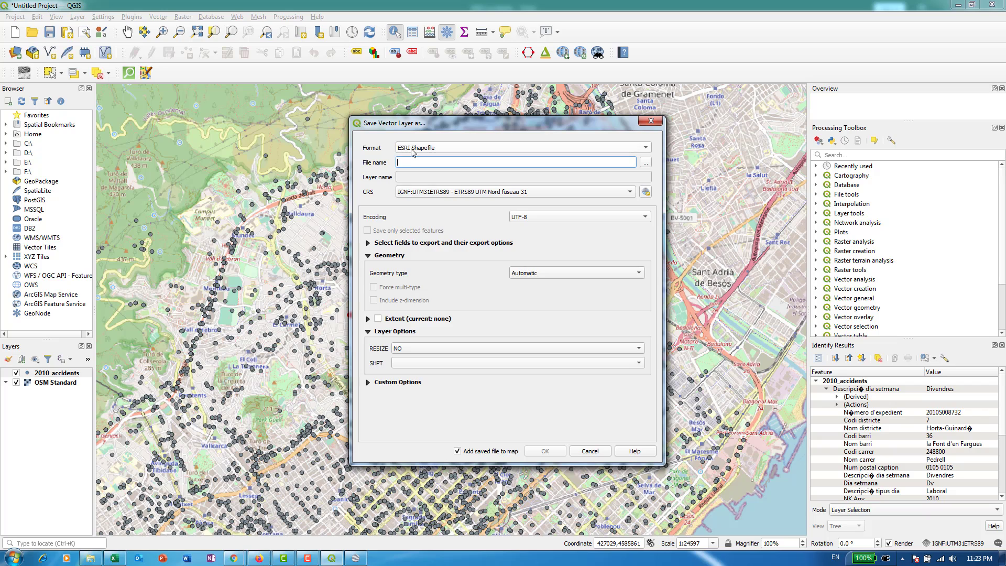
click(413, 150)
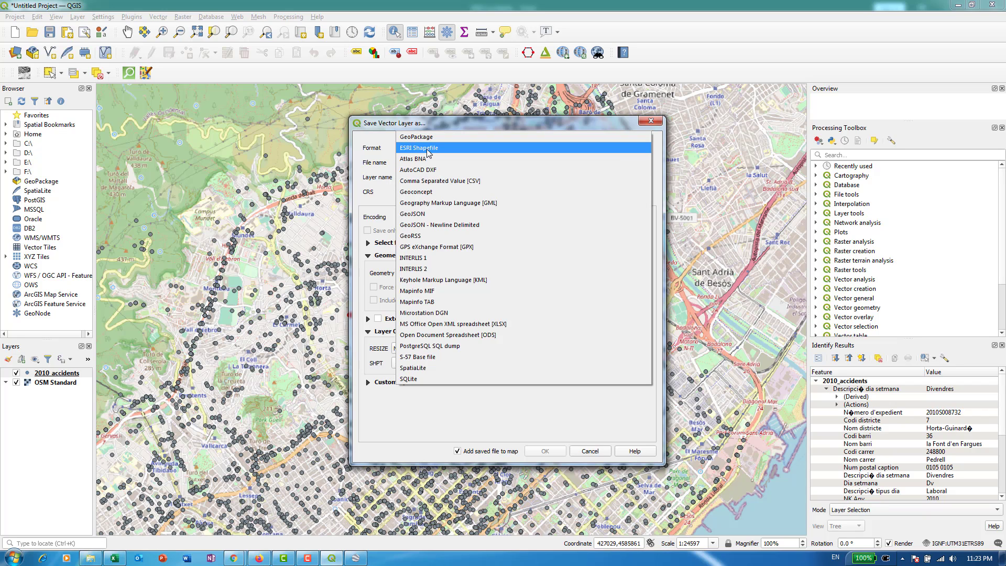
click(428, 148)
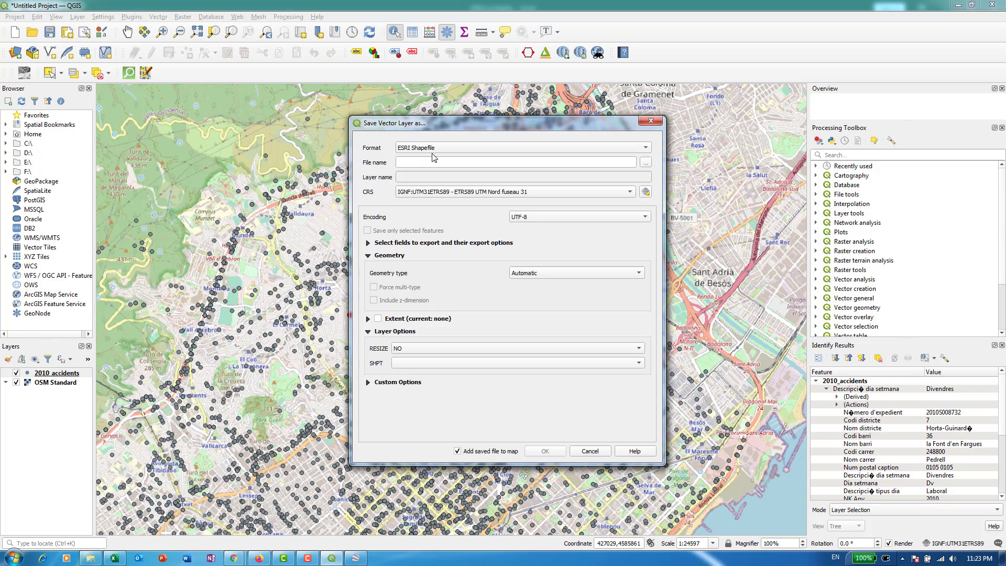
click(644, 164)
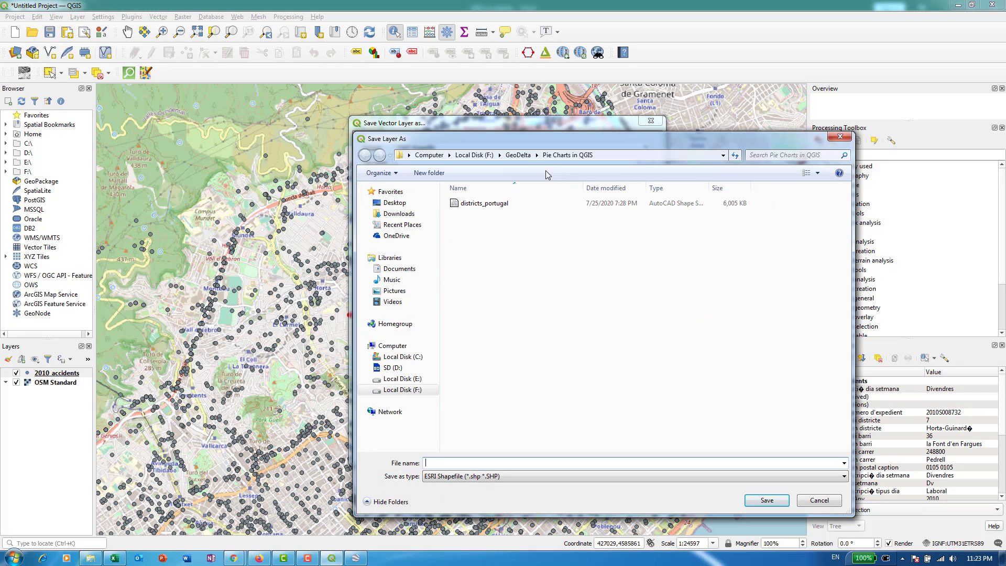
click(765, 500)
- Remove the original 2010_accidents delimited text layer from the project
right_click(32, 382)
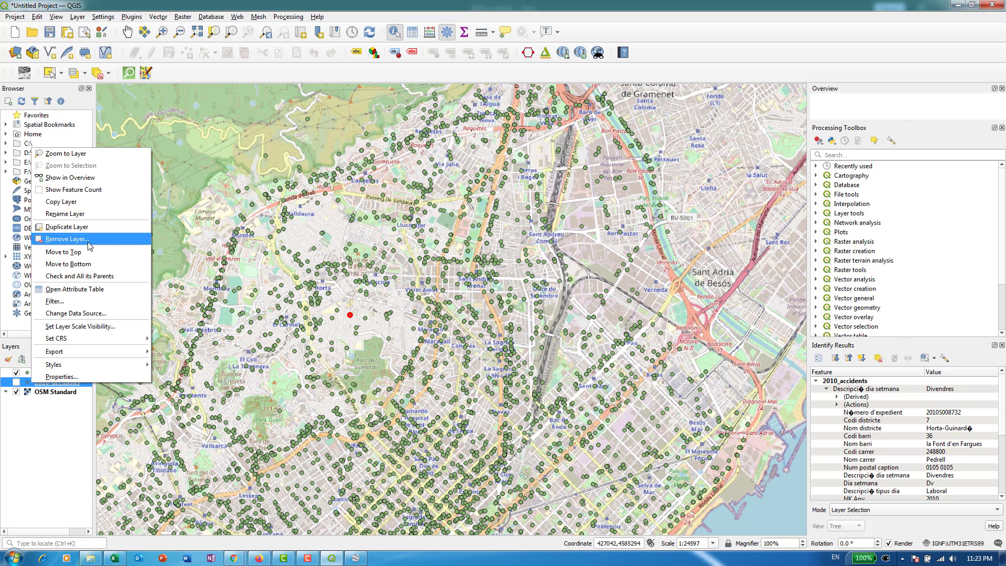
click(89, 239)
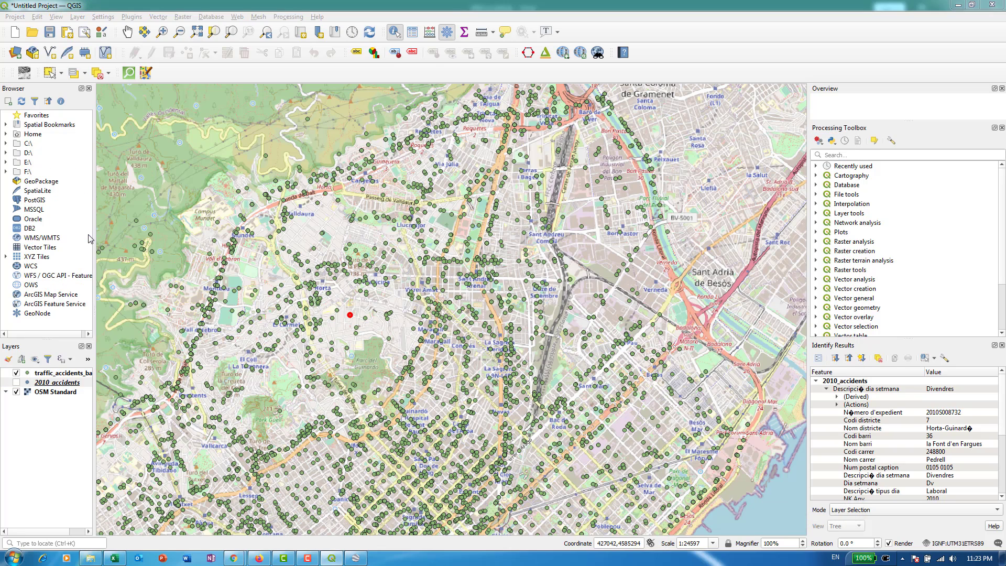
scroll(559, 365, down, 1)
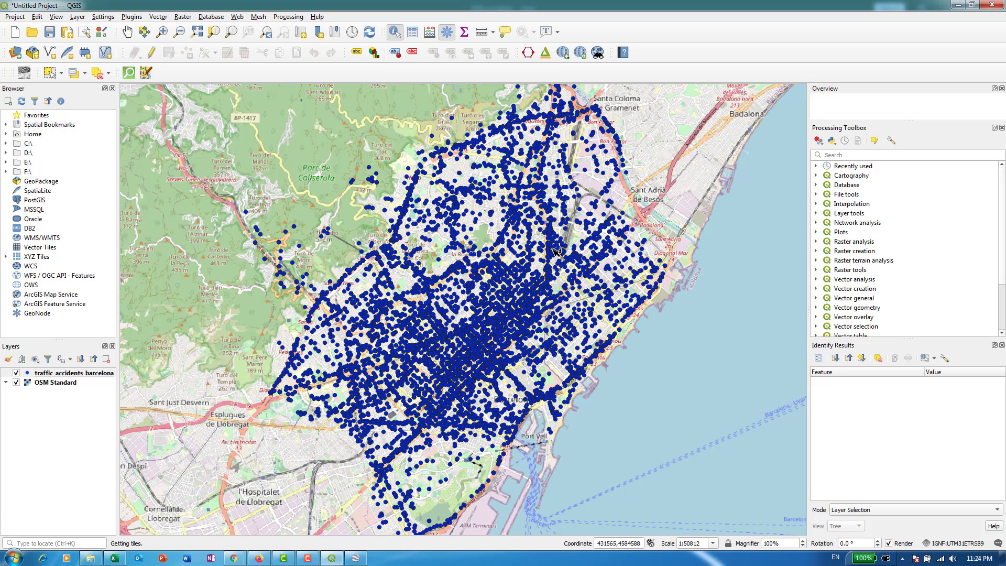
- Apply Heatmap symbology to the traffic_accidents_barcelona layer and inspect the density pattern on the map
click(61, 373)
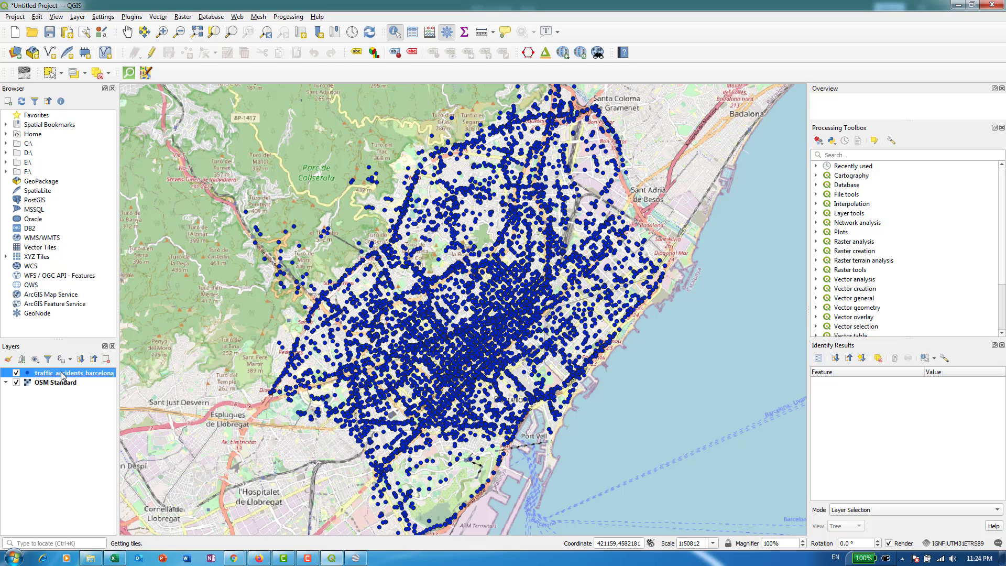
right_click(62, 375)
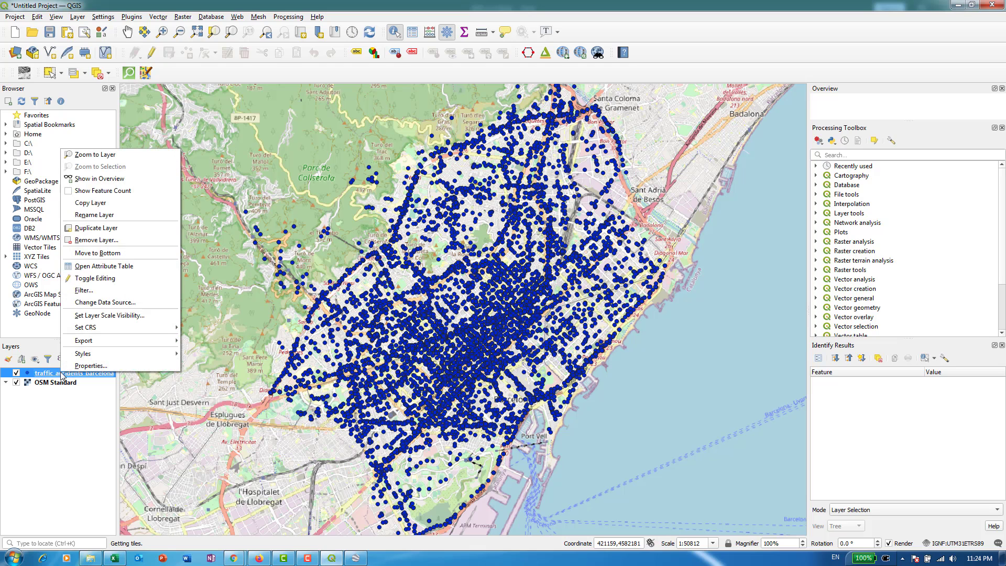
click(105, 371)
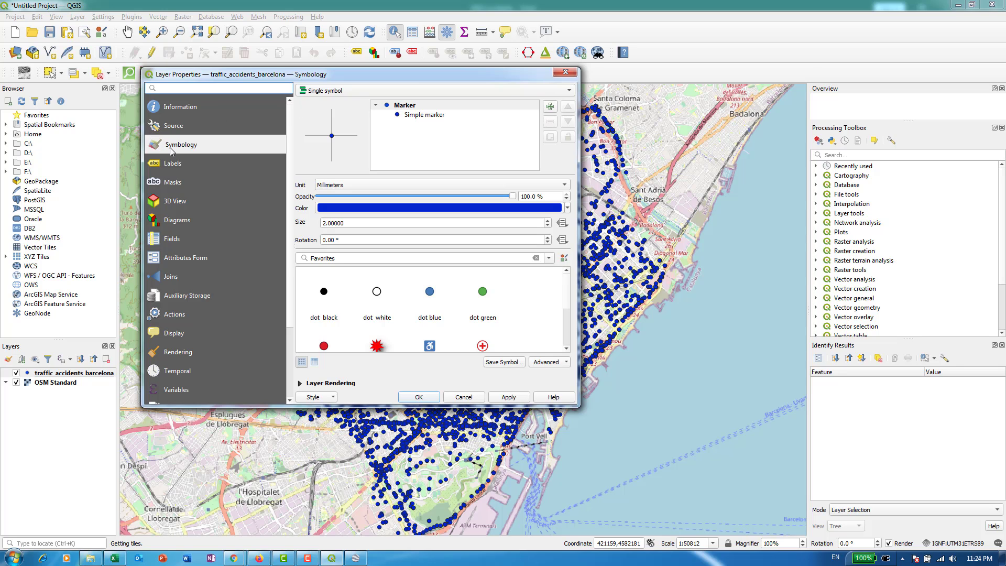
click(325, 92)
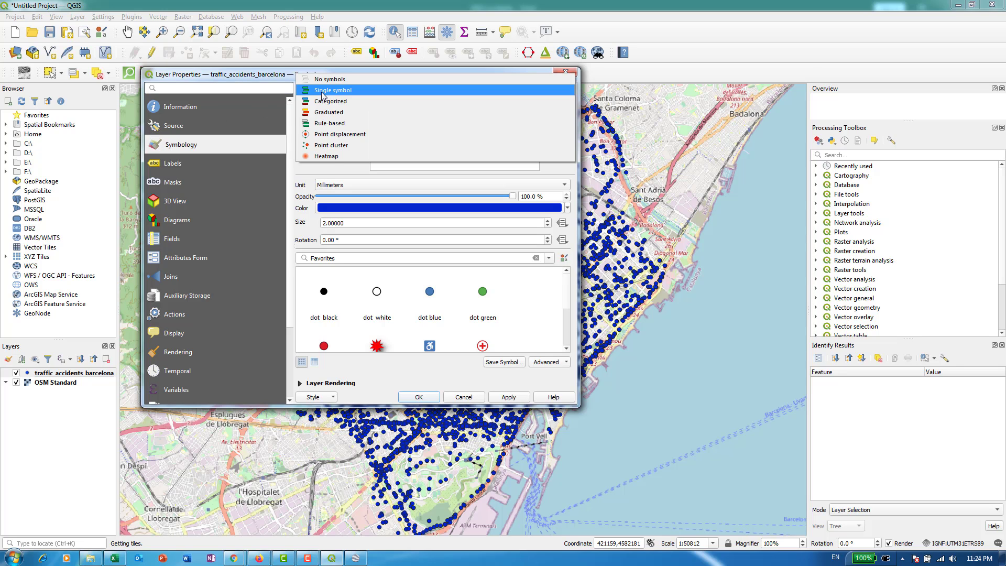
click(325, 156)
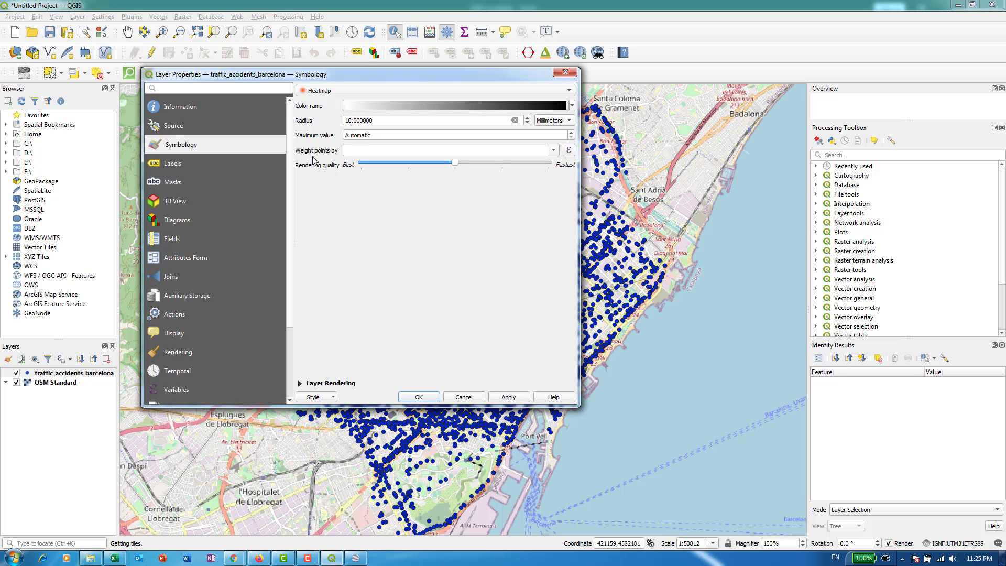
click(511, 397)
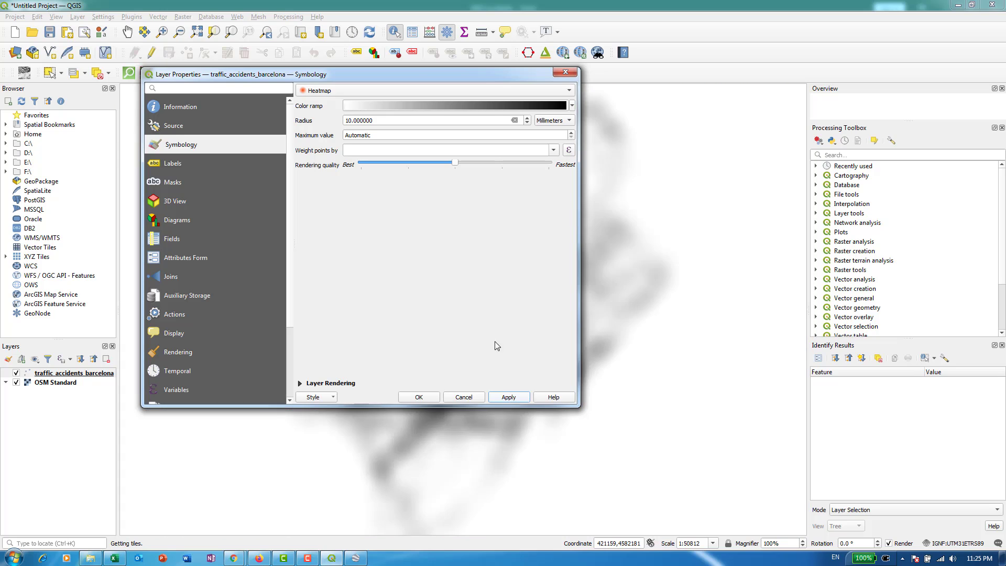
drag(480, 67, 254, 99)
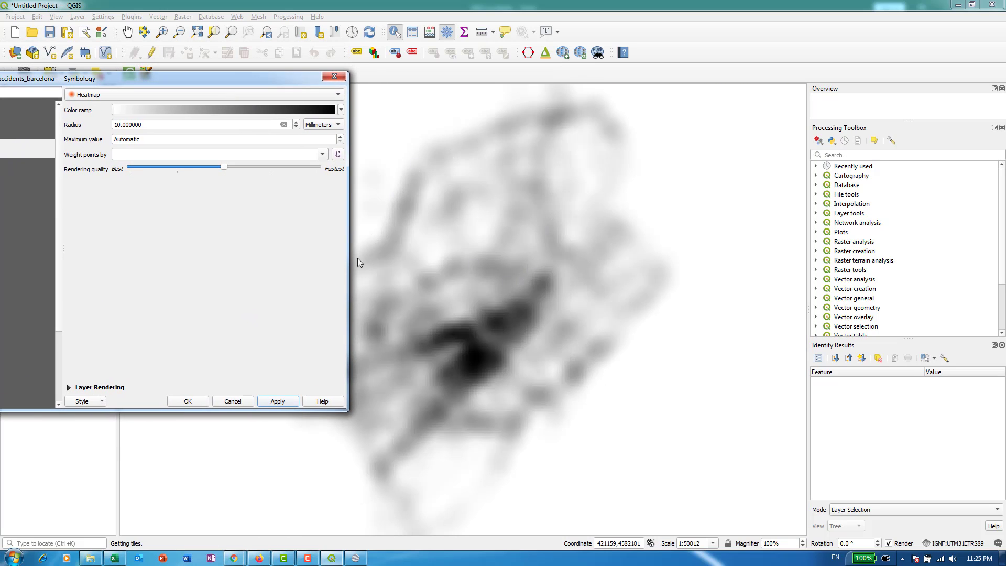
drag(247, 78, 420, 132)
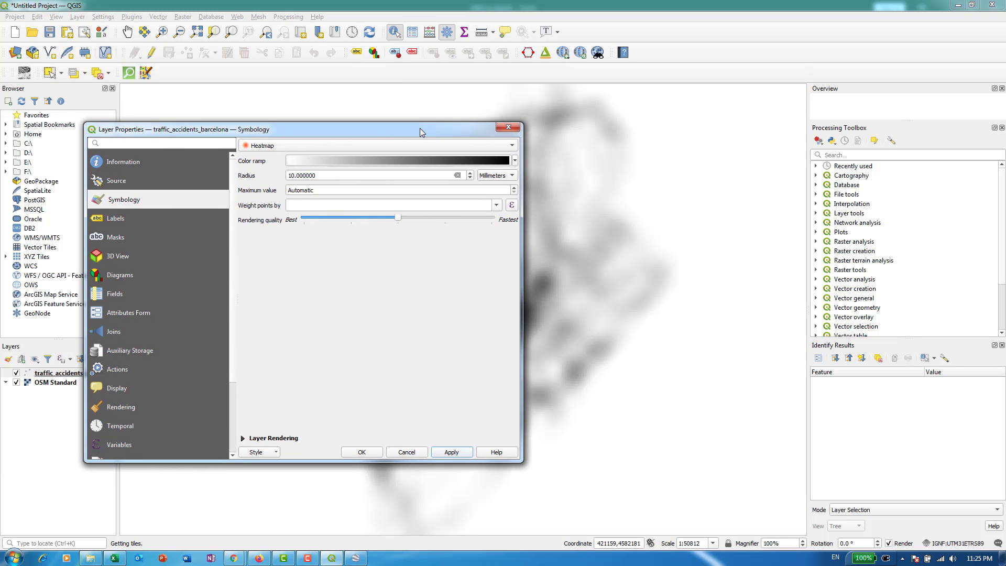
- Give the heatmap the Reds color ramp and a radius of 350 map units, and apply the changes
click(514, 160)
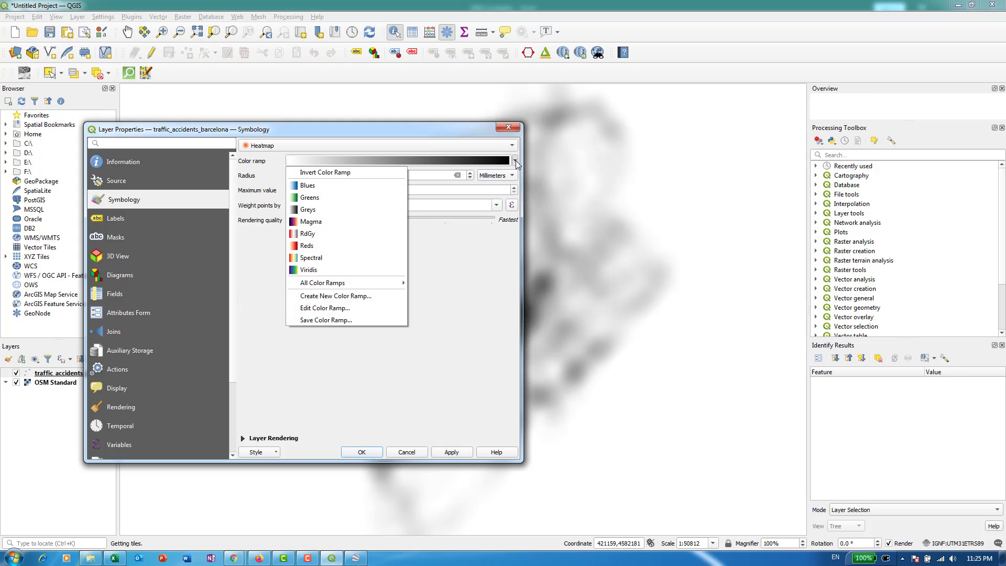
click(336, 244)
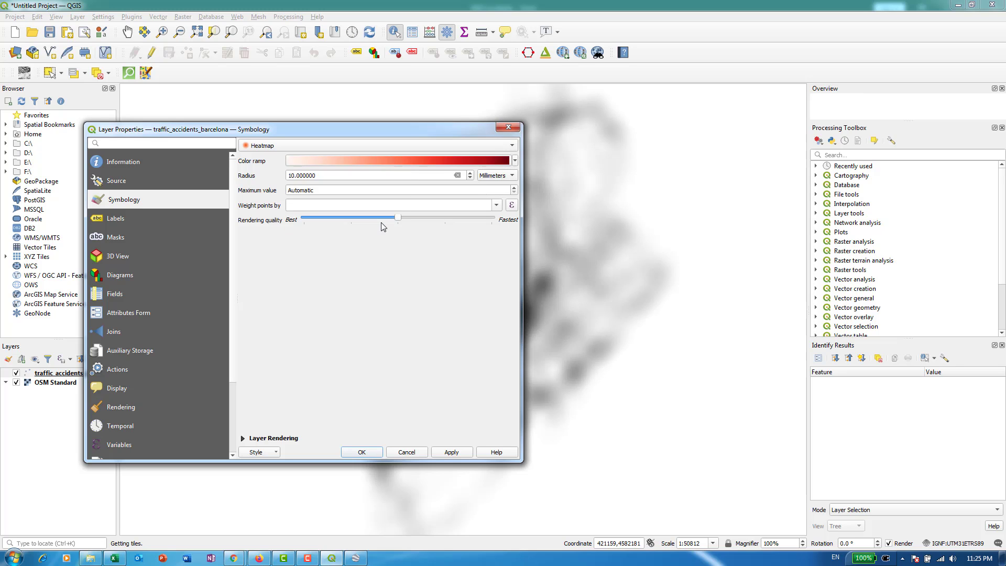
drag(400, 131, 285, 158)
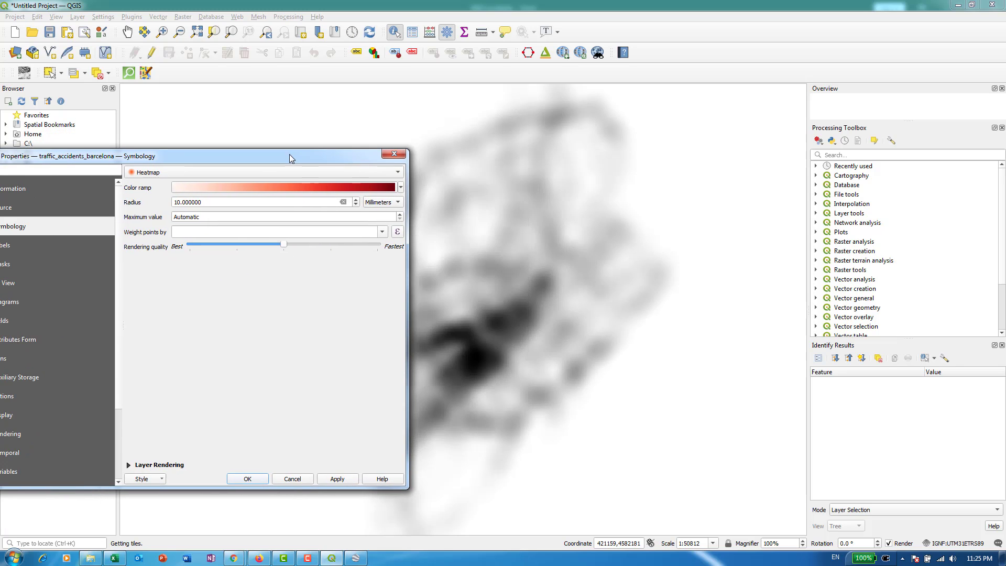
click(371, 204)
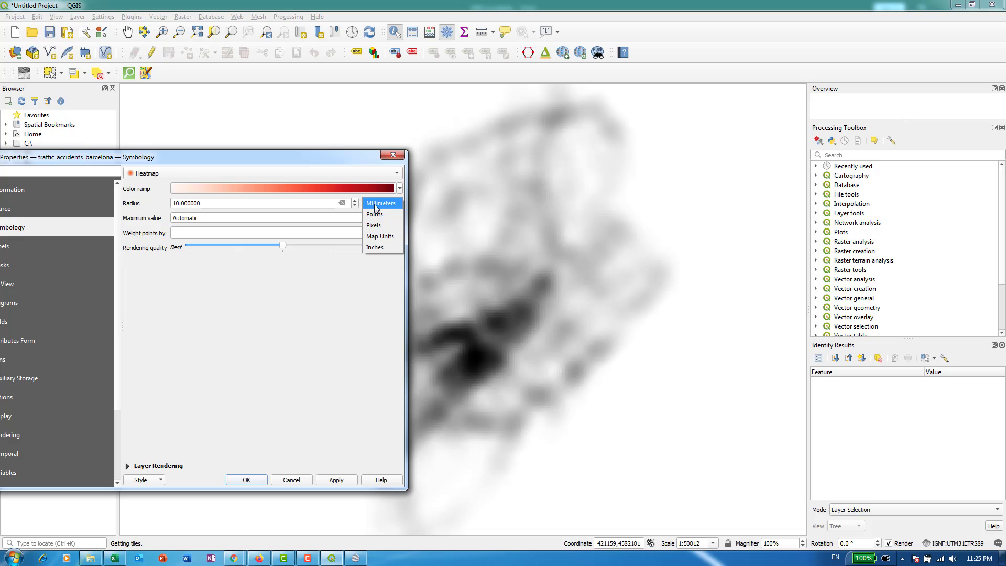
click(387, 237)
drag(248, 202, 156, 205)
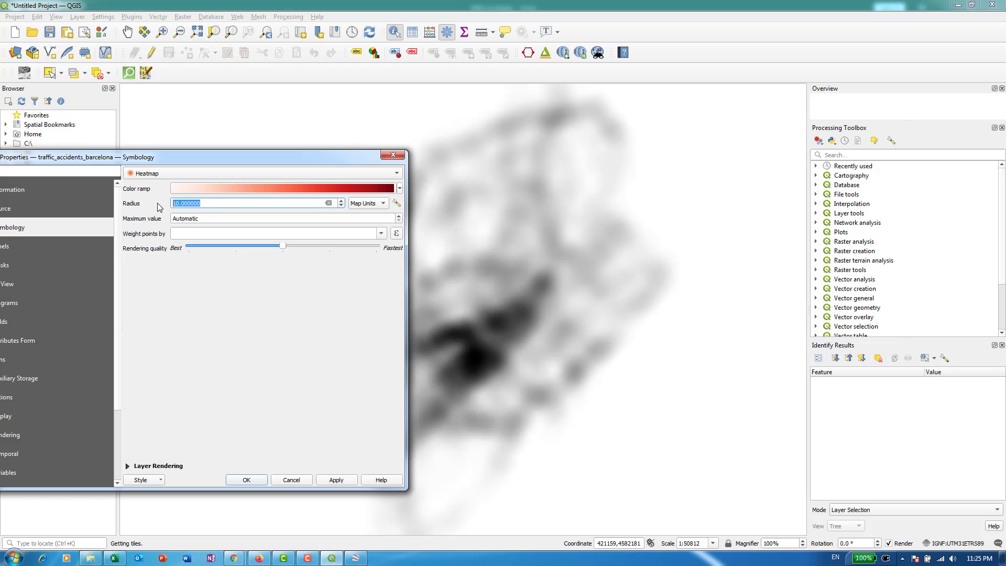
text(350)
click(333, 481)
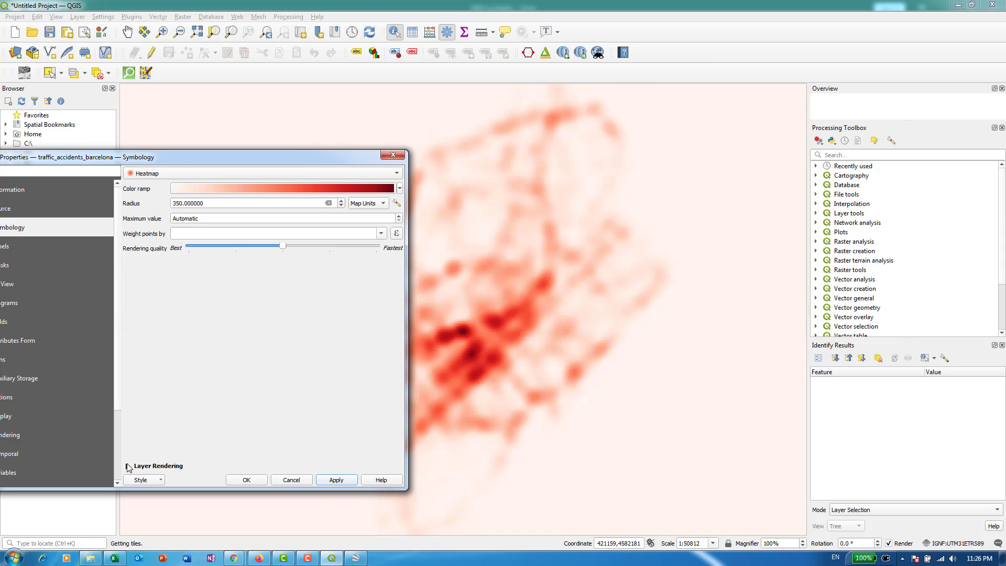
- Lower the heatmap layer's opacity to 71.5 % so the OSM basemap shows through, and apply it
click(127, 465)
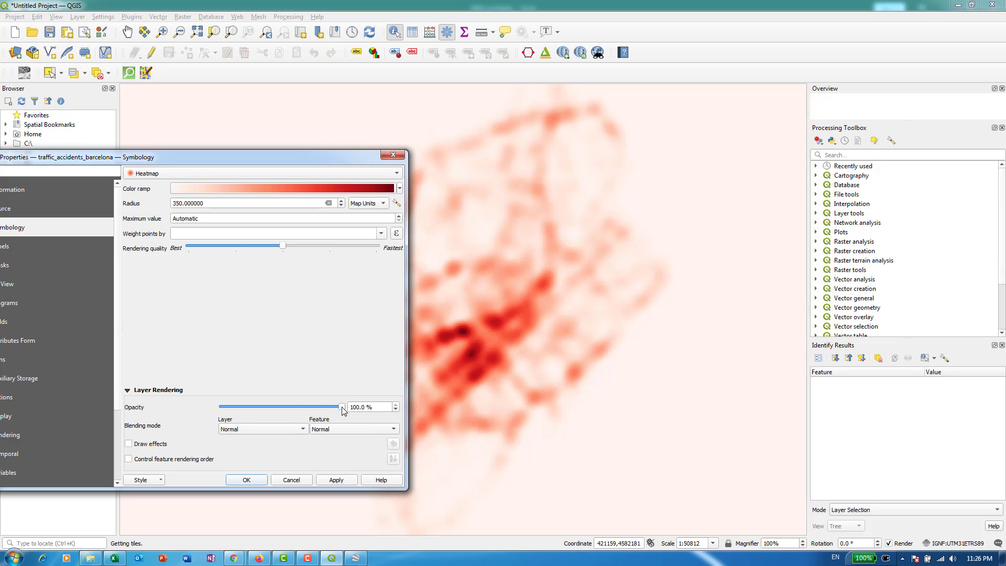
drag(341, 407, 308, 407)
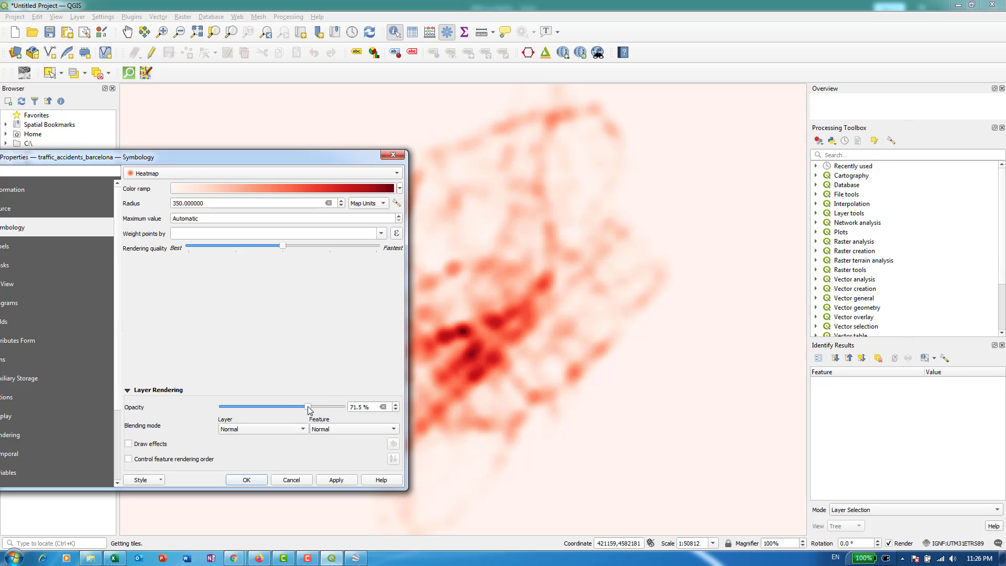
click(338, 481)
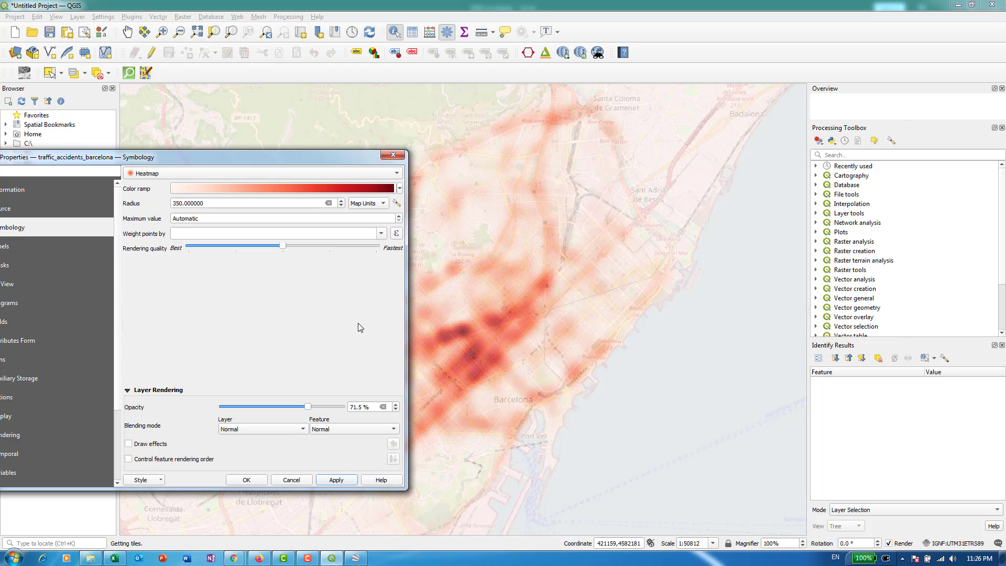
- Try a heatmap radius of 50 map units and apply it to the map
click(201, 203)
drag(200, 203, 166, 205)
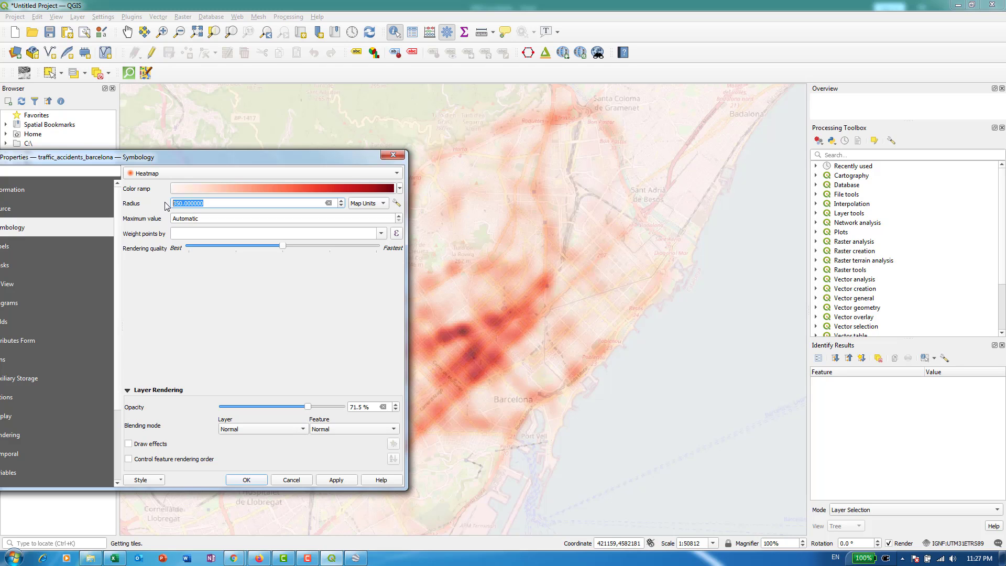
text(50)
click(336, 480)
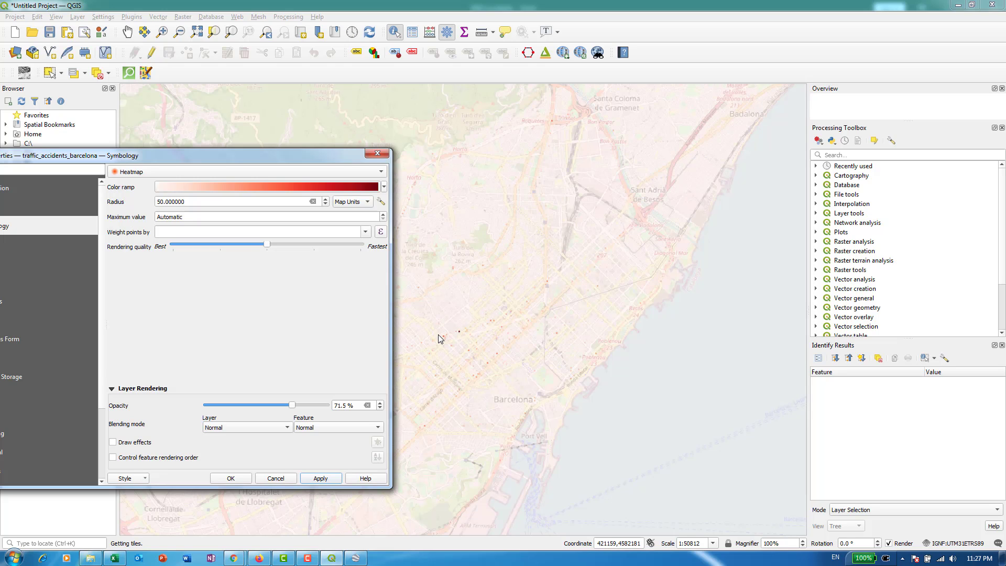
- Set the heatmap radius back to 350 map units, apply it and accept the layer properties
drag(186, 202, 142, 207)
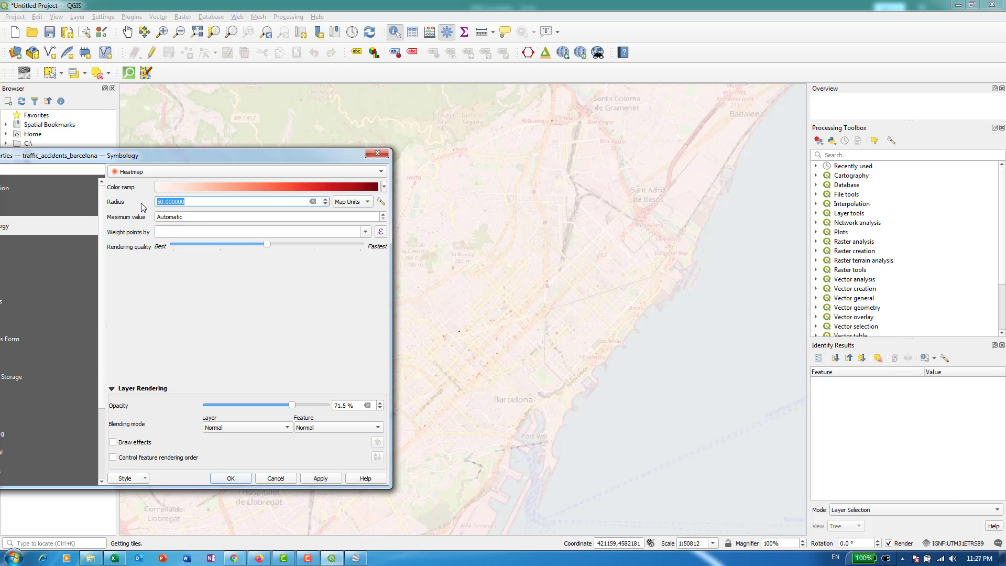
text(350)
click(320, 478)
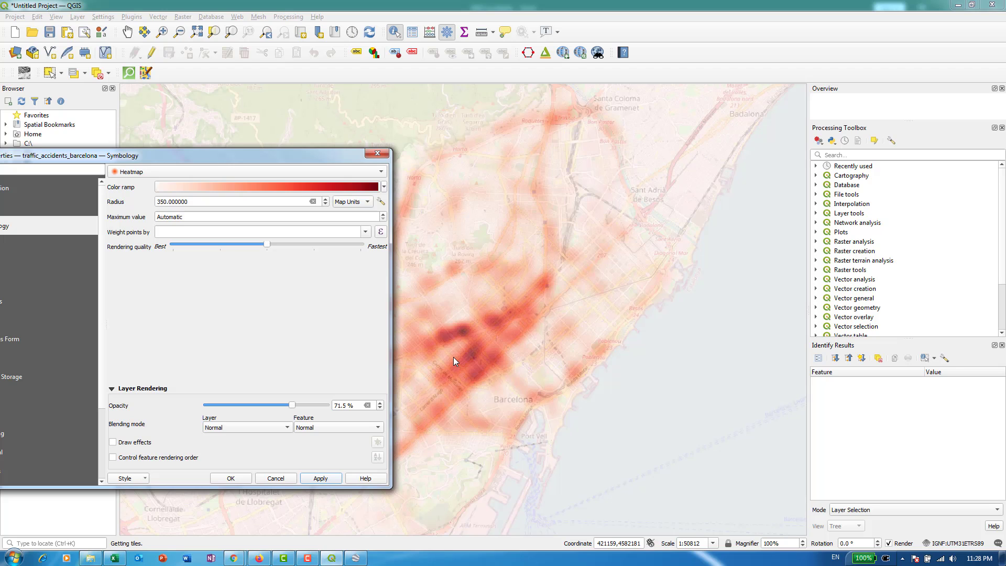
click(220, 478)
- Examine the accident hotspots over the Barcelona streets, both up close and across the whole city
scroll(475, 314, up, 1)
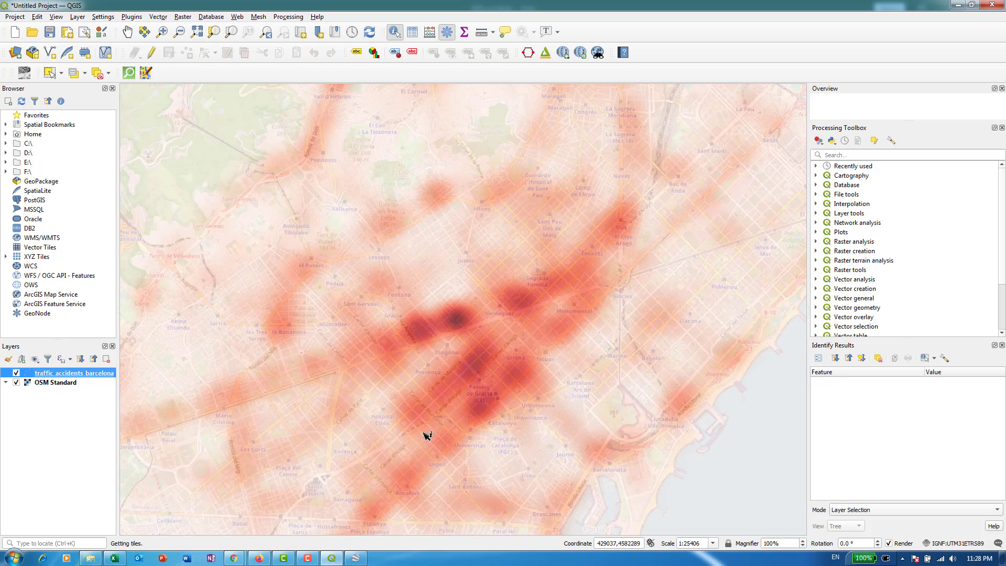
scroll(506, 363, down, 1)
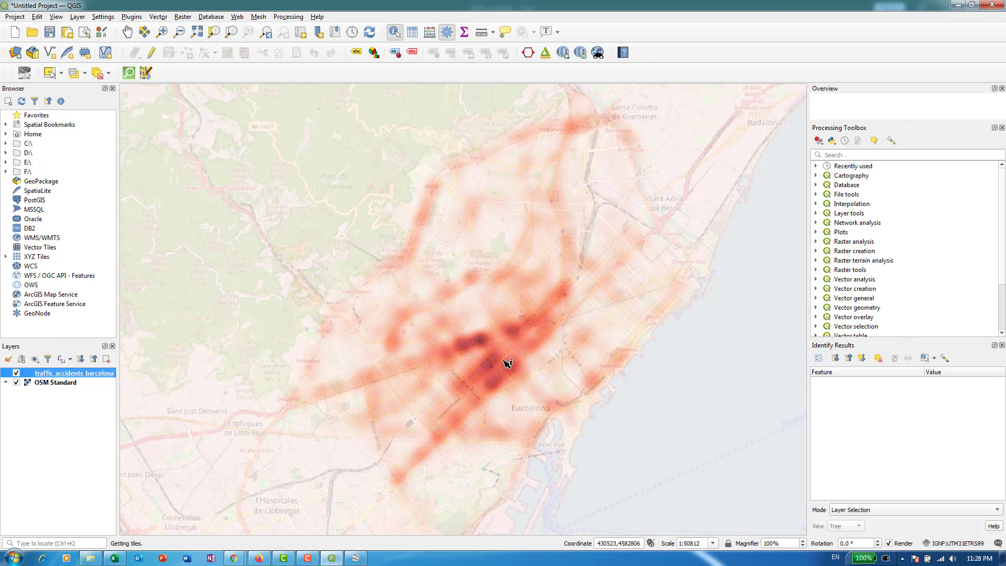
drag(507, 364, 456, 426)
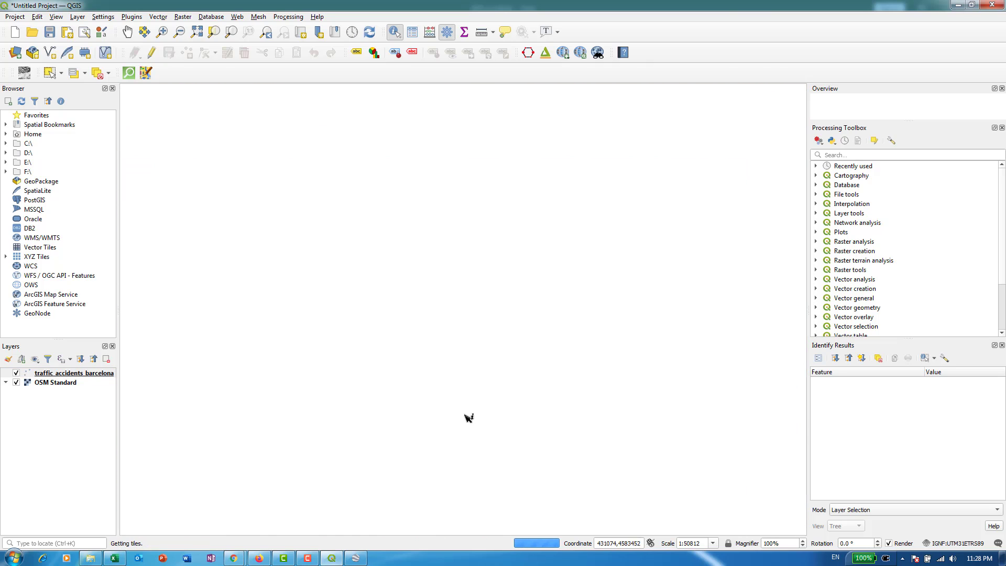
scroll(469, 416, down, 1)
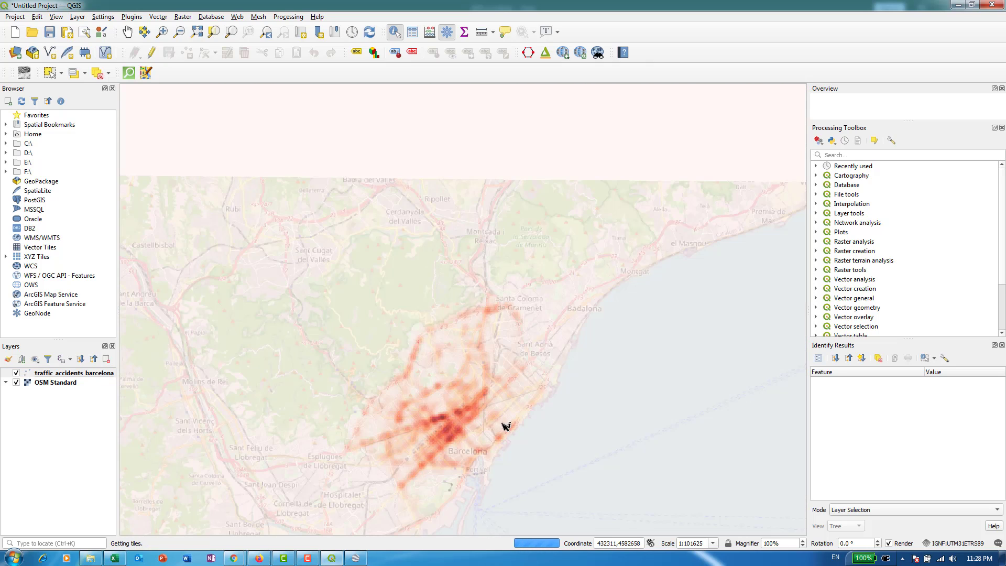
scroll(492, 445, up, 2)
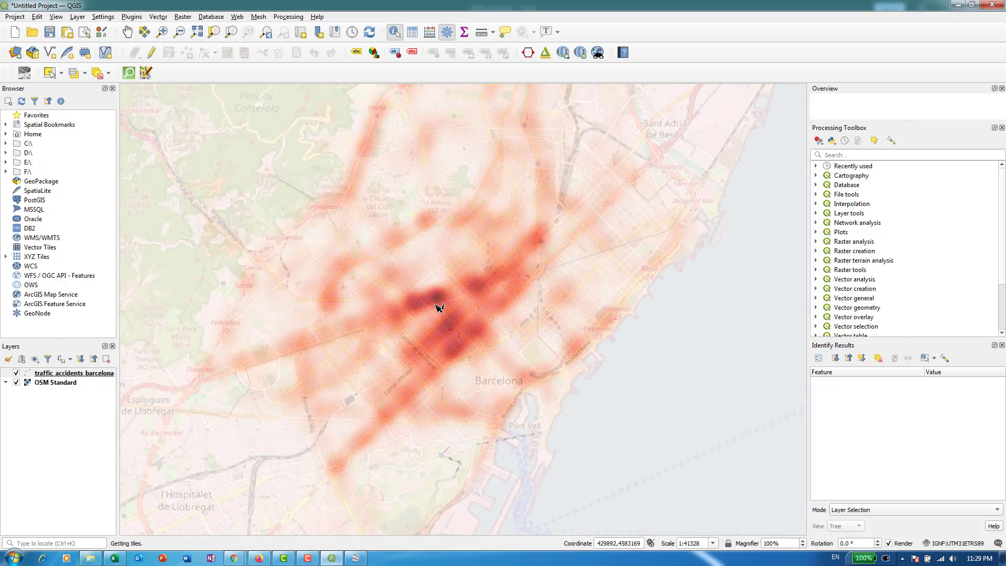
scroll(440, 307, up, 2)
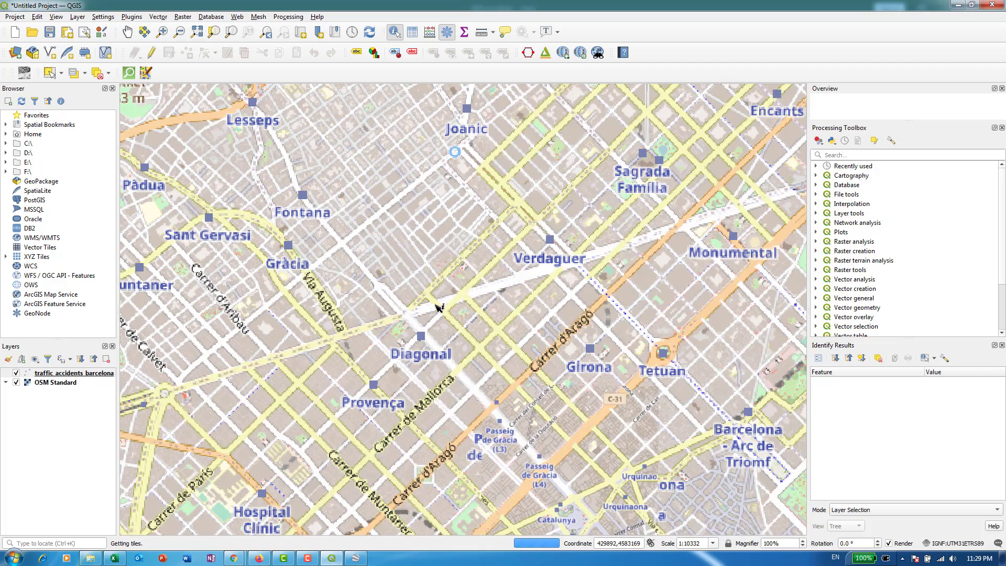
scroll(435, 308, down, 1)
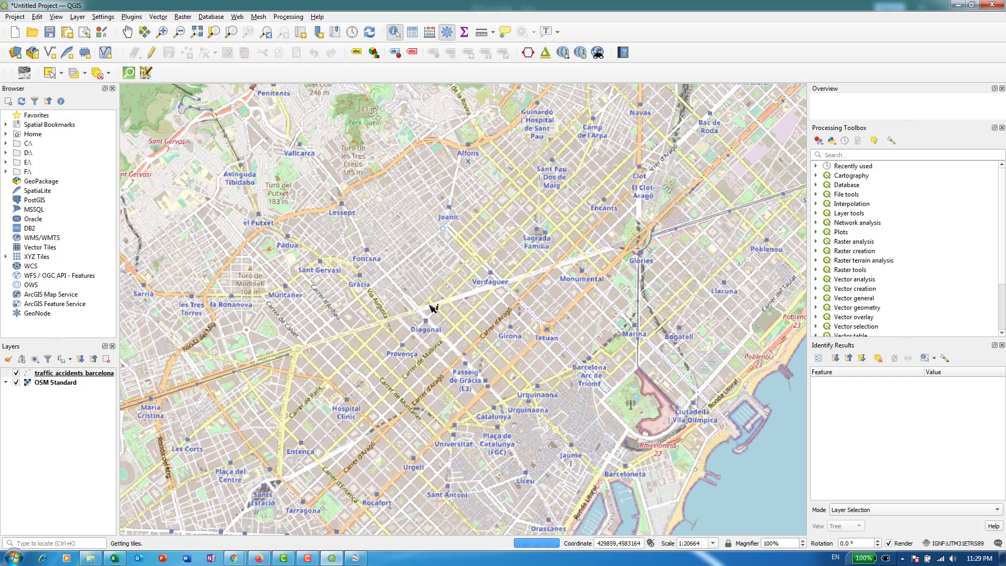
scroll(432, 308, up, 2)
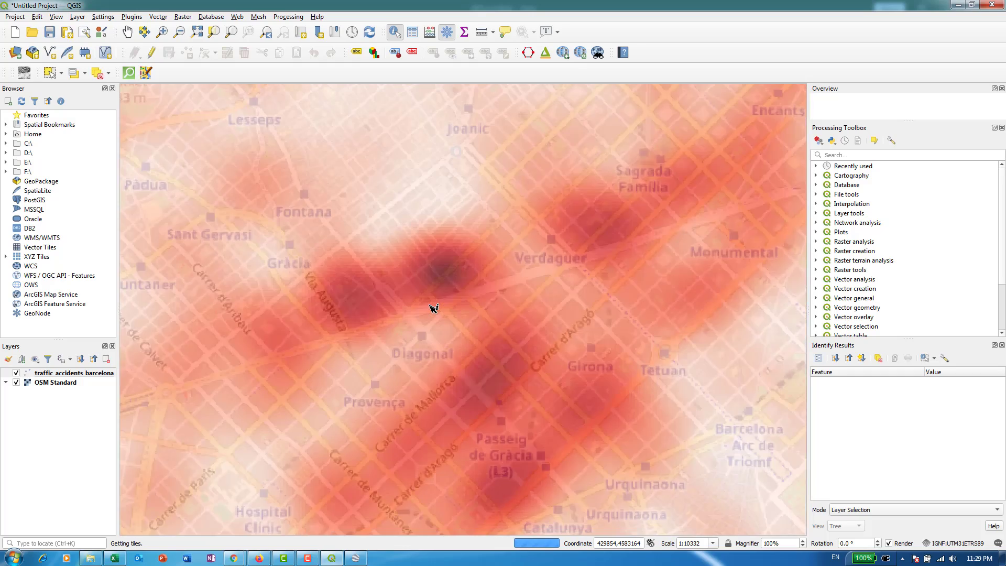
scroll(432, 308, up, 1)
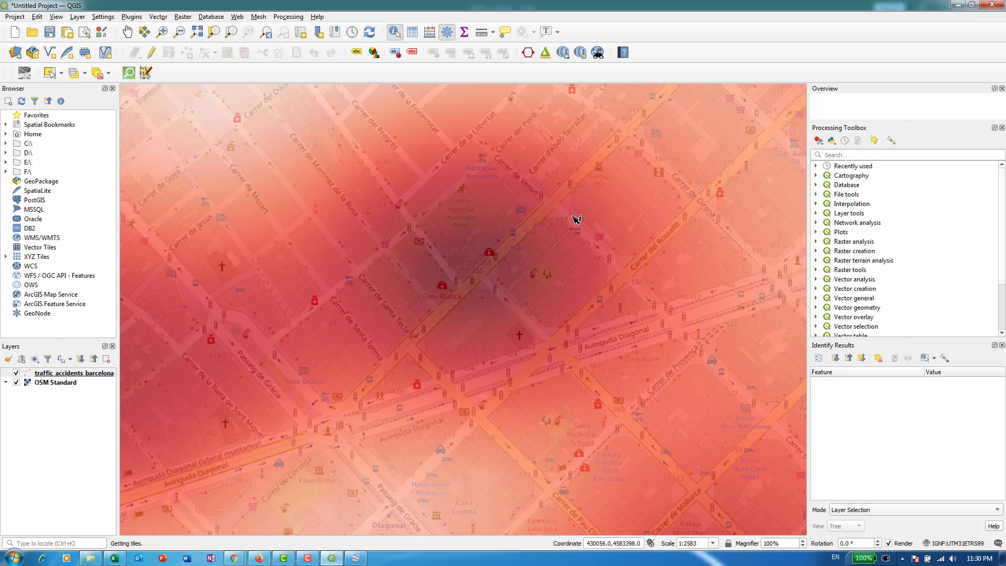
scroll(565, 217, down, 2)
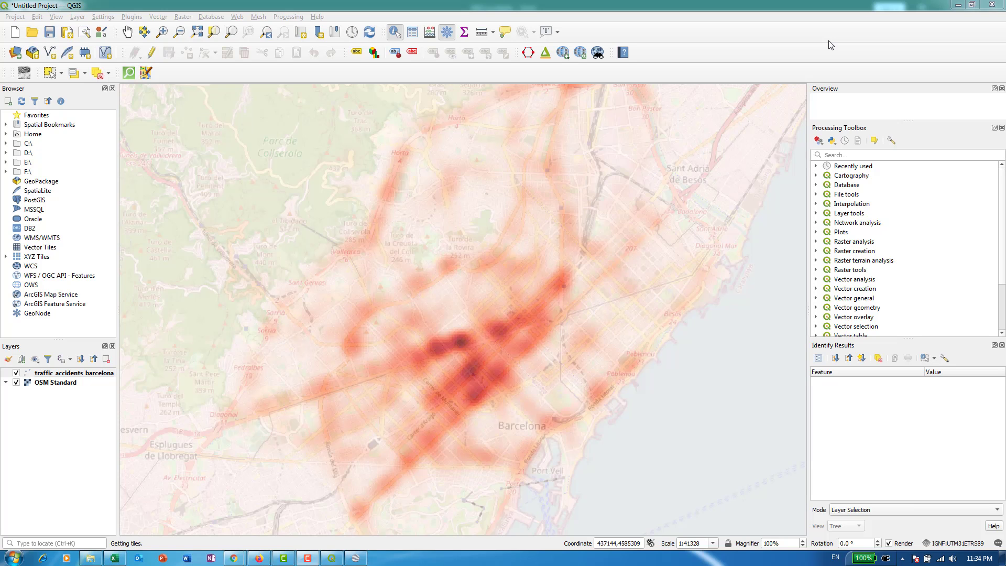
- Open the attribute table of traffic_accidents_barcelona and set up a new whole number field named weight in the Field Calculator
right_click(77, 373)
click(142, 269)
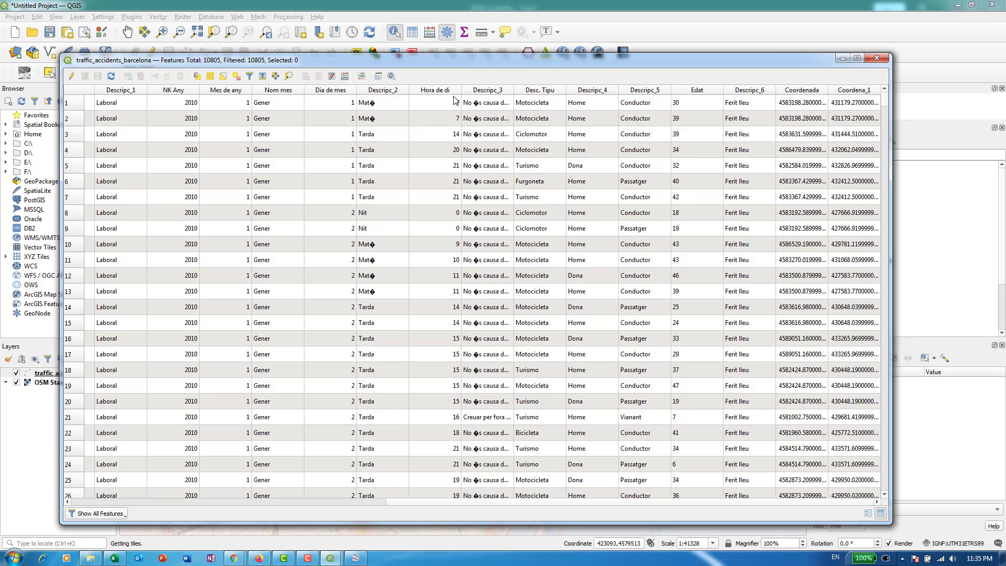
click(345, 76)
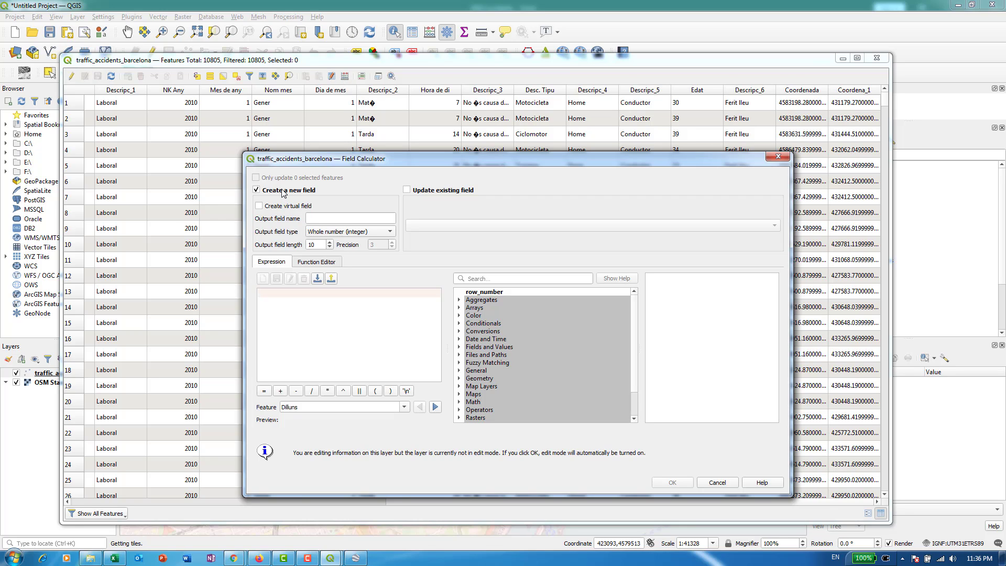
click(326, 219)
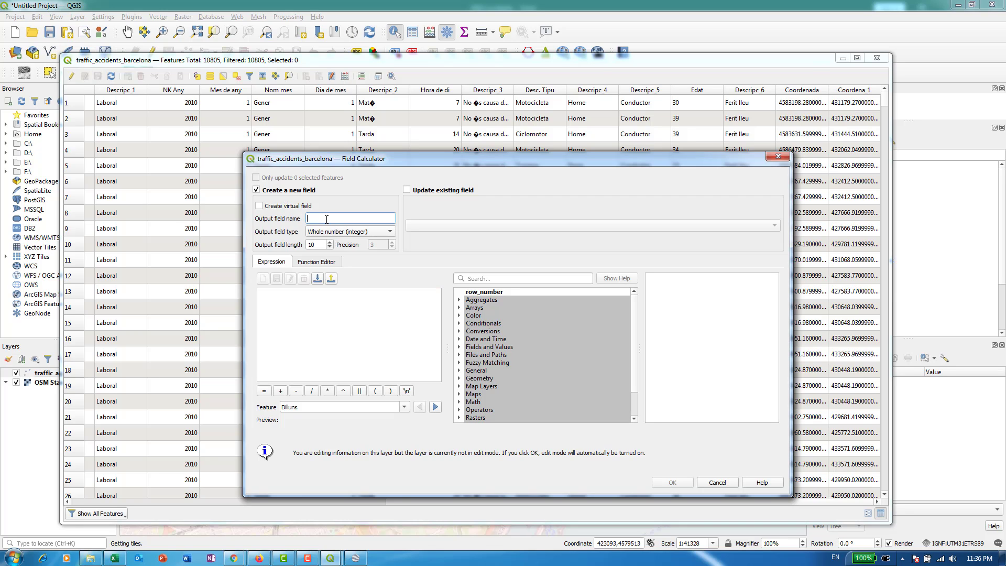
text(weight)
click(326, 315)
drag(561, 160, 416, 152)
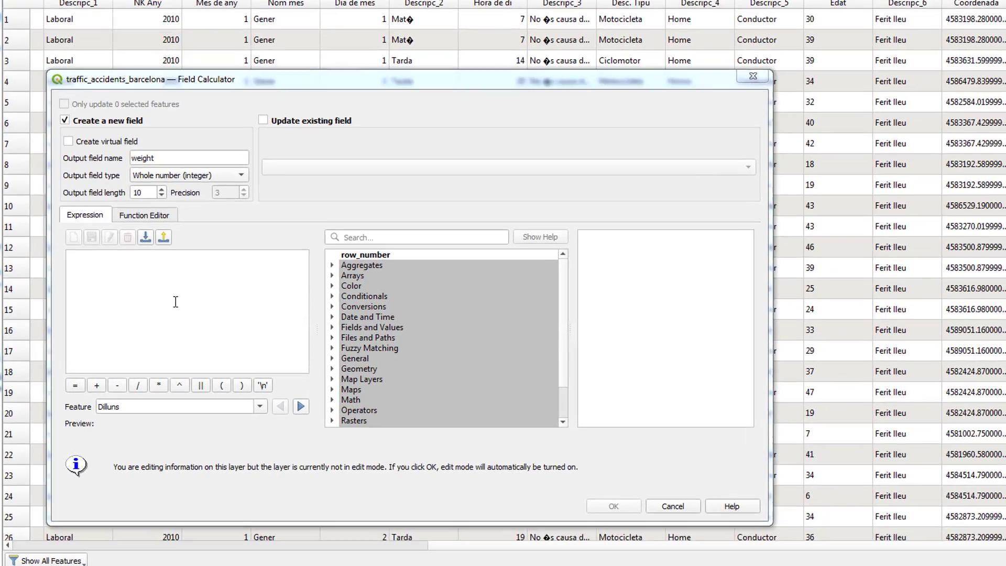
- Start a CASE expression for the weight field with the condition WHEN "Descripc_6" = 'Ferit lleu' THEN 1
click(196, 317)
text(CASE)
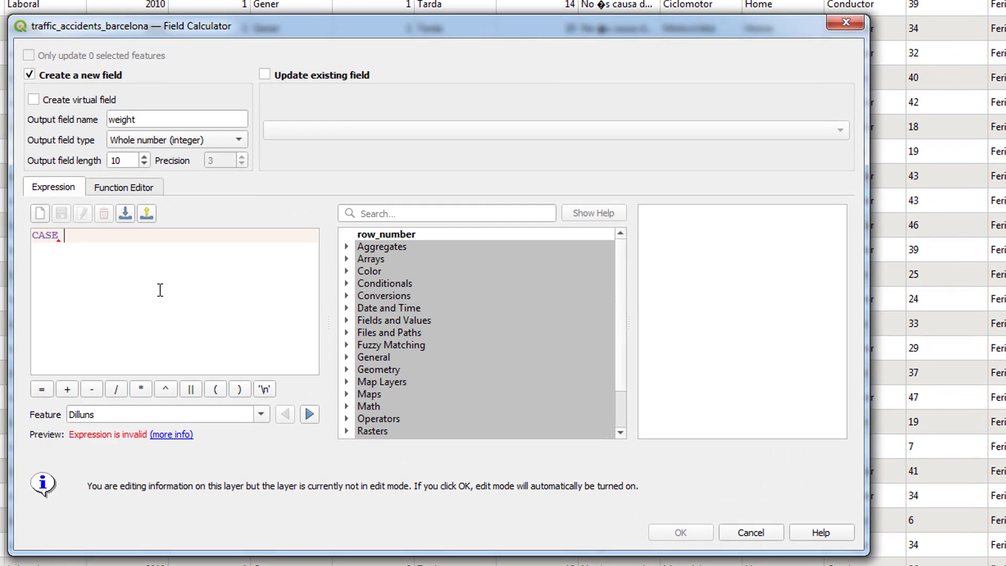
key(Return)
text(WHEN ")
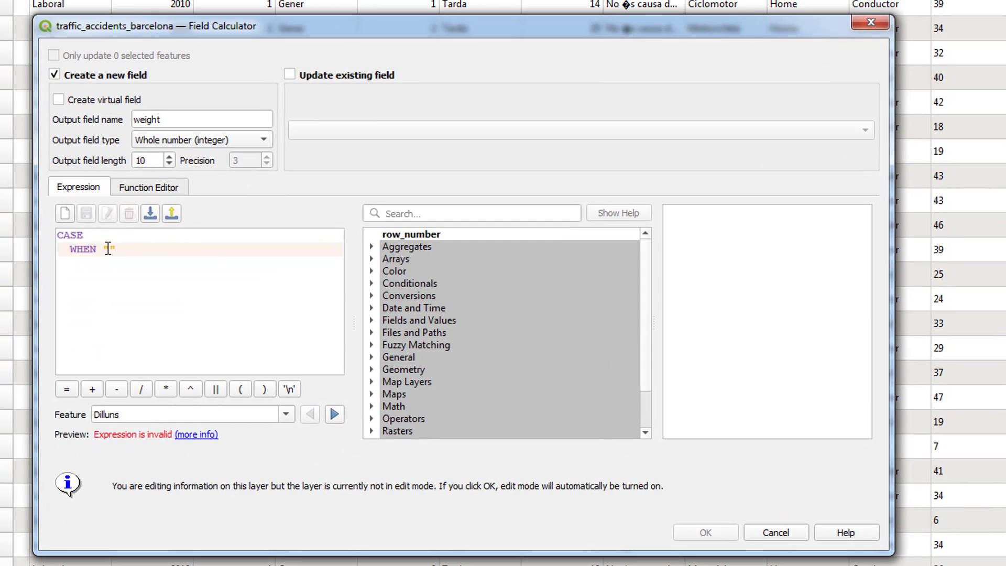
text(Des)
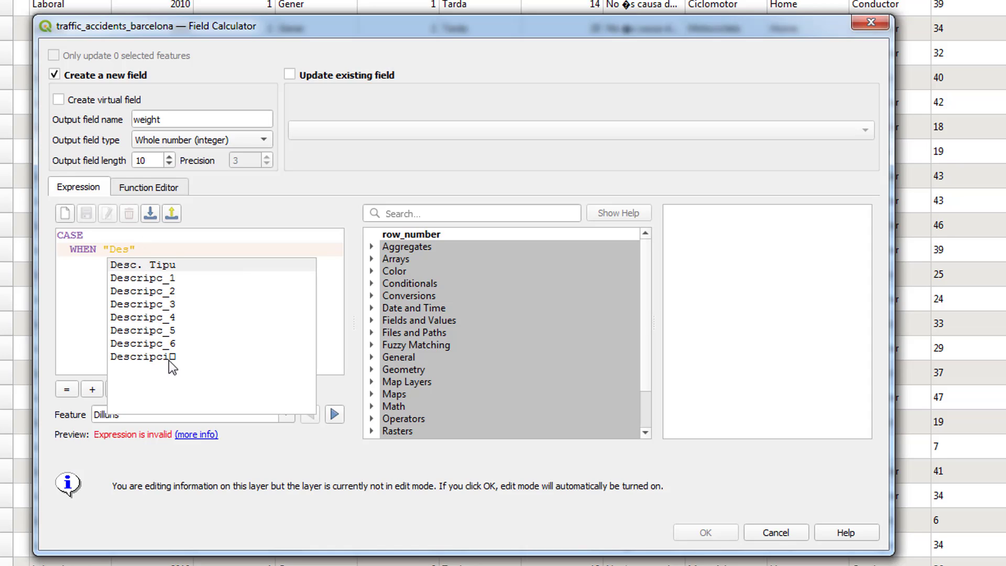
click(150, 343)
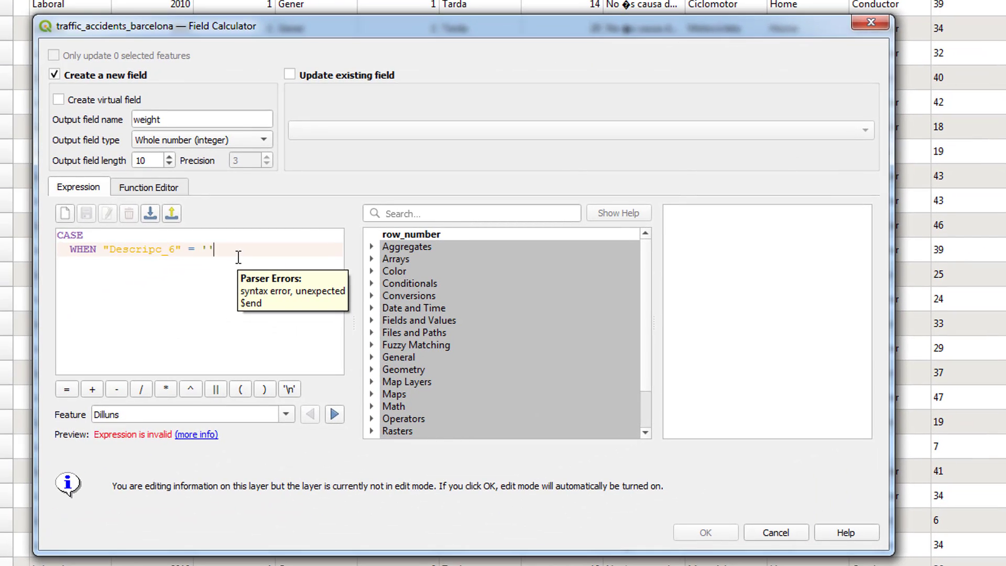
key(Left)
text(Ferit lleu)
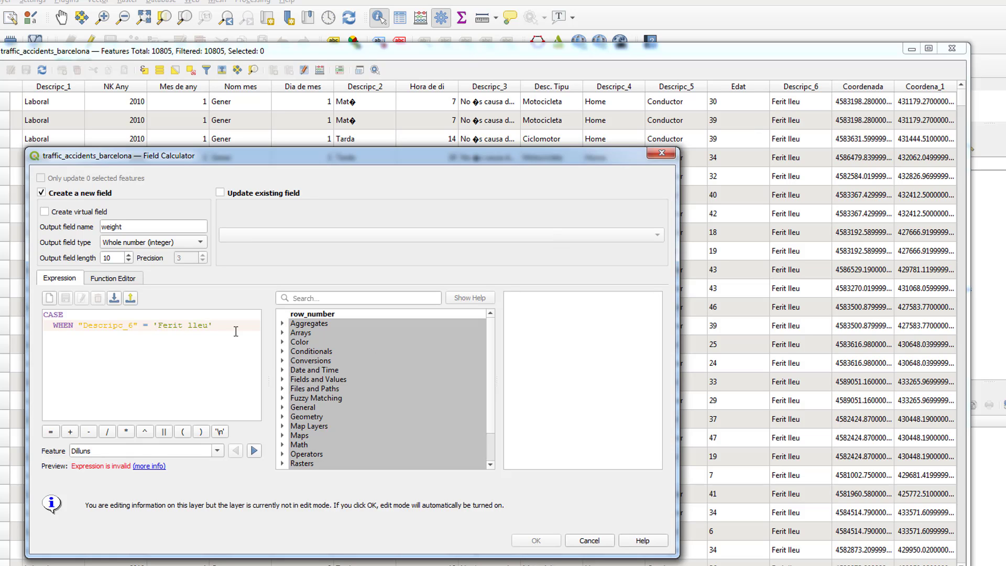
text(HEN 1)
key(Return)
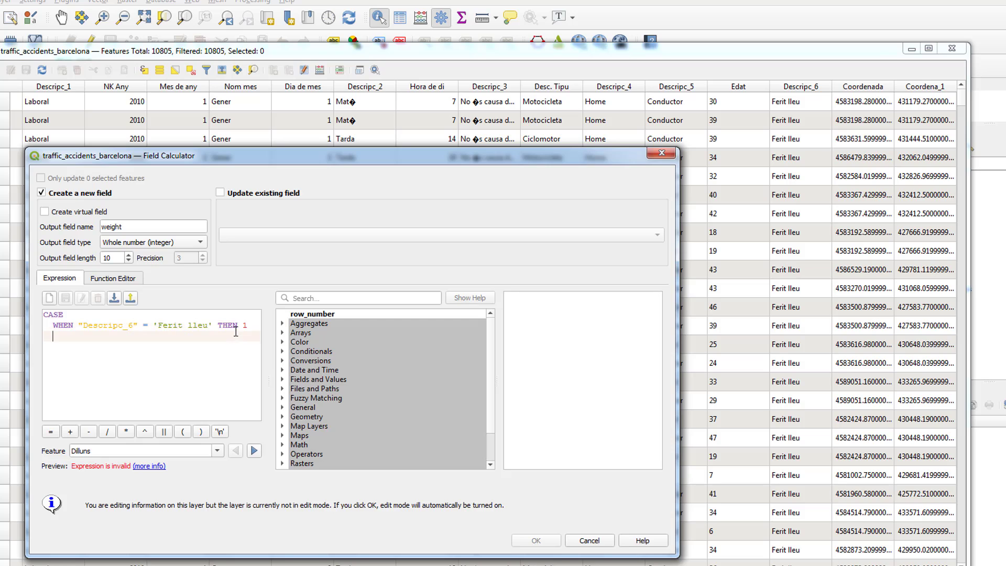
- Add a second condition to the CASE expression: WHEN "Descripc_6" = 'Ferit greu' THEN 50
text(WHEN "Descripc_6" = 'Ferit lleu' THEN 1)
mouse_move(83, 334)
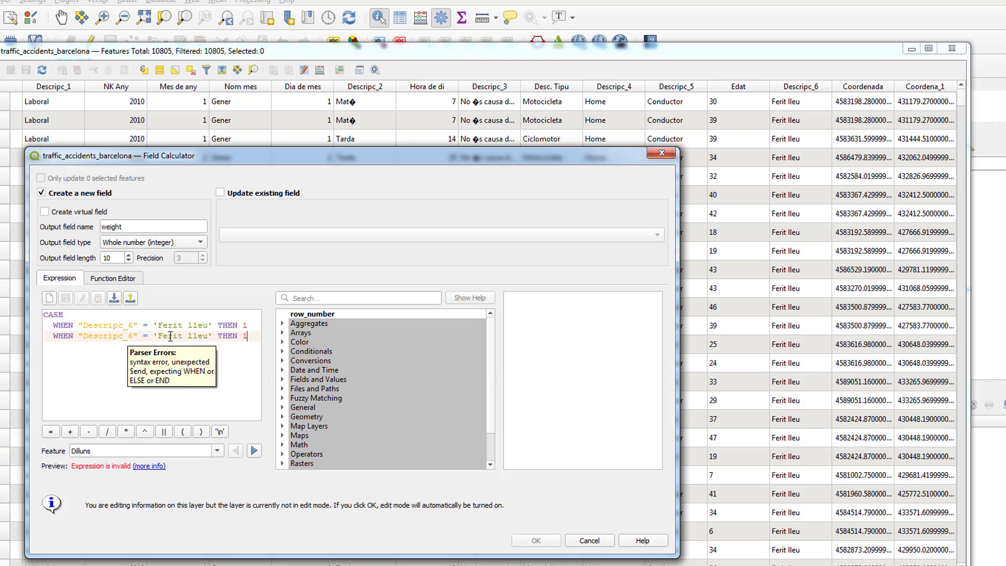
double_click(197, 336)
text(greeu)
key(BackSpace)
double_click(245, 335)
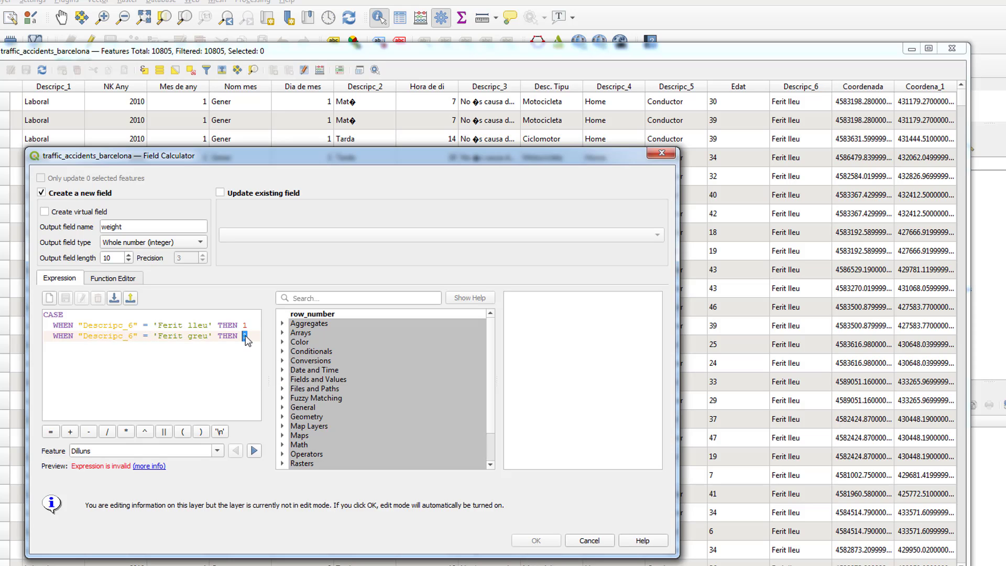
text(50)
key(Return)
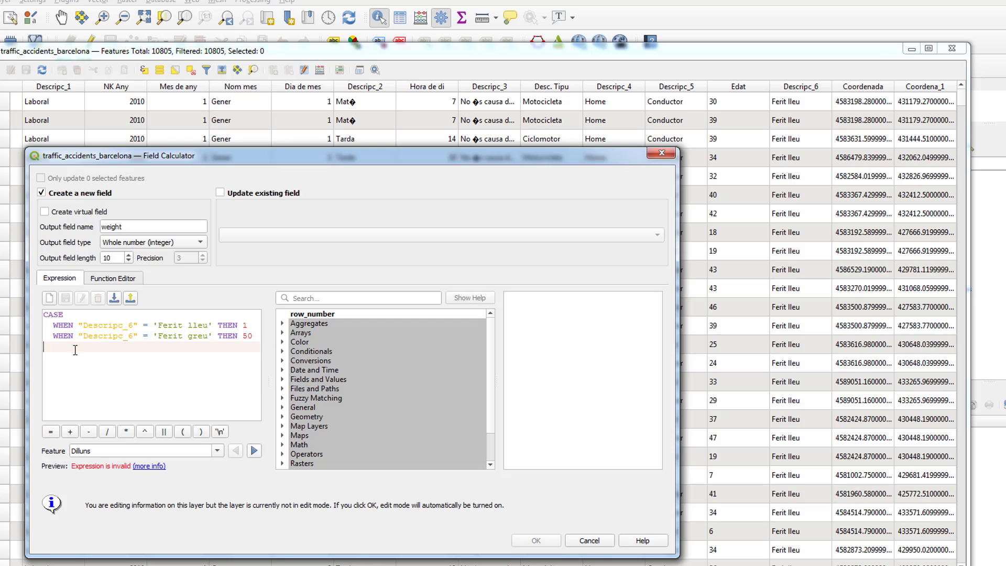
- Add a third condition to the CASE expression: WHEN "Descripc_6" = 'Mort' THEN 100
text(WHEN "Descripc_6" = 'Ferit greu' THEN 50)
drag(208, 346, 161, 350)
text(Mort)
double_click(220, 347)
text(100)
double_click(245, 335)
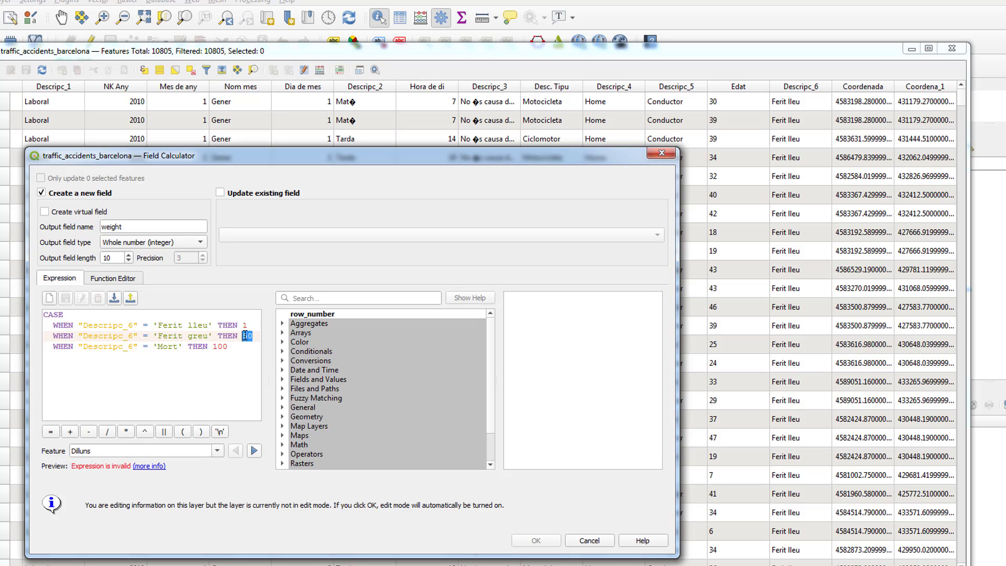
double_click(244, 325)
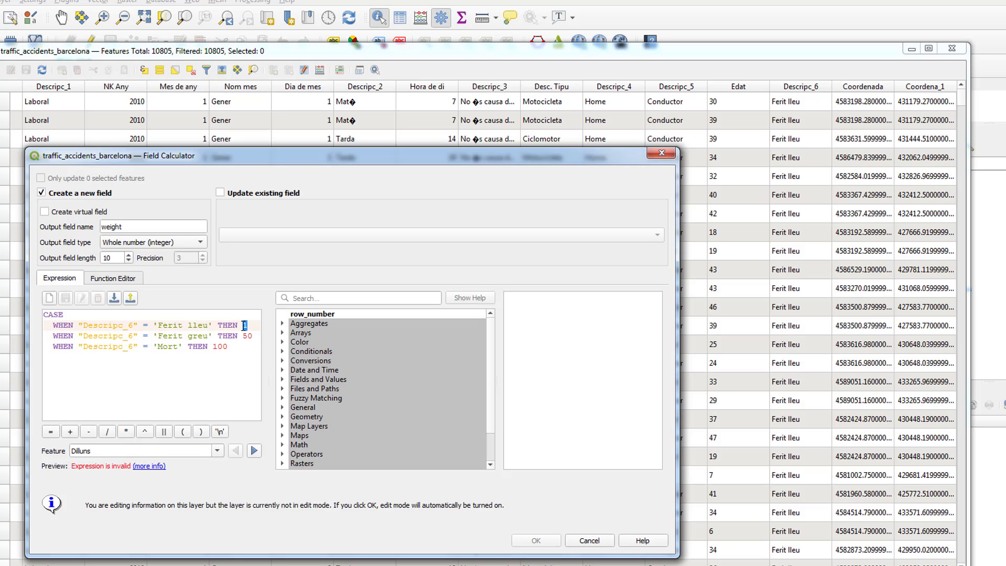
- Add the fallback line ELSE 0 below the three WHEN conditions
click(230, 346)
key(Return)
text(ELSE 0)
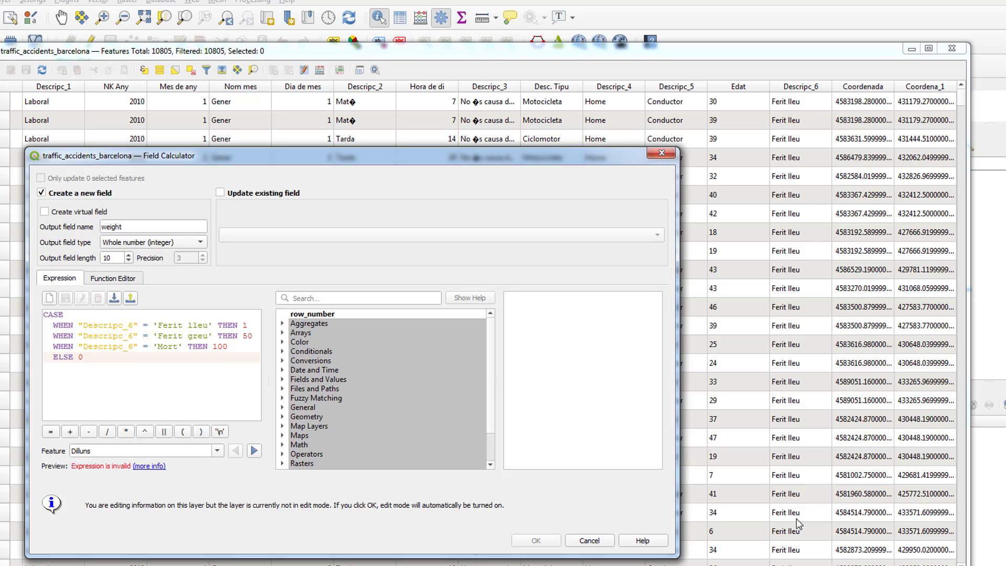
drag(235, 346, 179, 327)
click(103, 359)
double_click(81, 357)
key(End)
- Close the CASE expression with END and calculate the new weight field
key(Return)
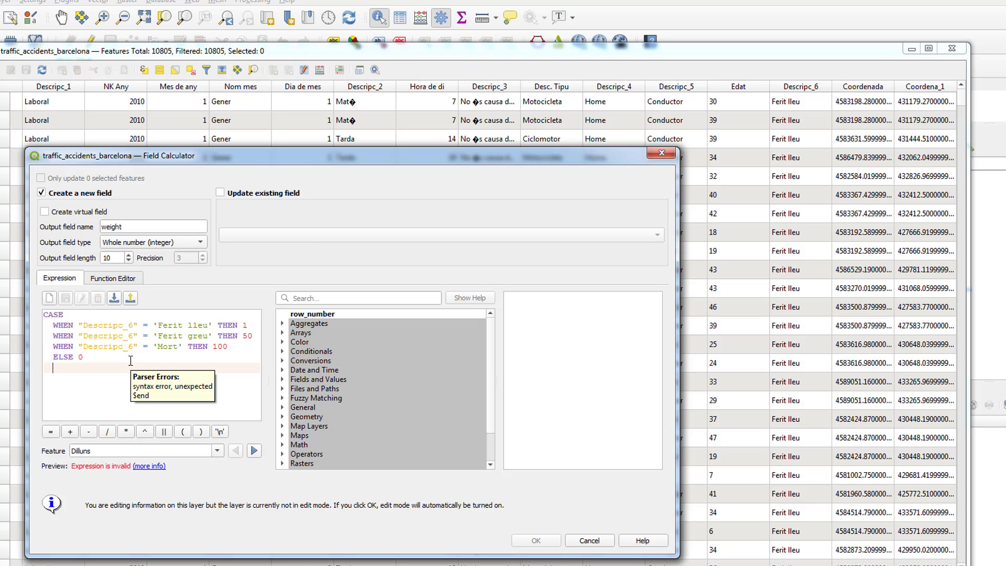
text(END)
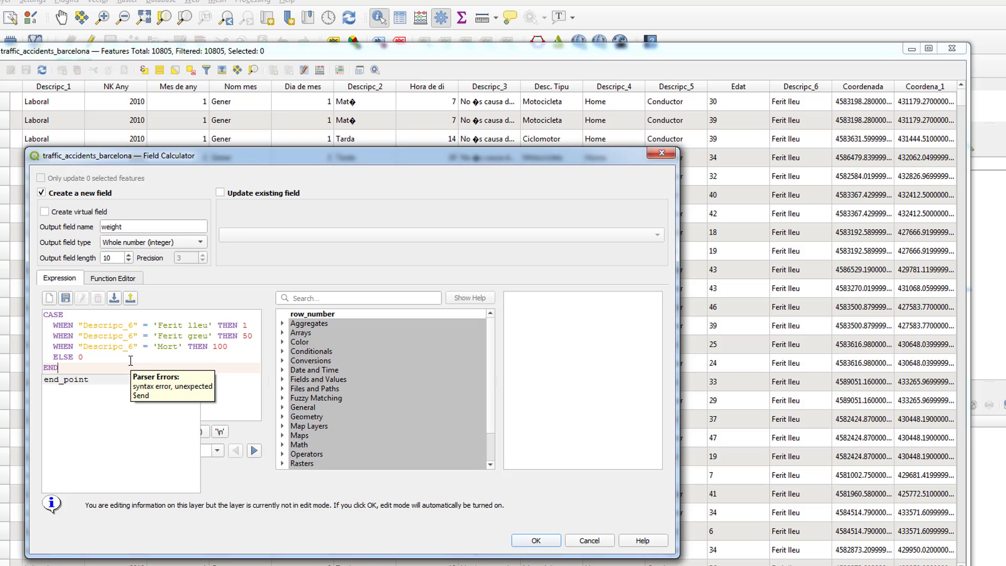
key(Escape)
key(Return)
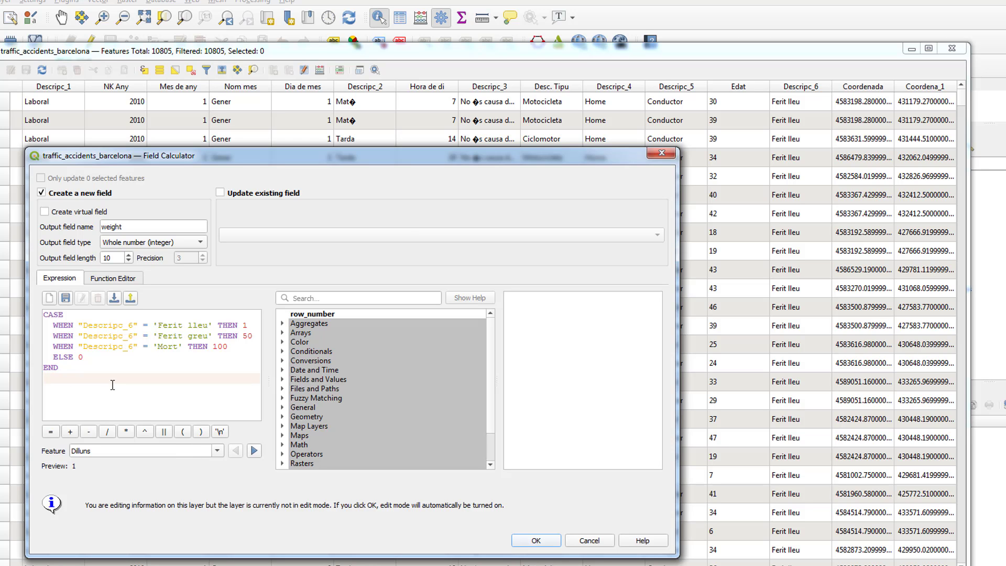
click(536, 540)
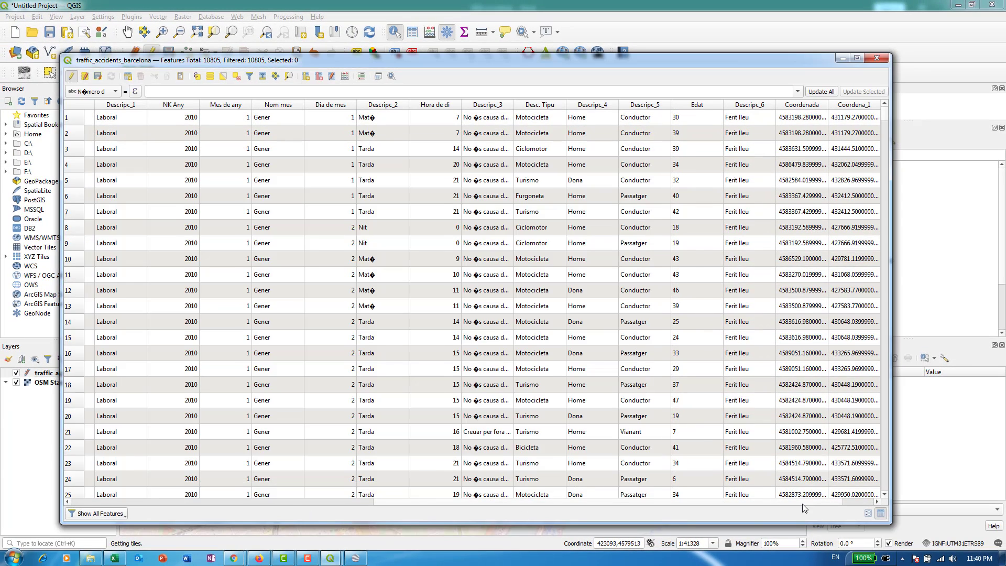
- Compare the weight values with the Descripc_6 severities for Ferit lleu, Ferit greu and Mort records, and close the attribute table
scroll(807, 506, right, 2)
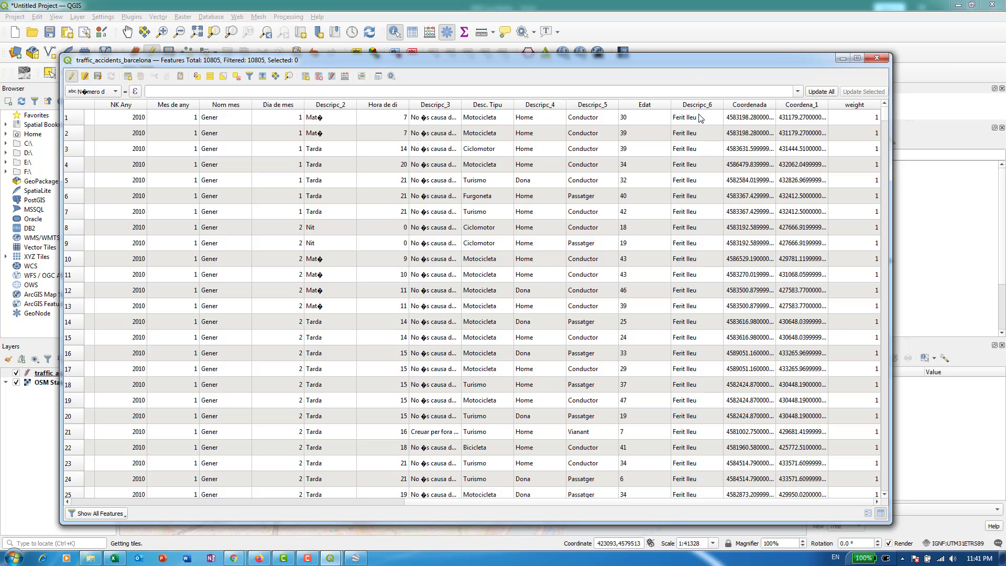
scroll(886, 122, down, 5)
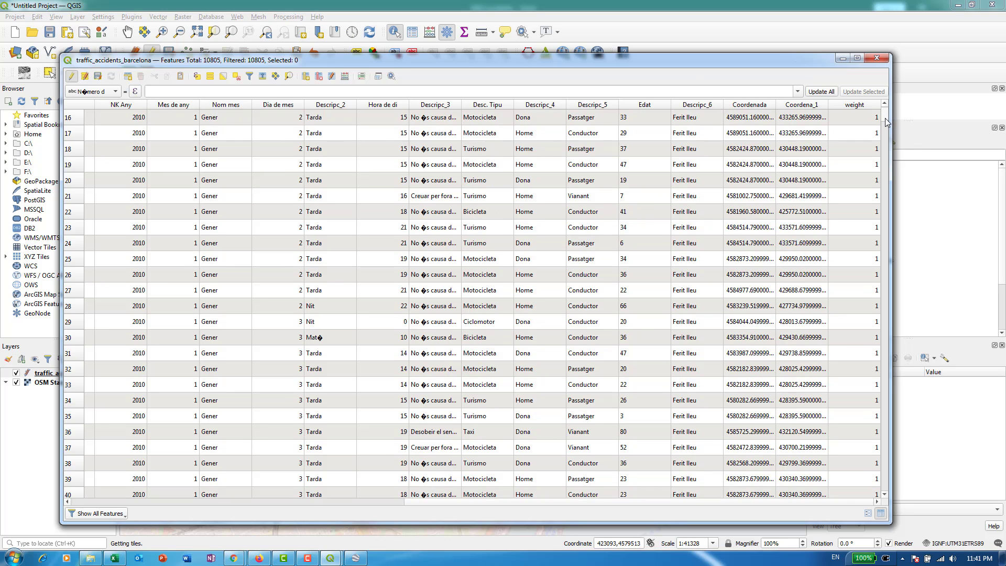
scroll(886, 122, up, 5)
drag(886, 115, 888, 137)
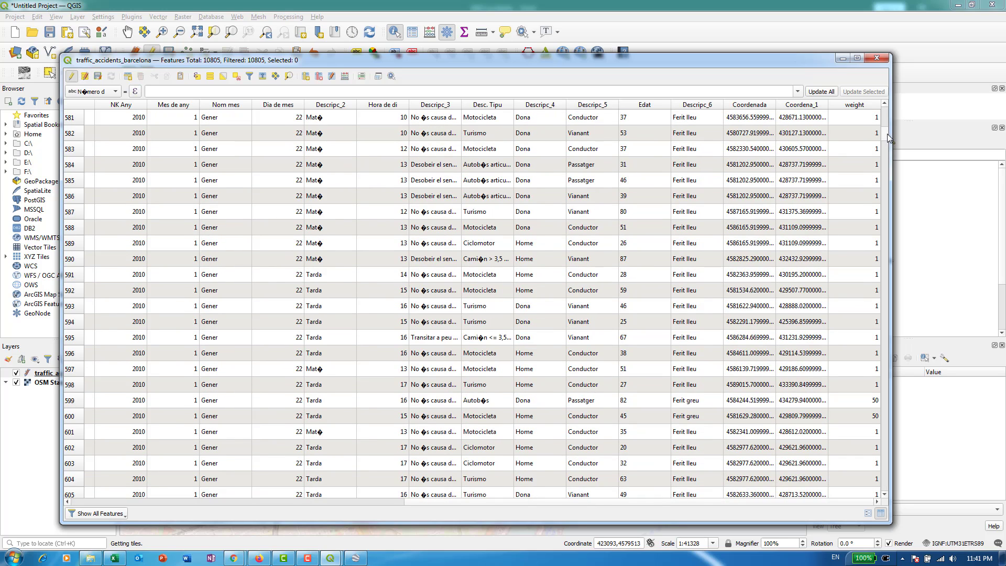
double_click(707, 401)
double_click(865, 402)
drag(883, 132, 885, 361)
double_click(704, 369)
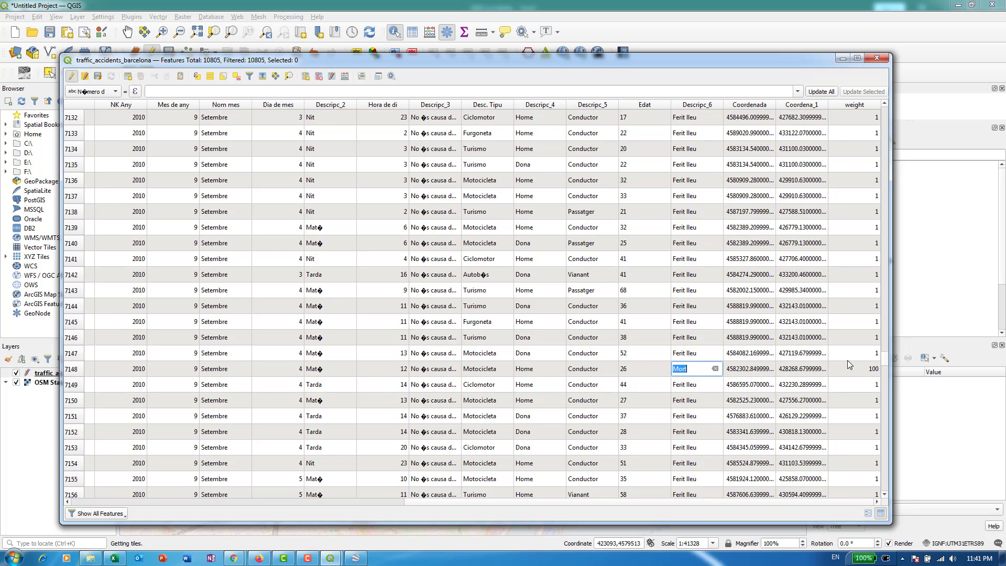
double_click(863, 368)
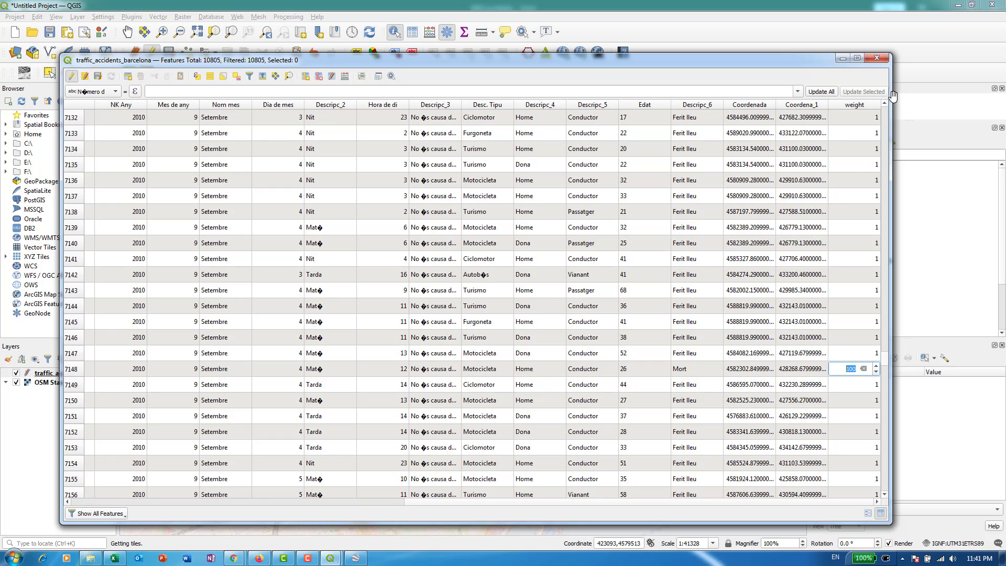
click(876, 58)
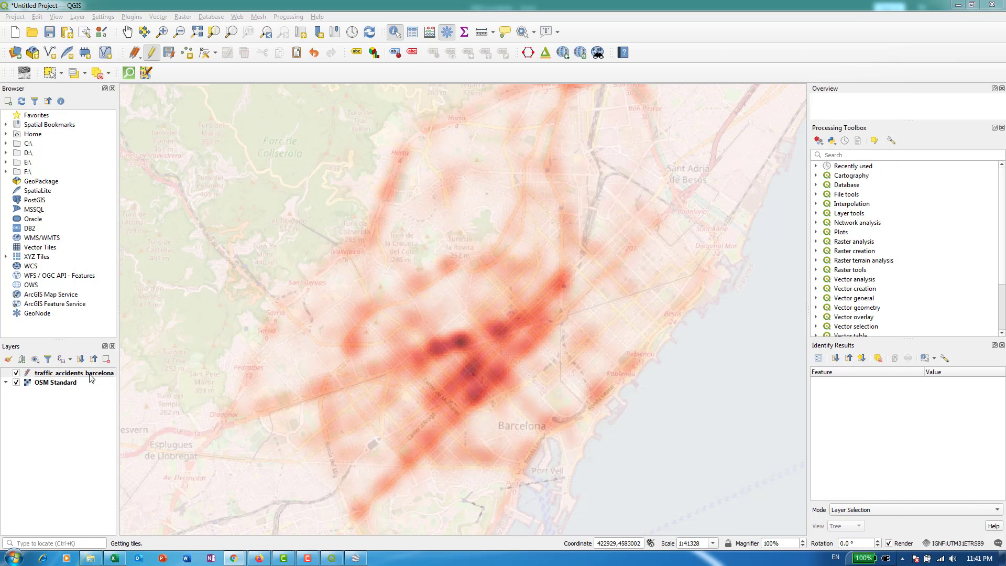
- Weight the heatmap points of traffic_accidents_barcelona by the weight field, accept the layer properties and inspect the resulting hotspots
right_click(72, 373)
click(115, 370)
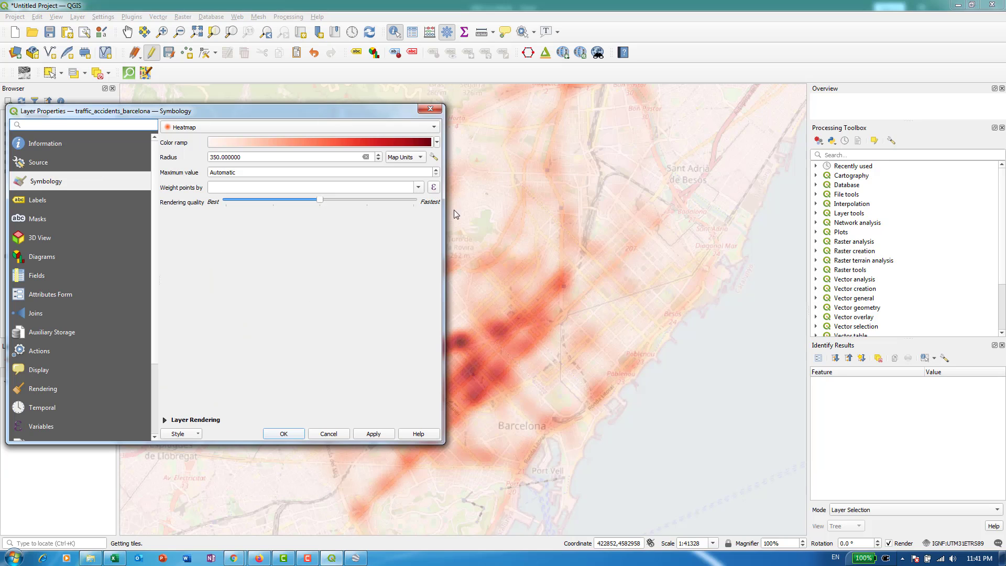
click(417, 188)
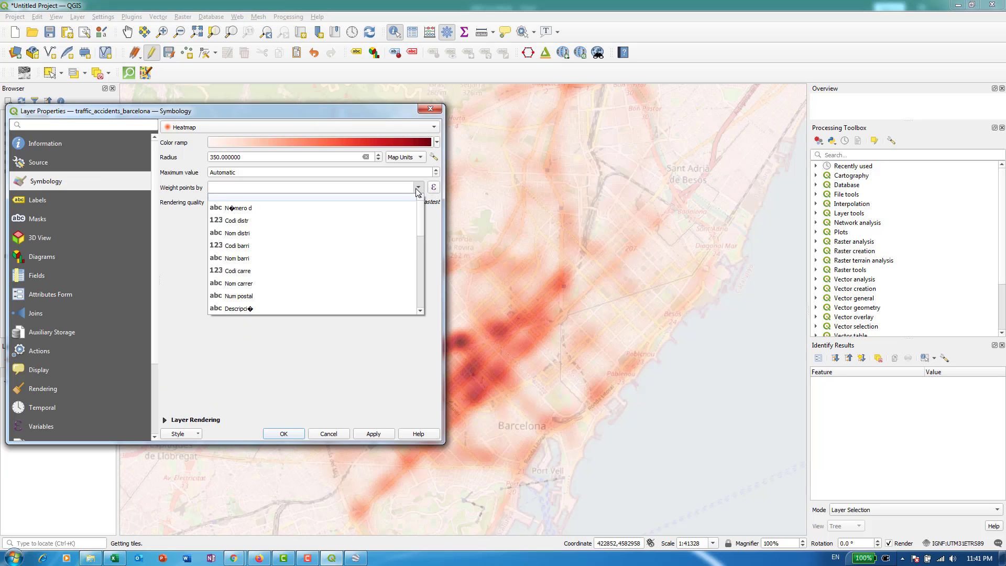
drag(424, 211, 422, 310)
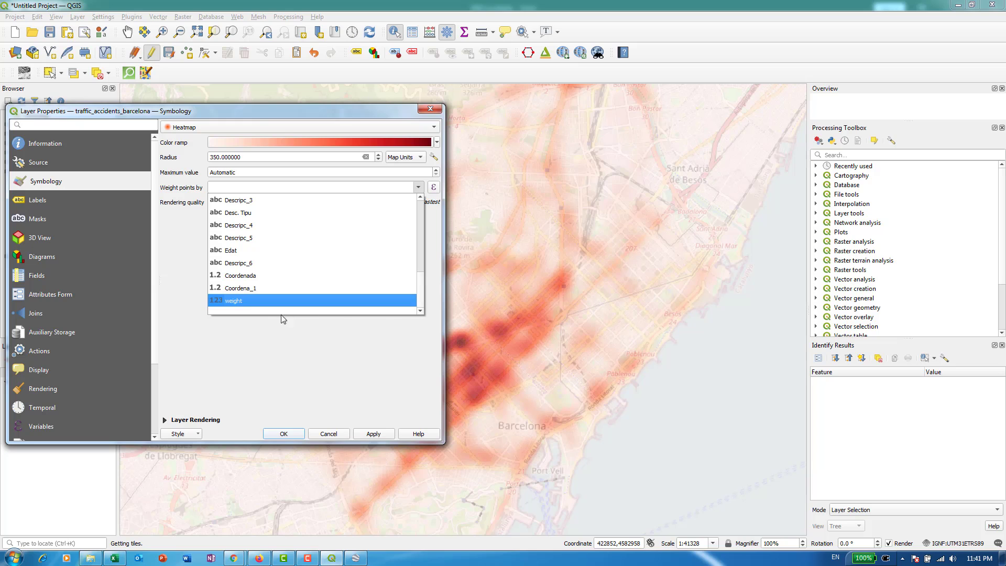
click(235, 301)
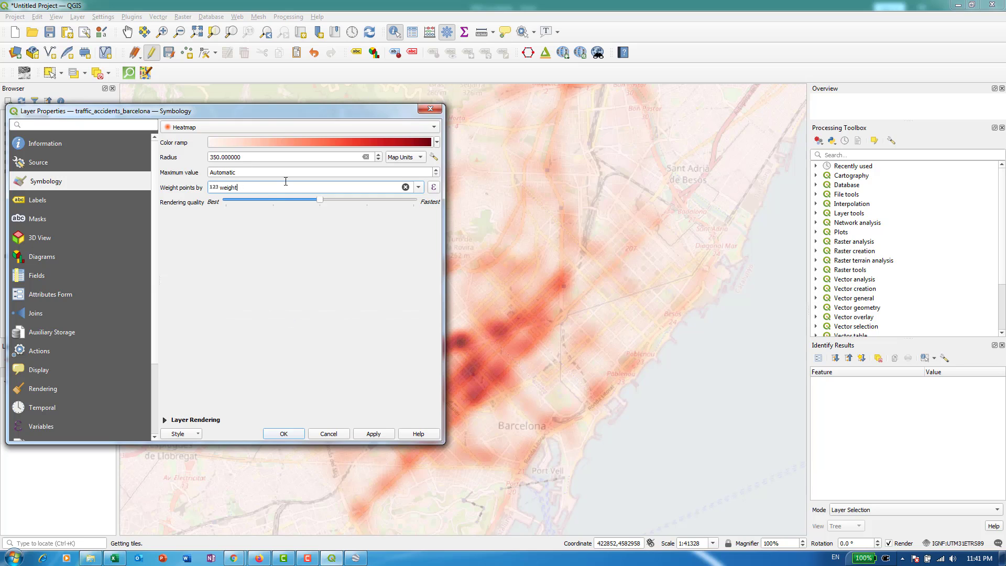
click(373, 434)
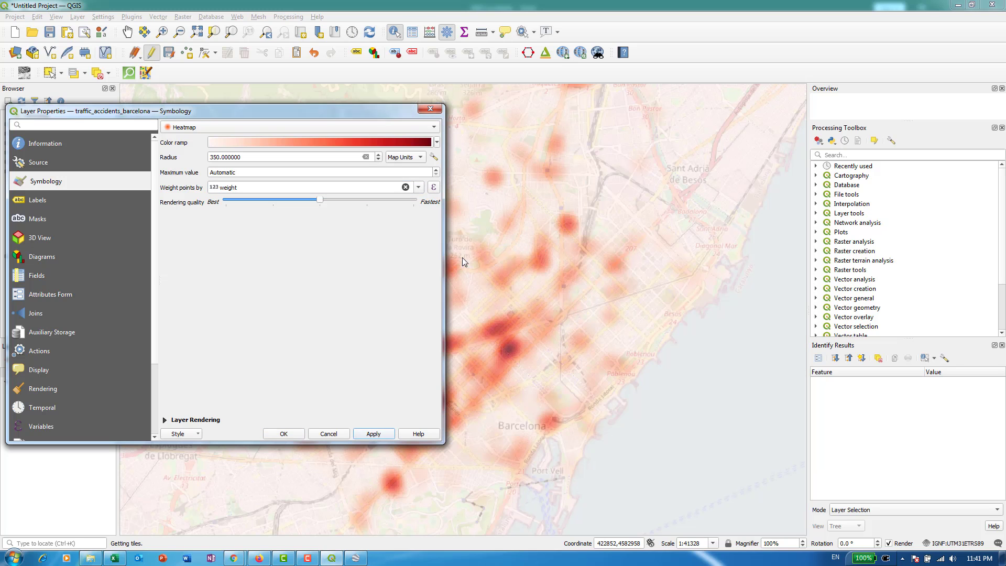
click(284, 433)
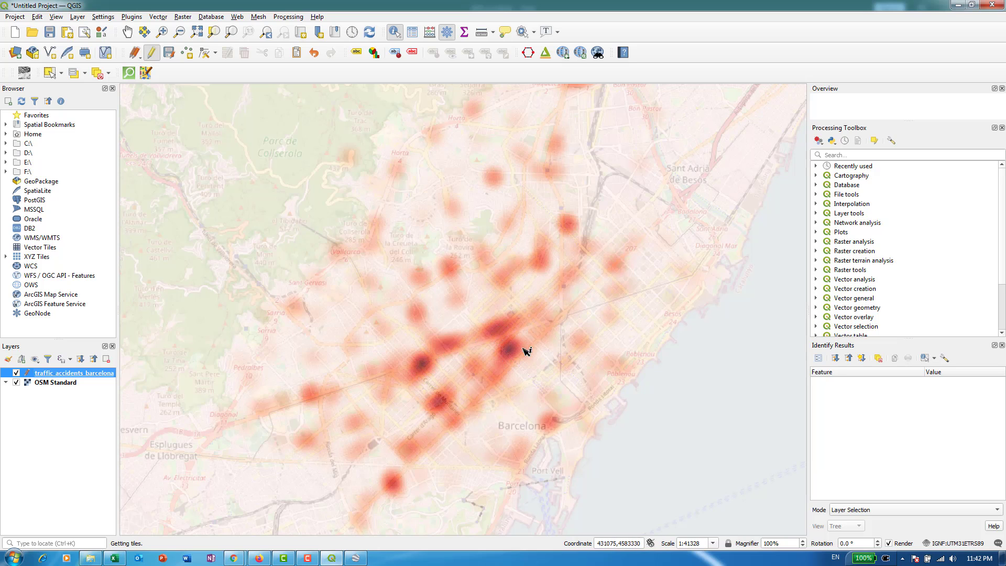
scroll(454, 376, up, 1)
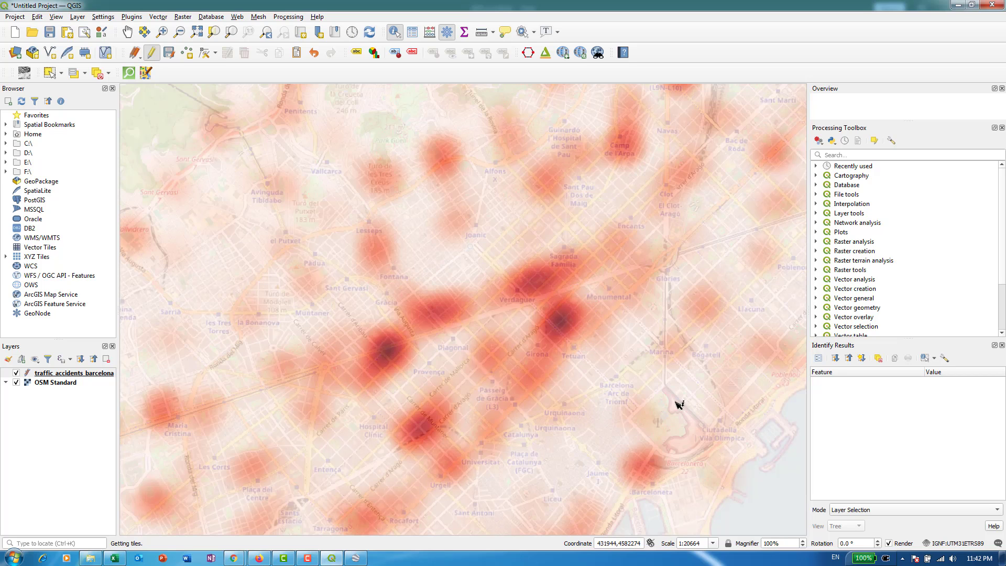
scroll(535, 343, down, 1)
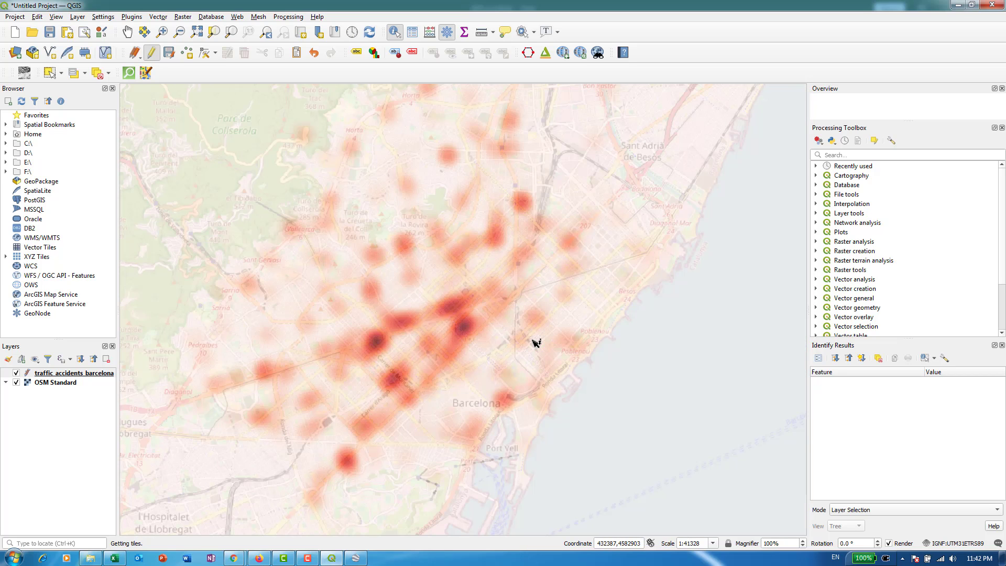